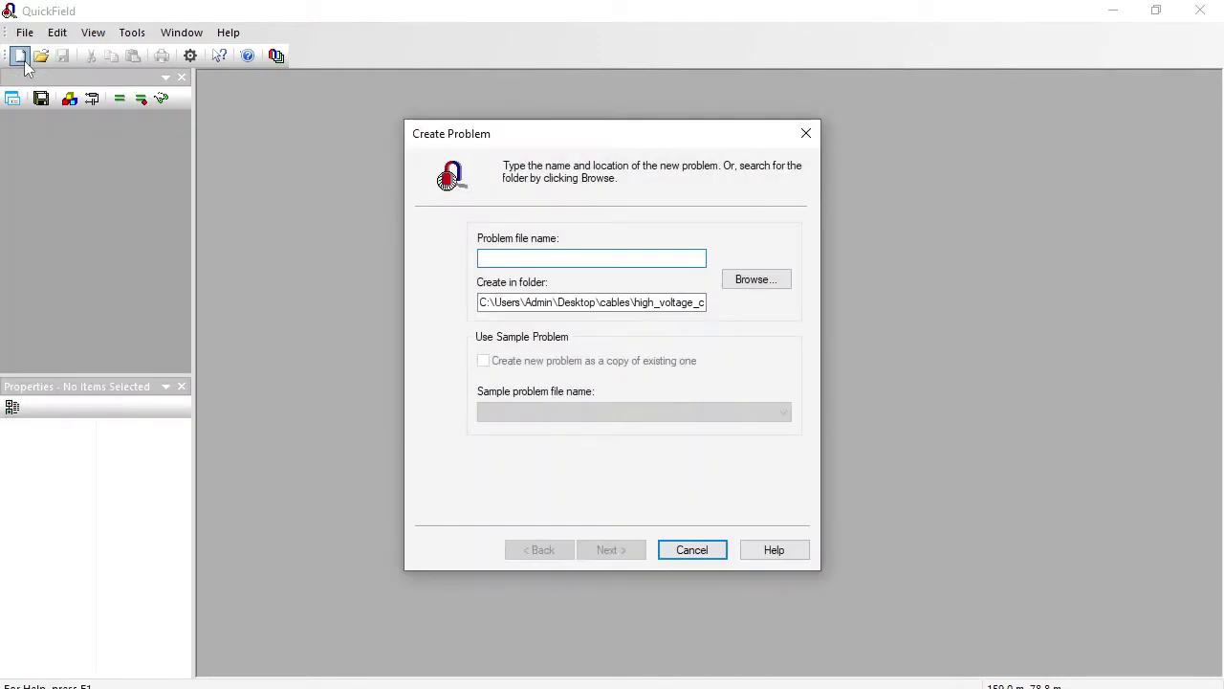
# Step: Create problem 'motor' as a plane-parallel AC Magnetics problem at 50 Hz, lengths in millimetres
pyautogui.write('motor')
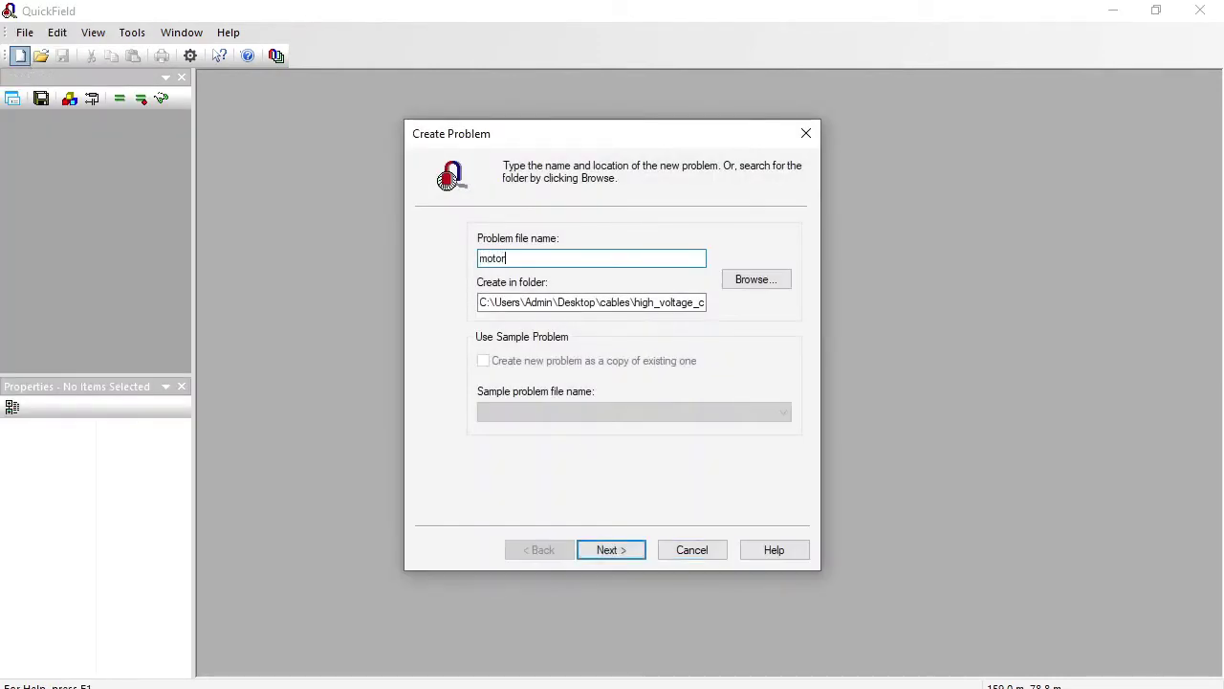
pyautogui.click(592, 551)
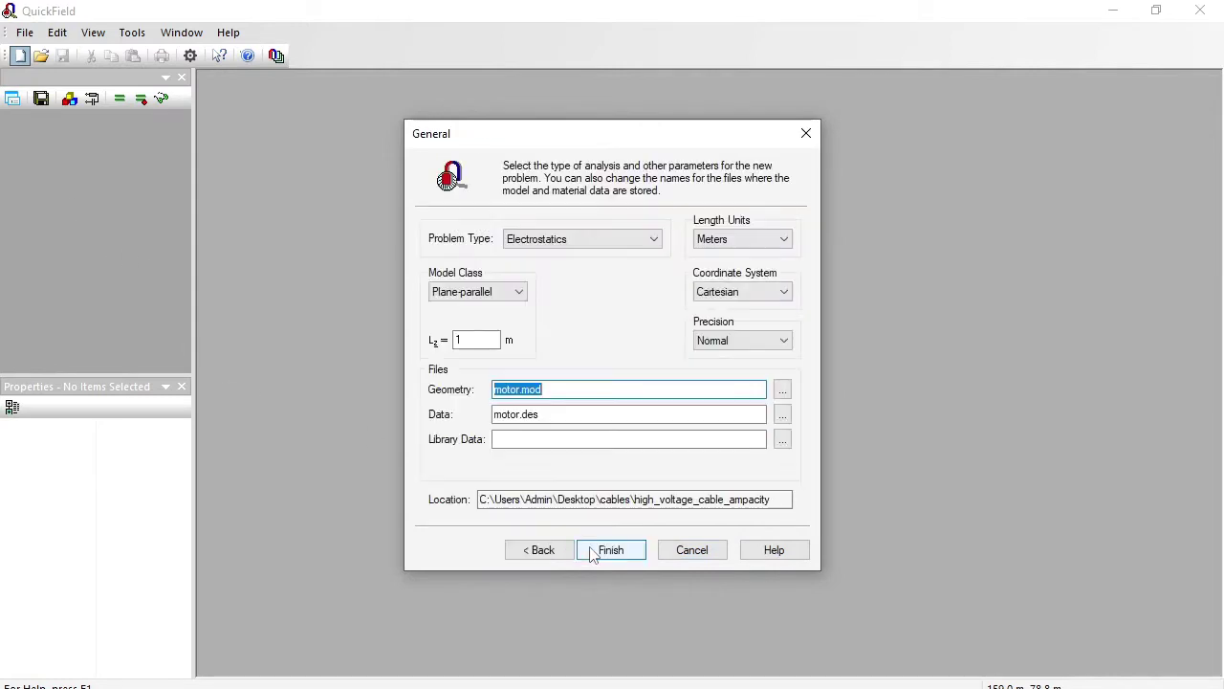
pyautogui.click(633, 240)
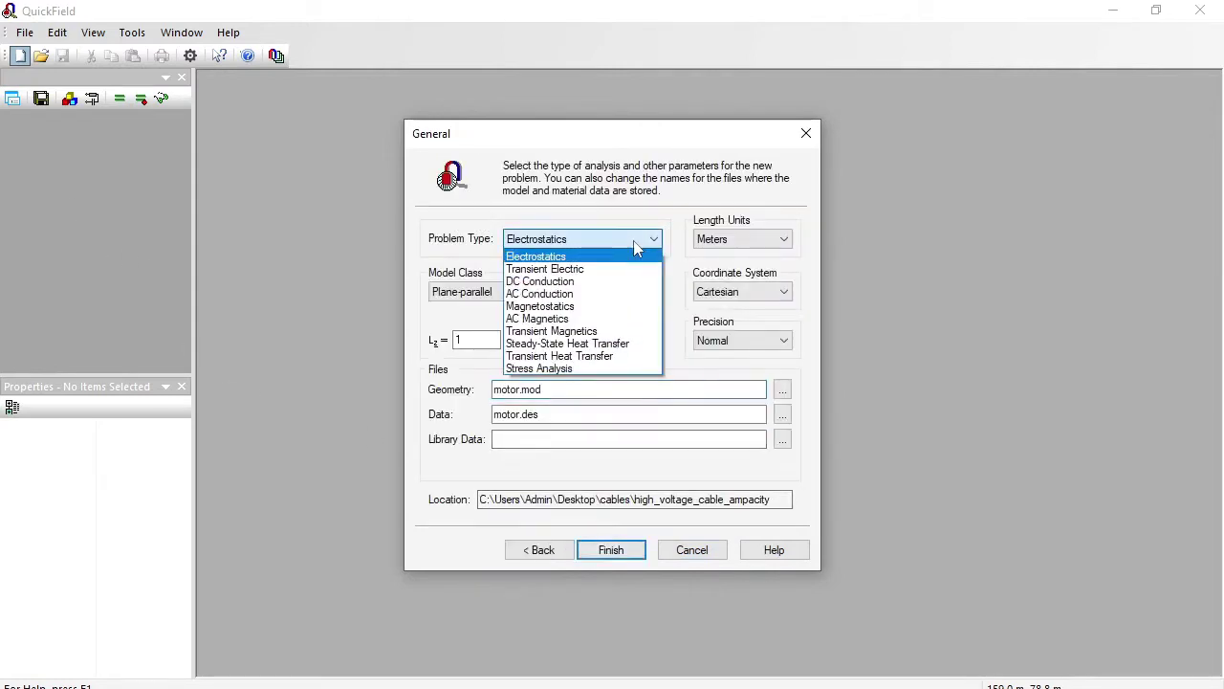
pyautogui.click(586, 320)
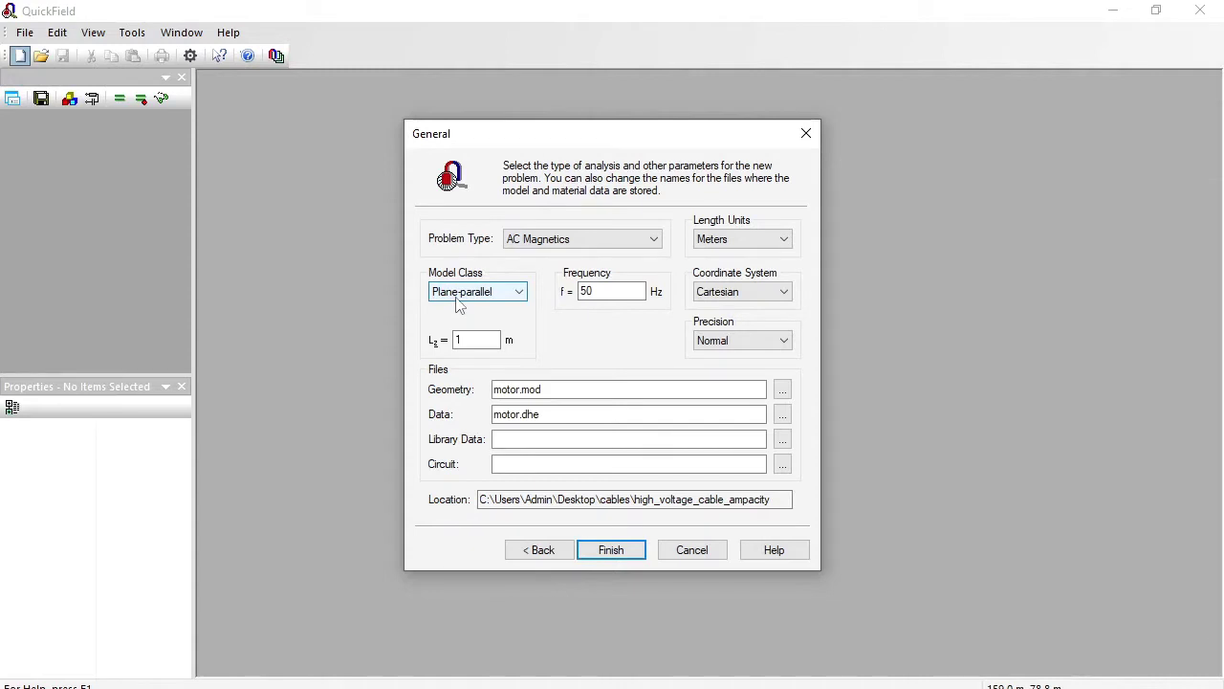
pyautogui.click(784, 240)
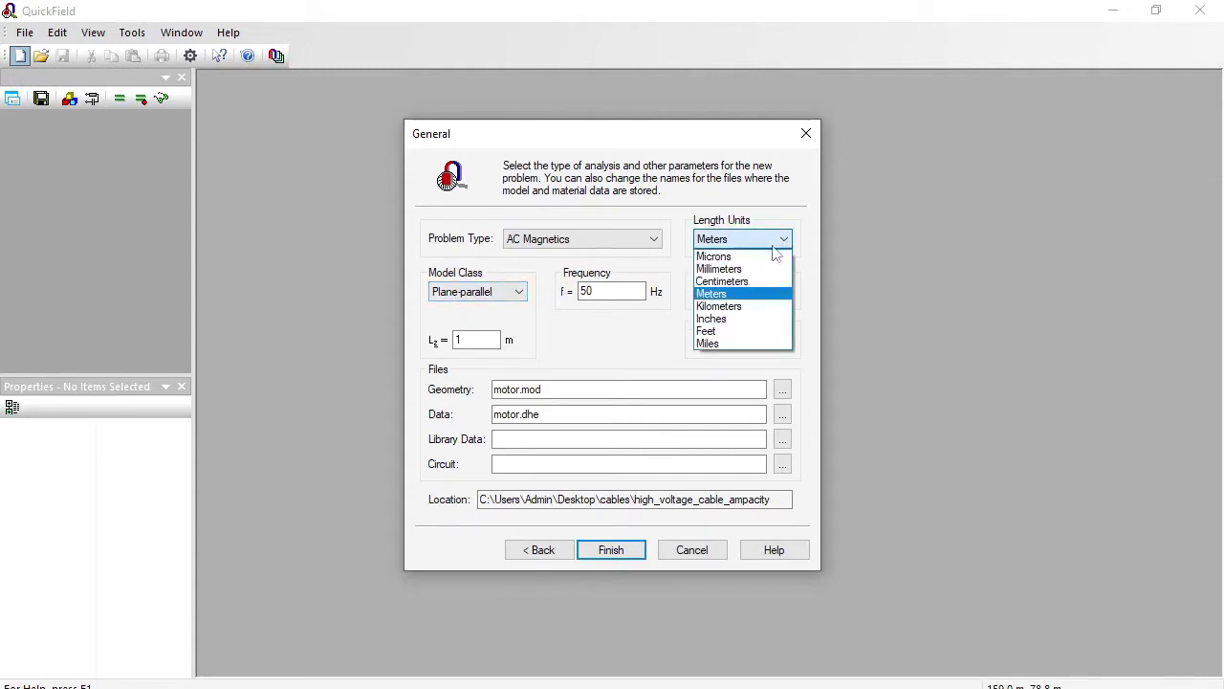
pyautogui.click(739, 269)
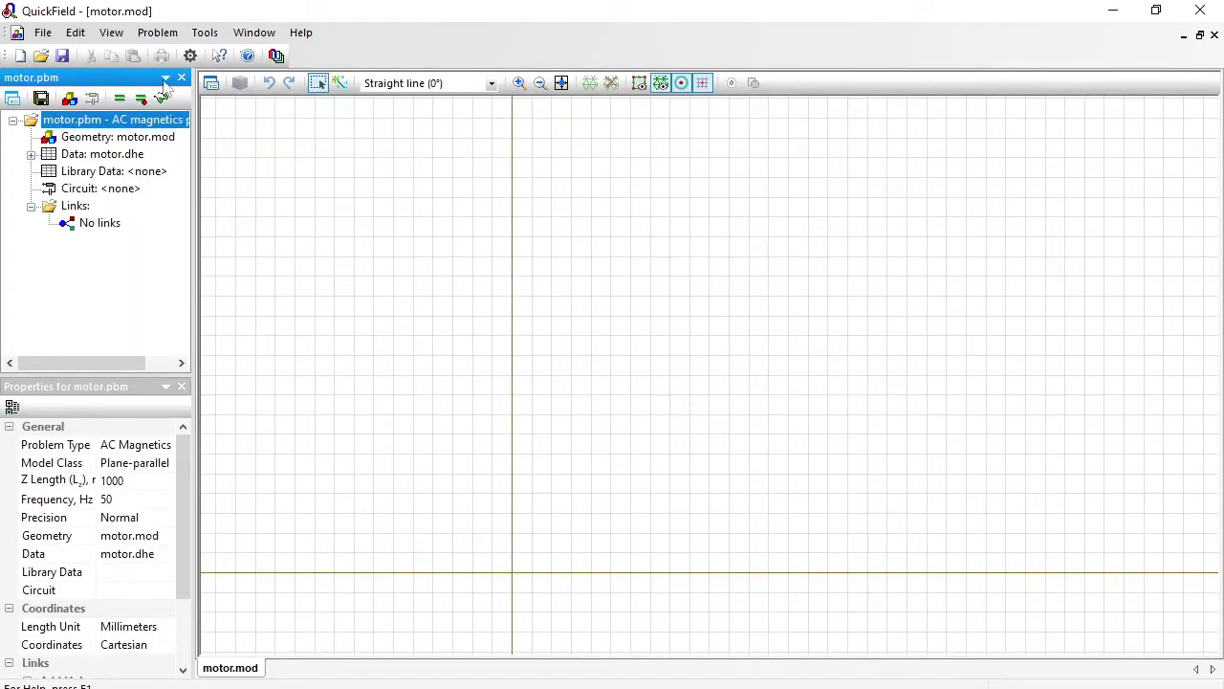
# Step: Import motor.dxf into the motor.mod geometry with File > Import DXF
pyautogui.click(451, 227)
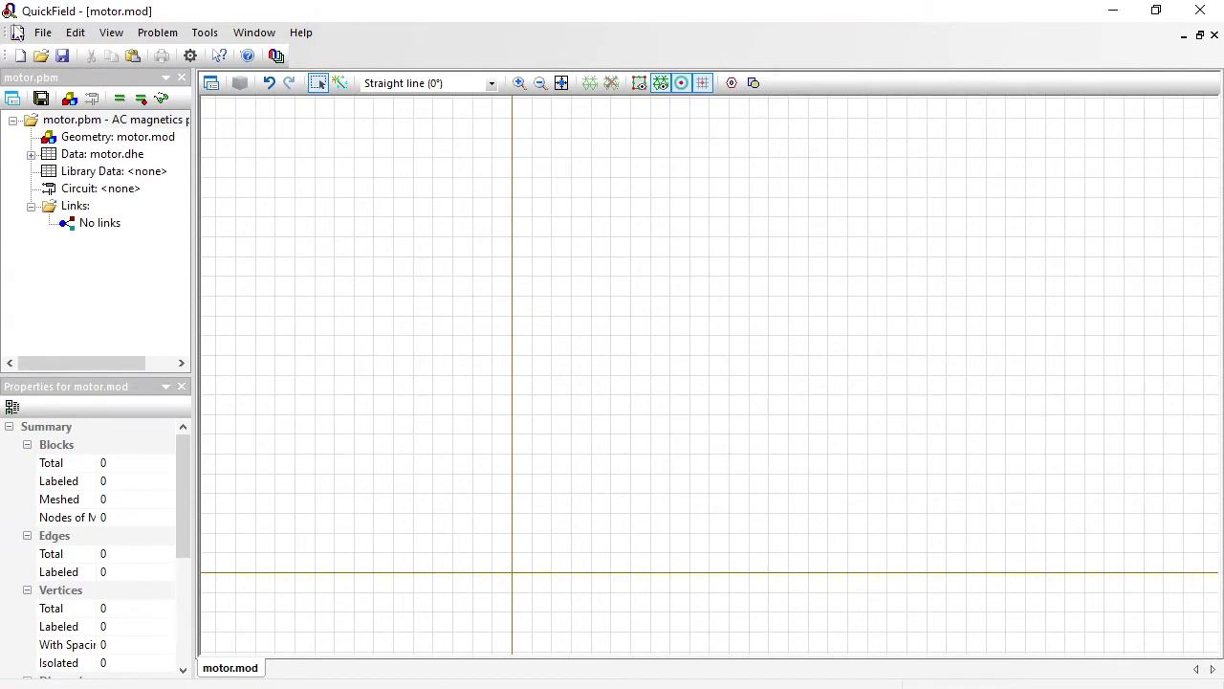
pyautogui.click(43, 32)
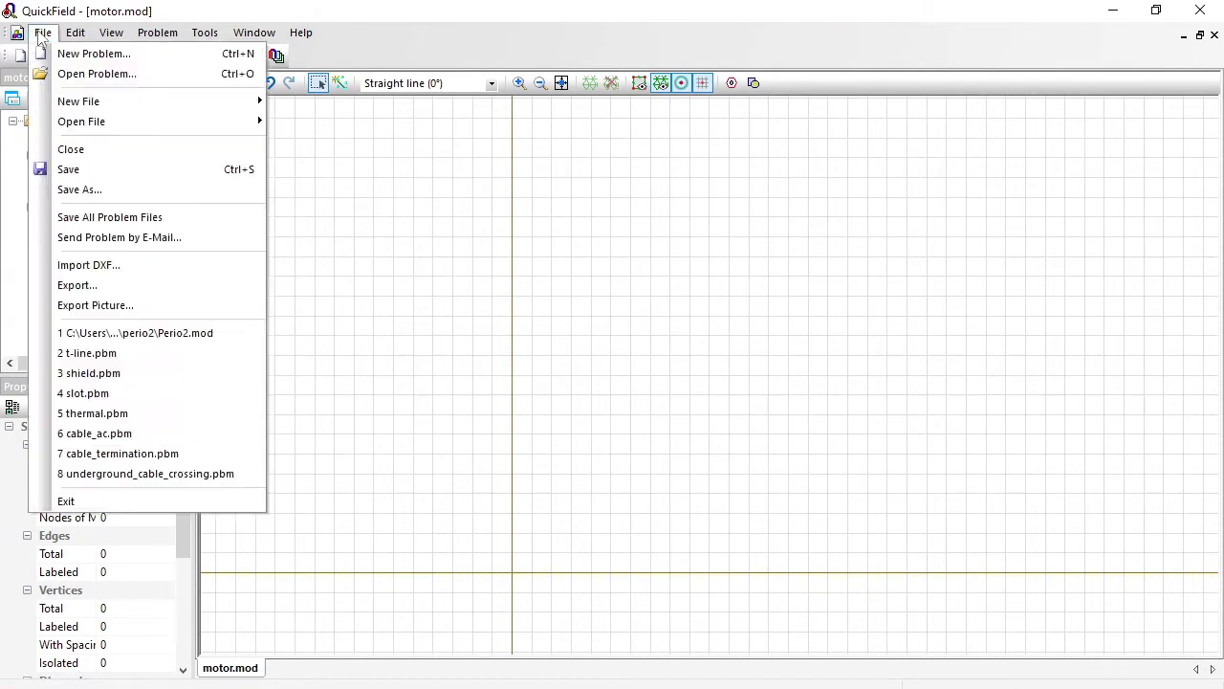
pyautogui.click(95, 266)
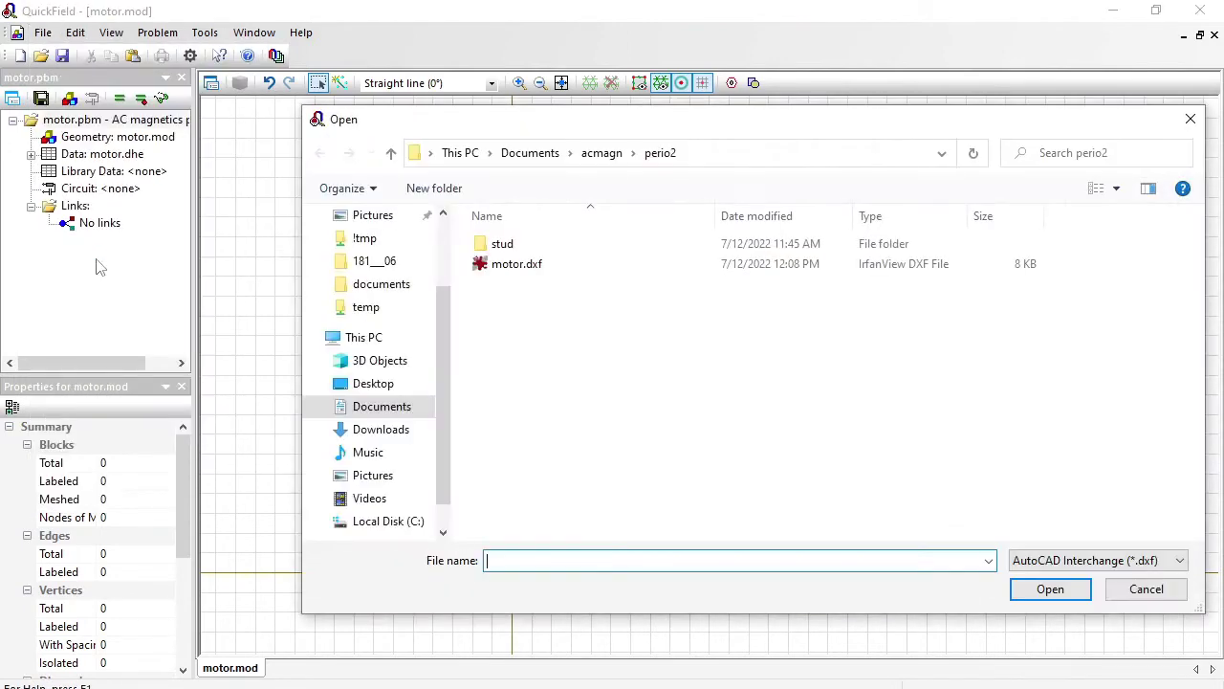
pyautogui.click(510, 268)
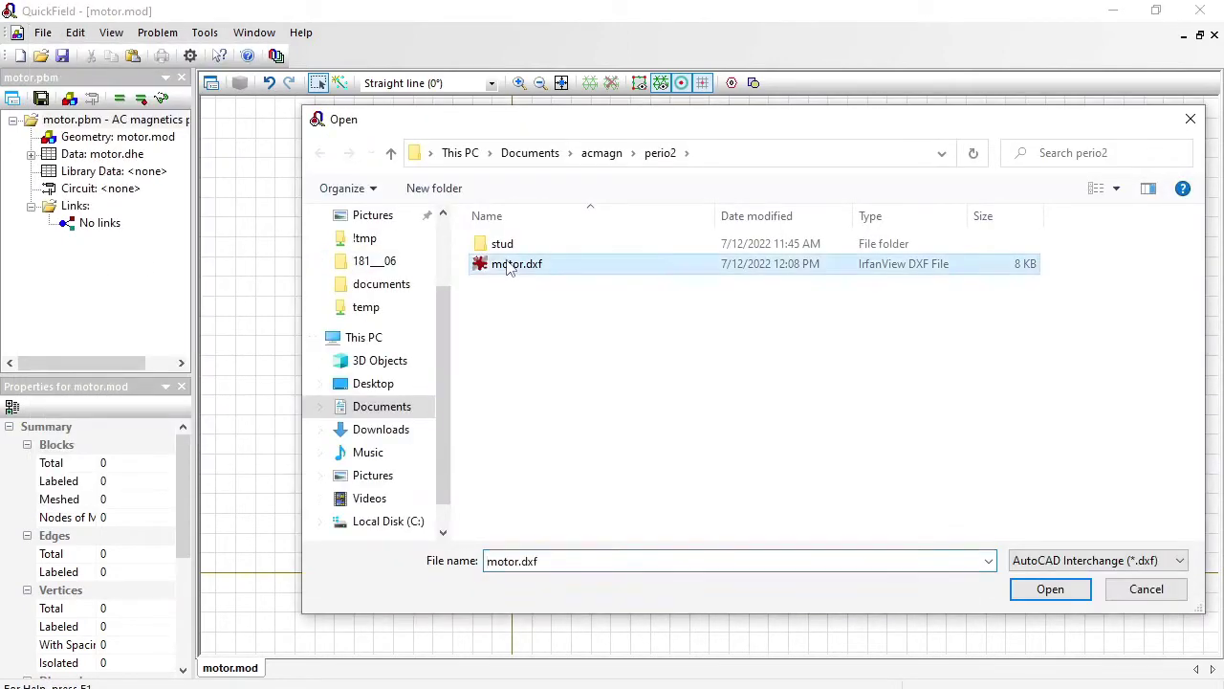
pyautogui.click(1050, 589)
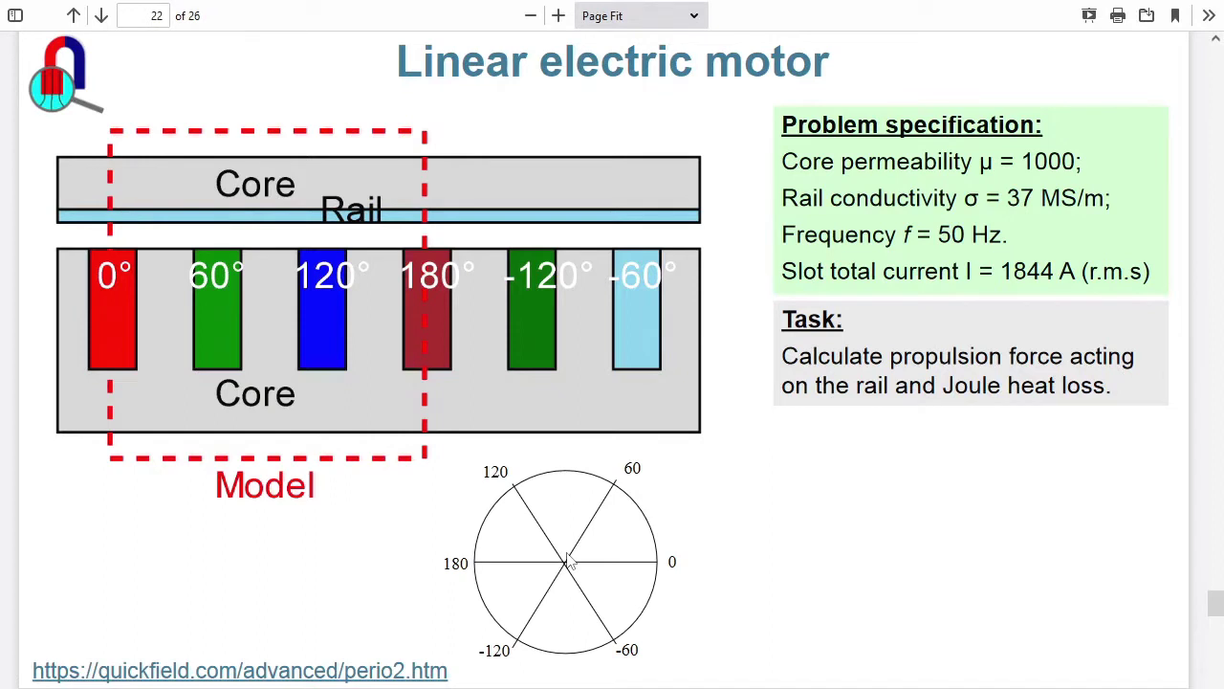
# Step: Return from the linear motor slide to the imported motor geometry in QuickField
pyautogui.hotkey('alt', 'Tab')
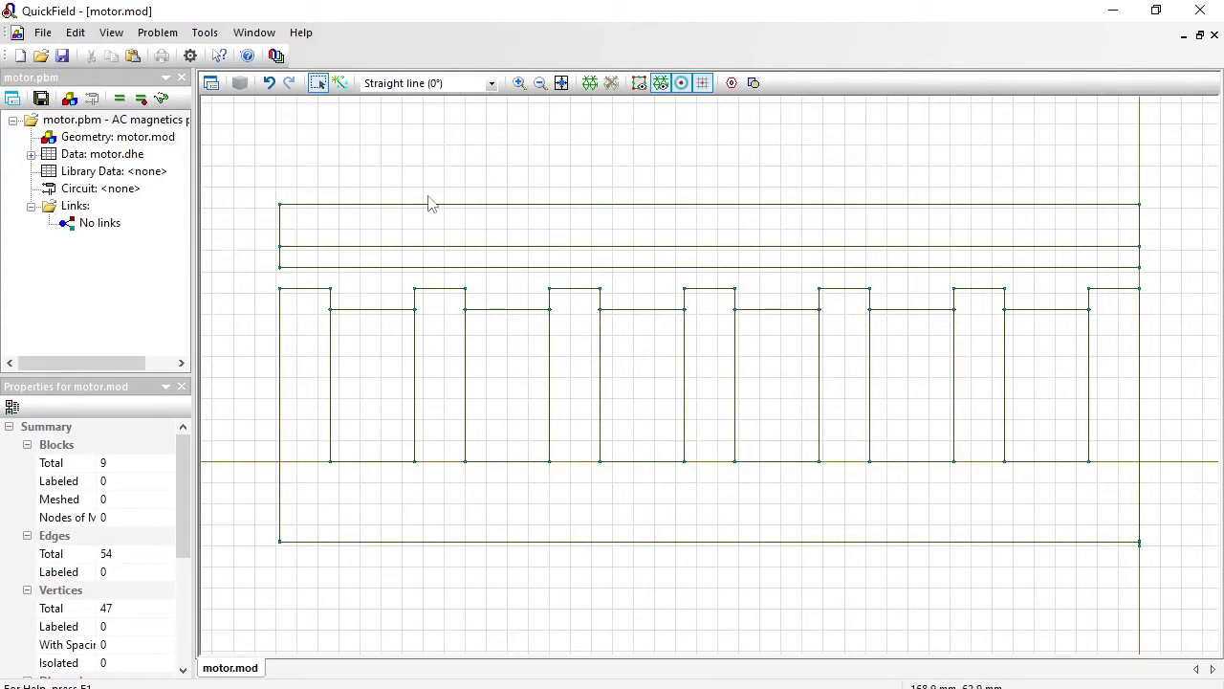
# Step: Draw the first vertical edge cutting through the whole motor model
pyautogui.click(340, 83)
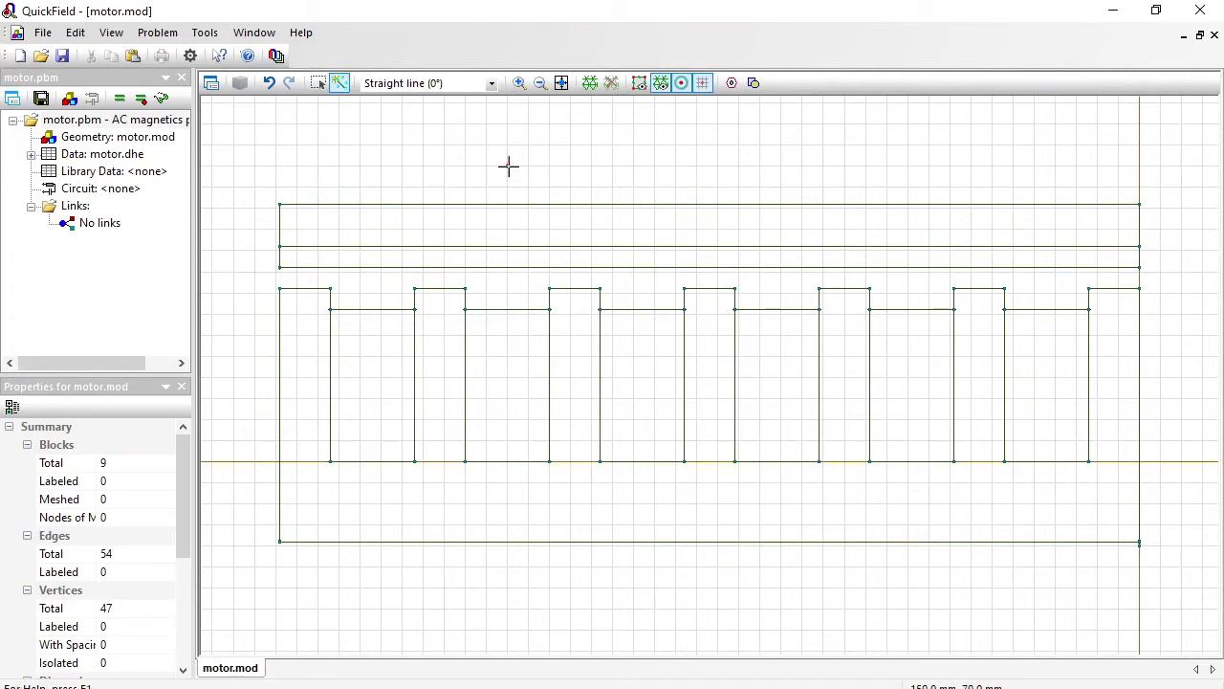
pyautogui.moveTo(507, 124); pyautogui.dragTo(507, 593)
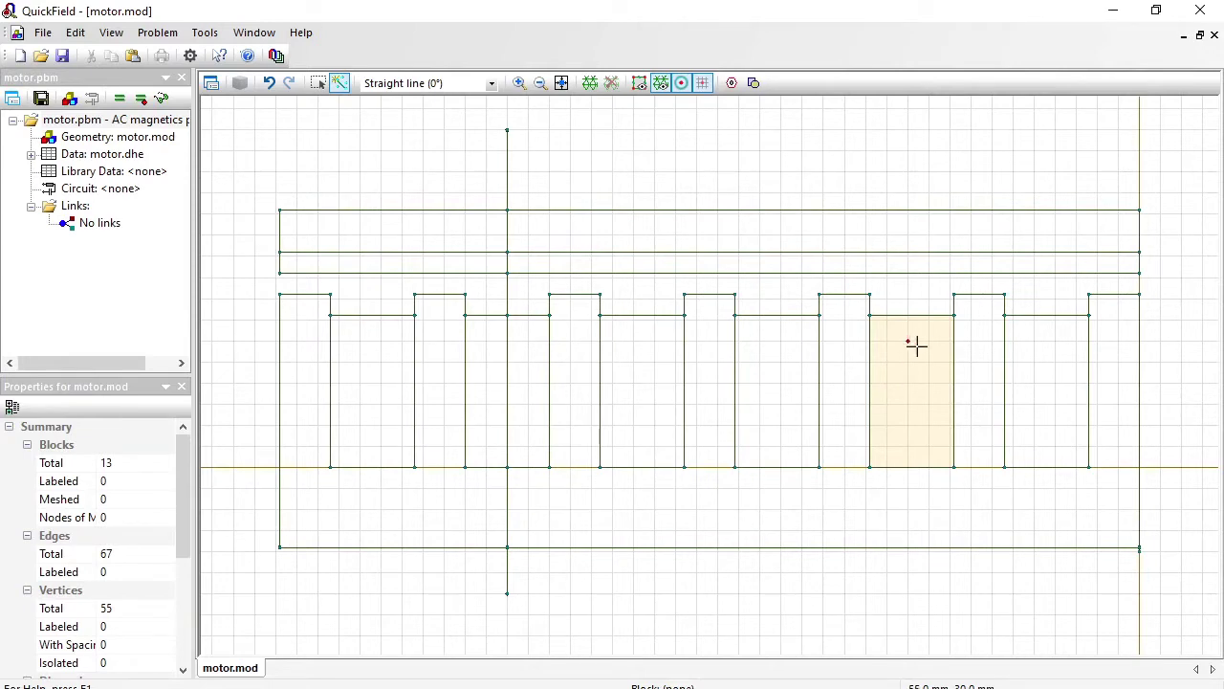
pyautogui.click(340, 84)
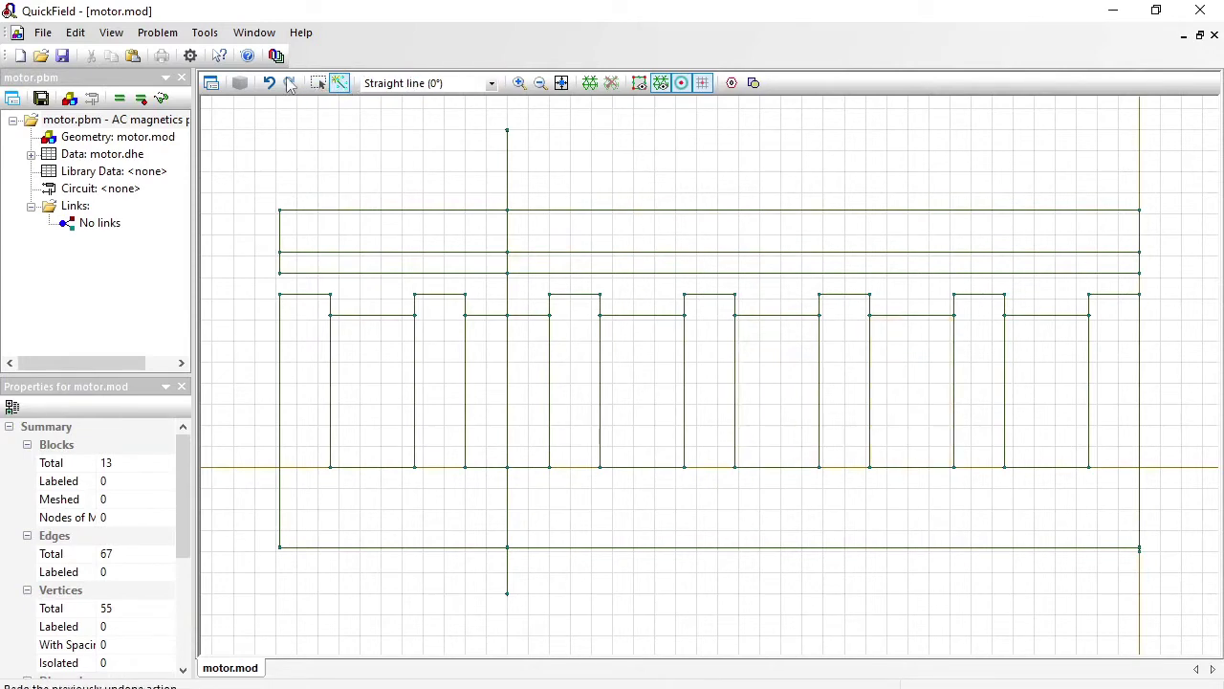
# Step: Zoom into the right slot area, draw the second vertical cut through the model, then fit it in view
pyautogui.click(517, 84)
pyautogui.moveTo(809, 140); pyautogui.dragTo(1046, 592)
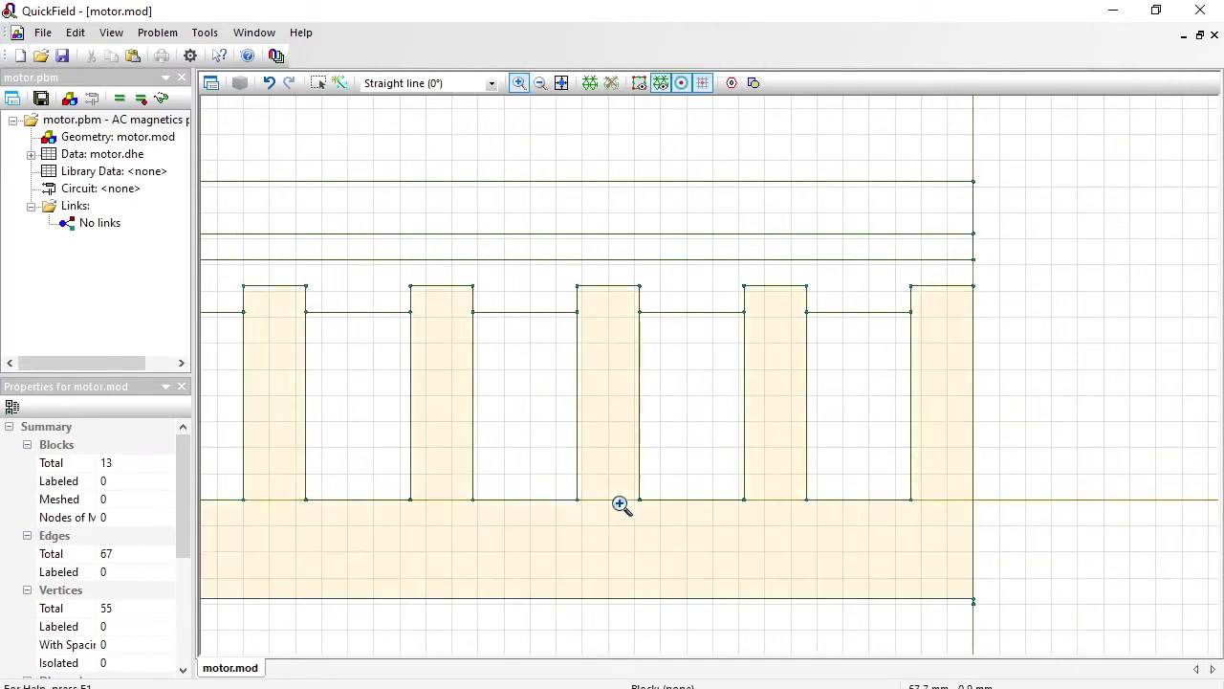
pyautogui.moveTo(584, 446); pyautogui.dragTo(784, 624)
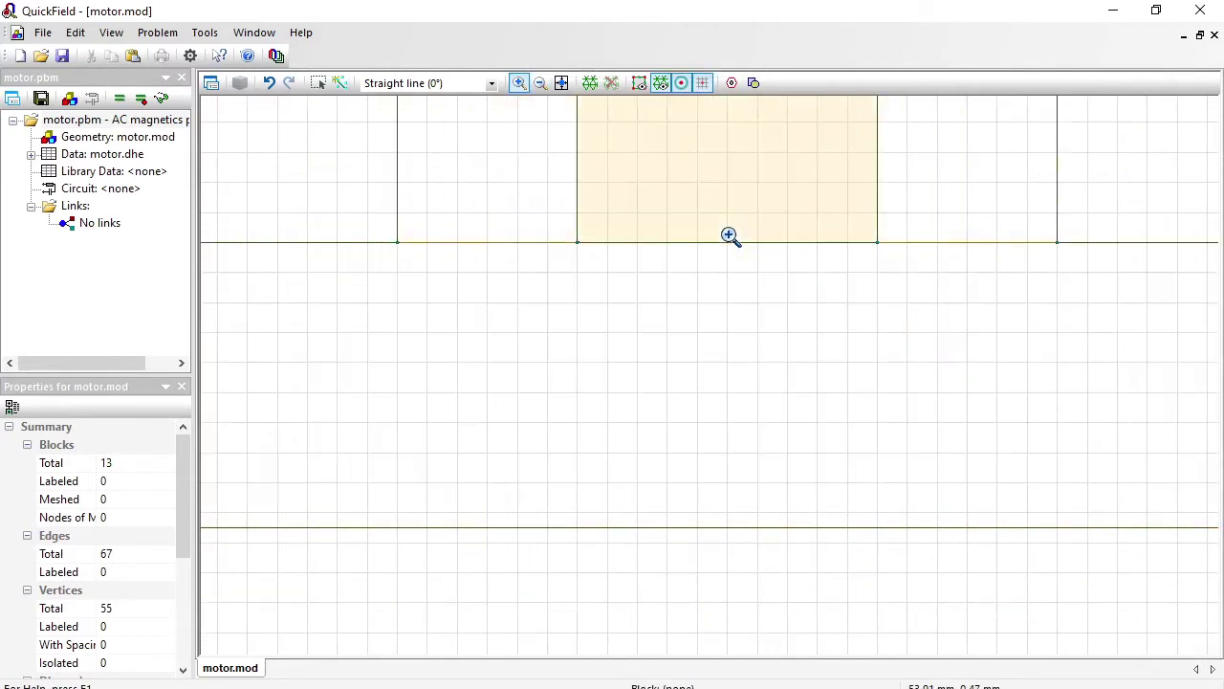
pyautogui.click(340, 83)
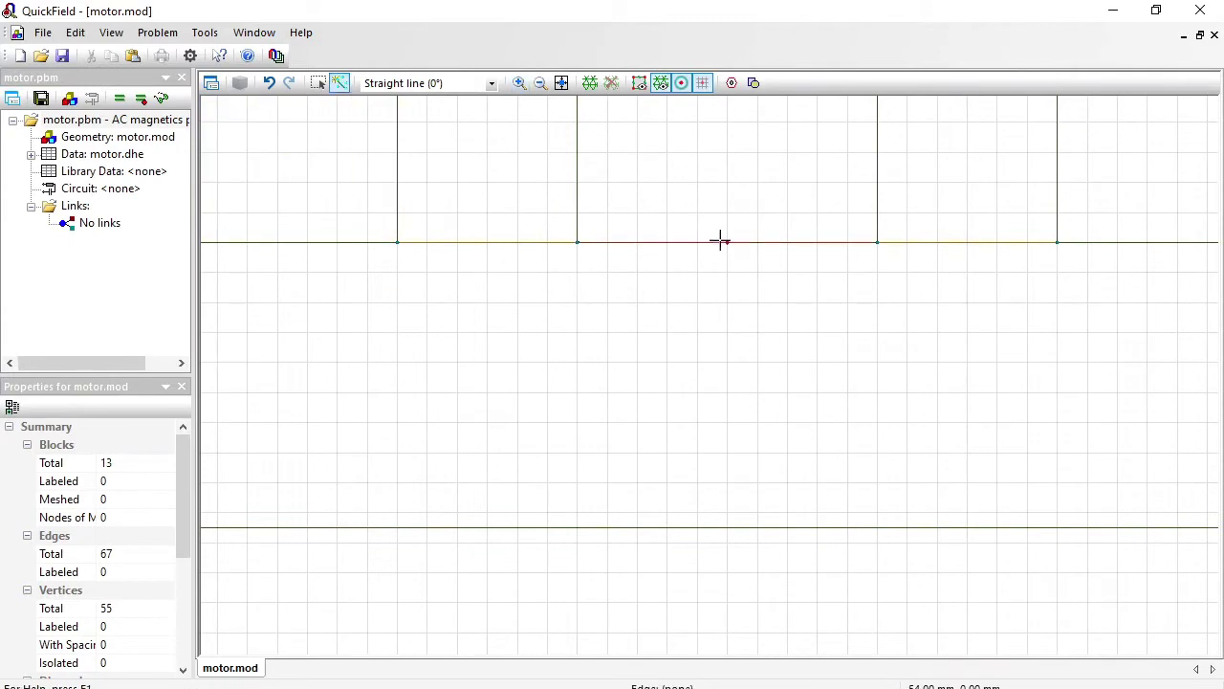
pyautogui.moveTo(722, 241)
pyautogui.mouseDown()
pyautogui.moveTo(721, 565)
pyautogui.moveTo(727, 532)
pyautogui.mouseUp()
pyautogui.moveTo(775, 214)
pyautogui.mouseDown()
pyautogui.moveTo(799, 467)
pyautogui.moveTo(790, 546)
pyautogui.moveTo(789, 253)
pyautogui.moveTo(755, 647)
pyautogui.moveTo(757, 583)
pyautogui.moveTo(755, 595)
pyautogui.mouseUp()
pyautogui.click(814, 238)
pyautogui.moveTo(814, 238); pyautogui.dragTo(828, 601)
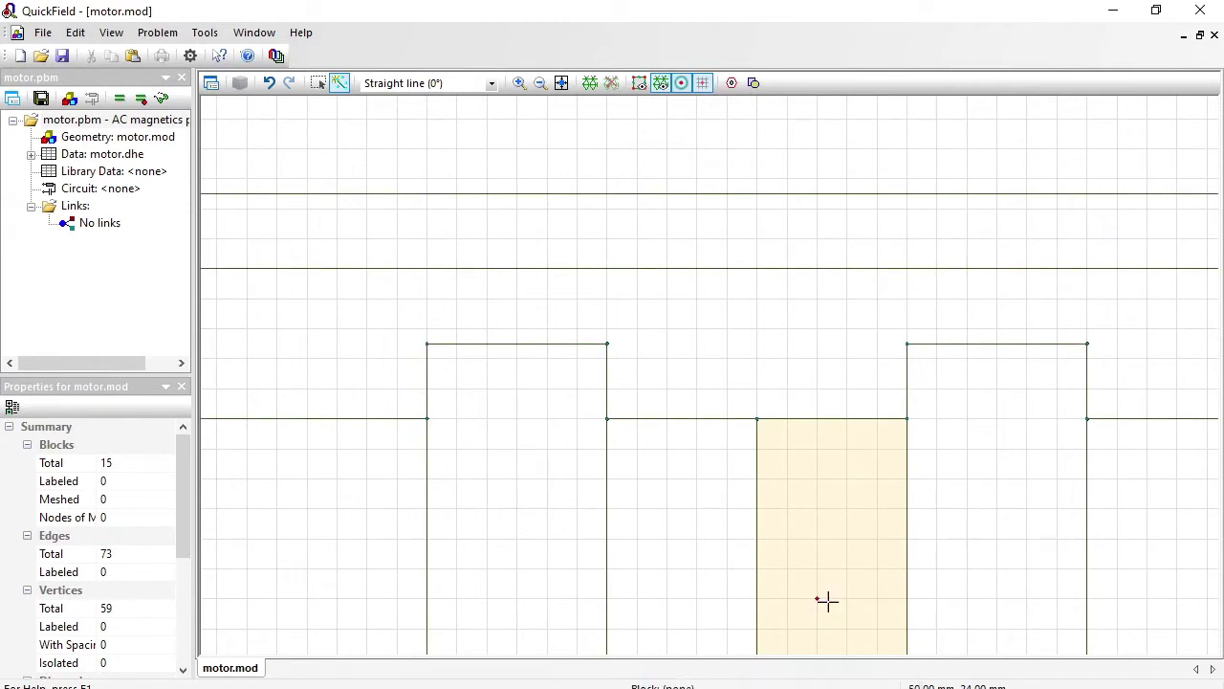
pyautogui.moveTo(757, 425); pyautogui.dragTo(755, 133)
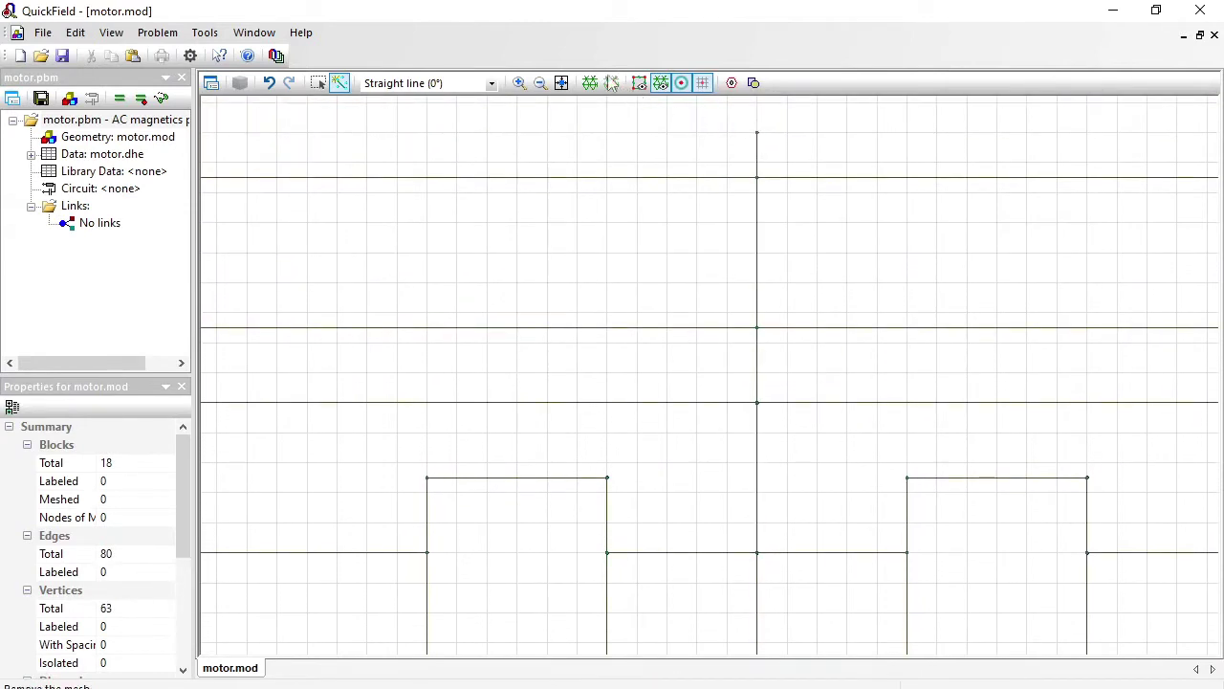
pyautogui.click(562, 84)
pyautogui.click(322, 83)
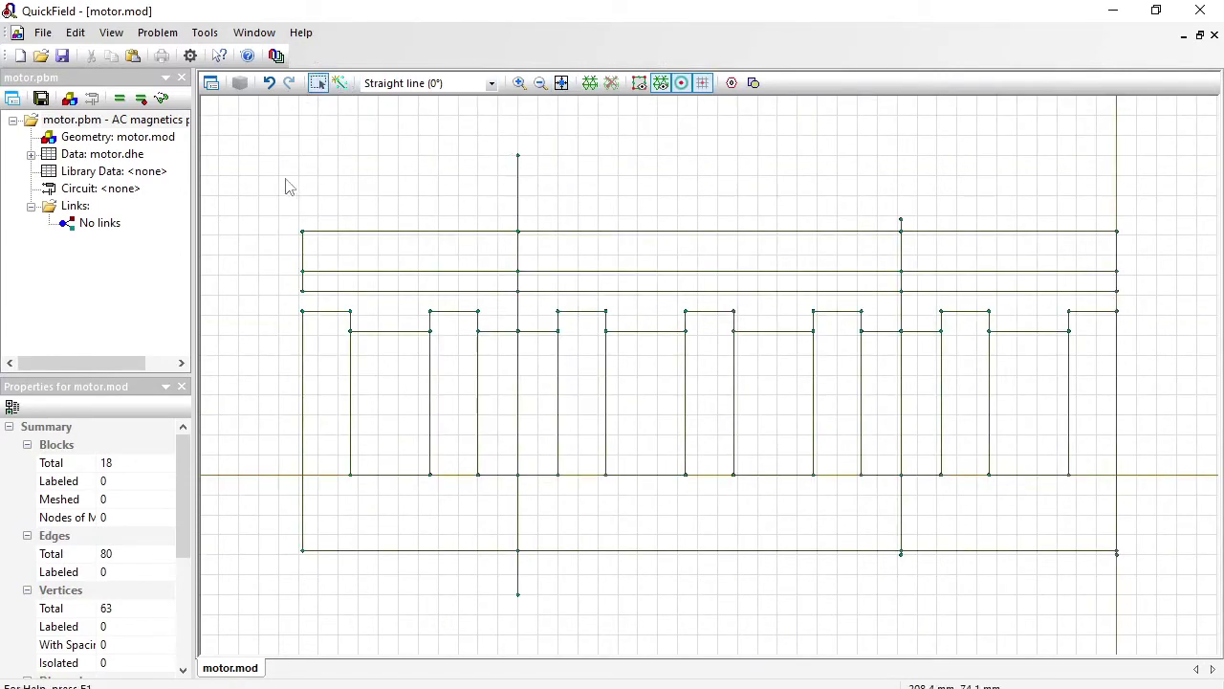
# Step: Delete all geometry left of the first cut, plus a leftover short edge
pyautogui.moveTo(286, 181); pyautogui.dragTo(497, 575)
pyautogui.press('Delete')
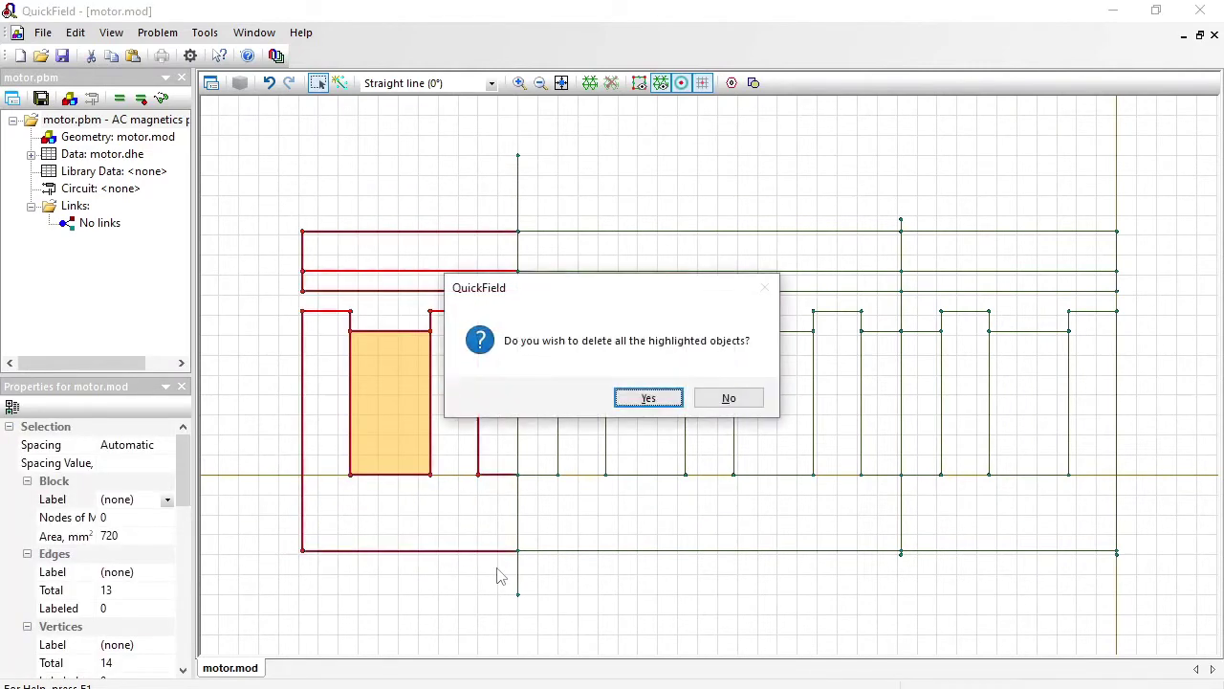
pyautogui.press('Return')
pyautogui.moveTo(497, 574); pyautogui.dragTo(1139, 634)
pyautogui.press('Delete')
pyautogui.press('Return')
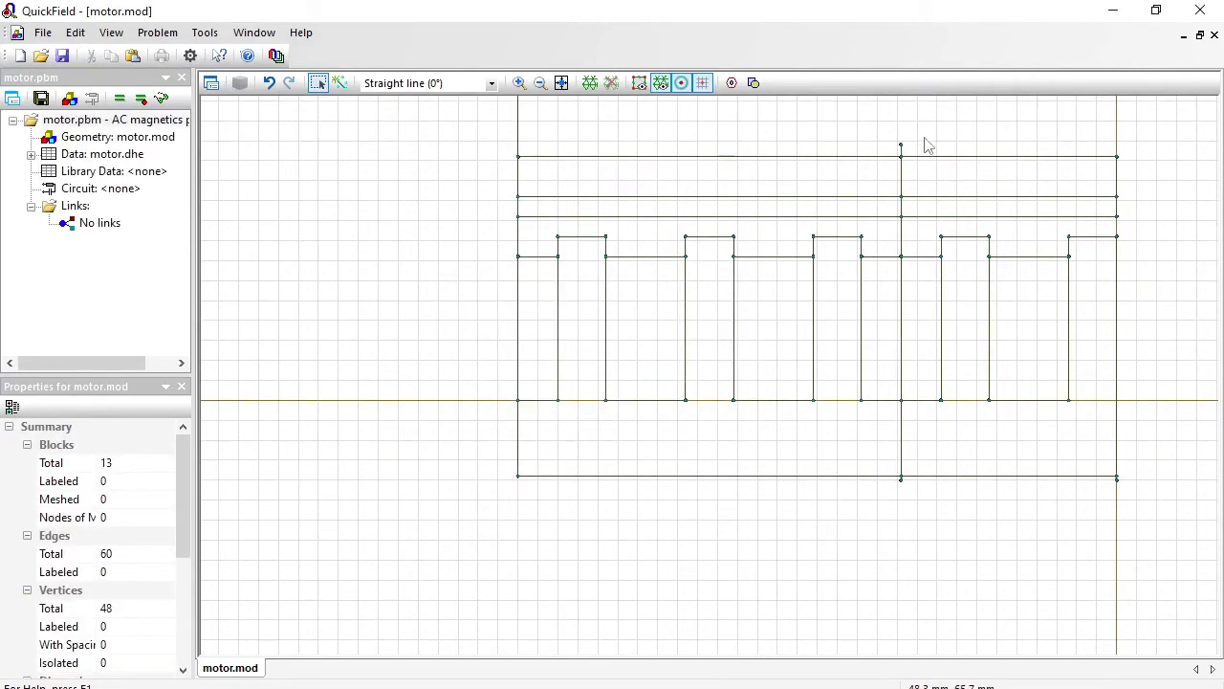
# Step: Delete the geometry right of the second cut, the stray corner vertex and the top stub
pyautogui.moveTo(924, 139); pyautogui.dragTo(1158, 500)
pyautogui.press('Delete')
pyautogui.press('Return')
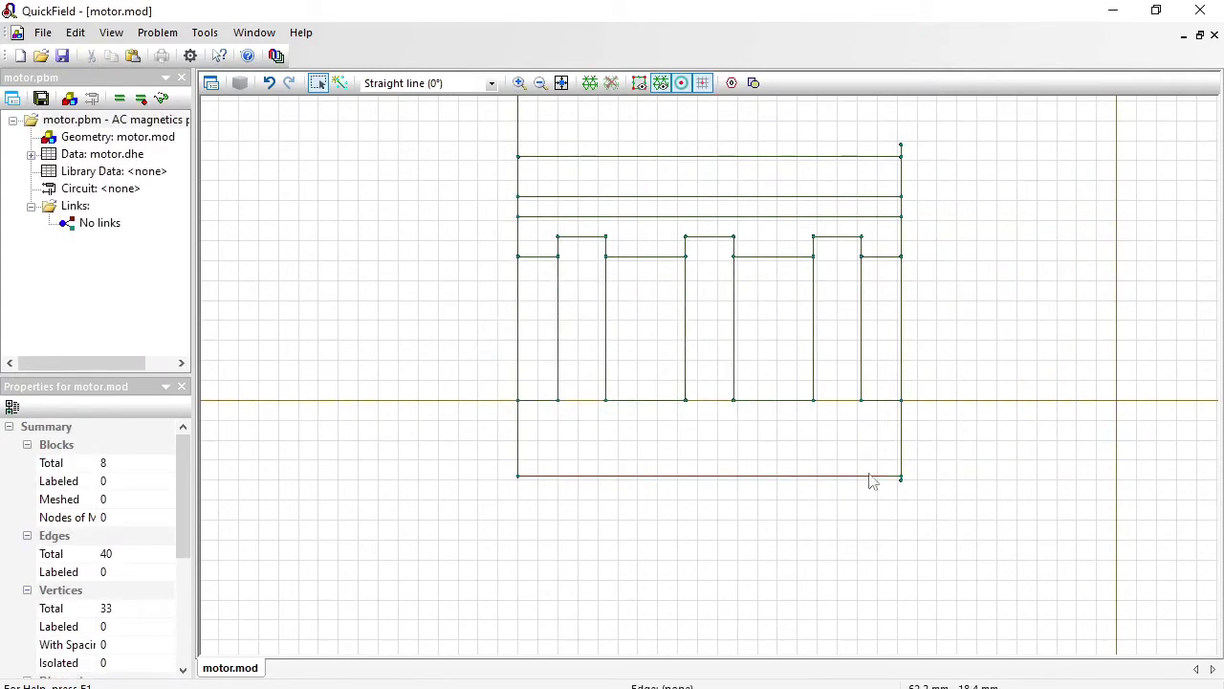
pyautogui.click(901, 480)
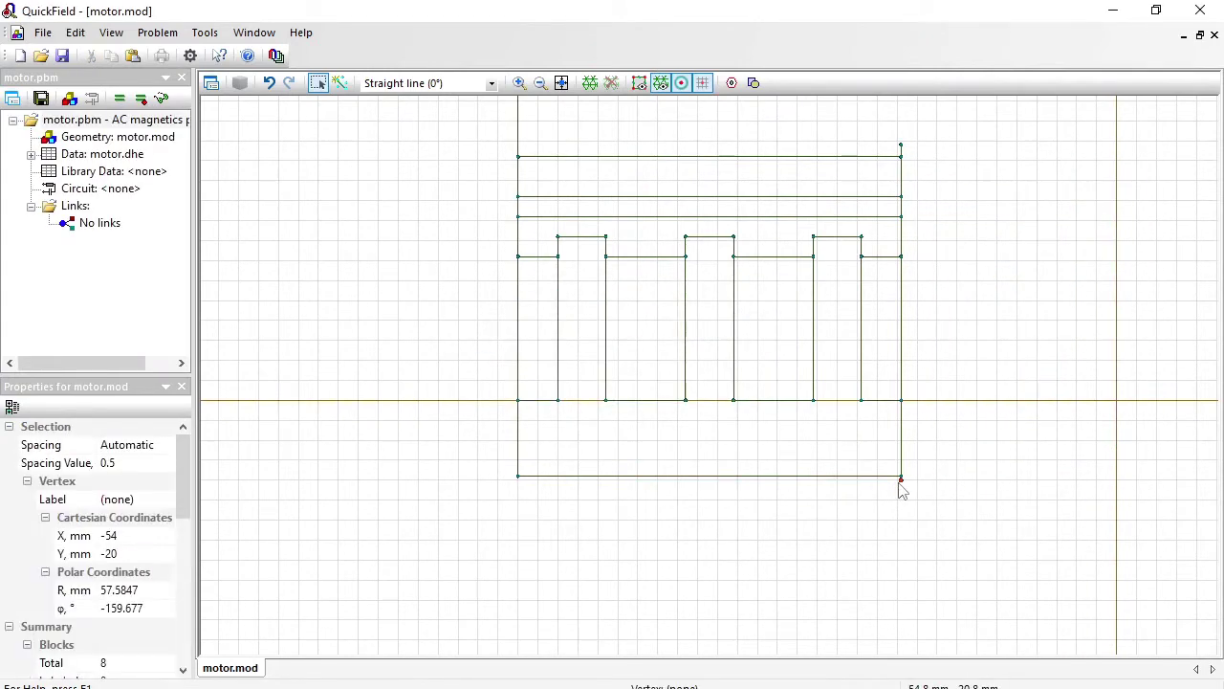
pyautogui.press('Delete')
pyautogui.press('Return')
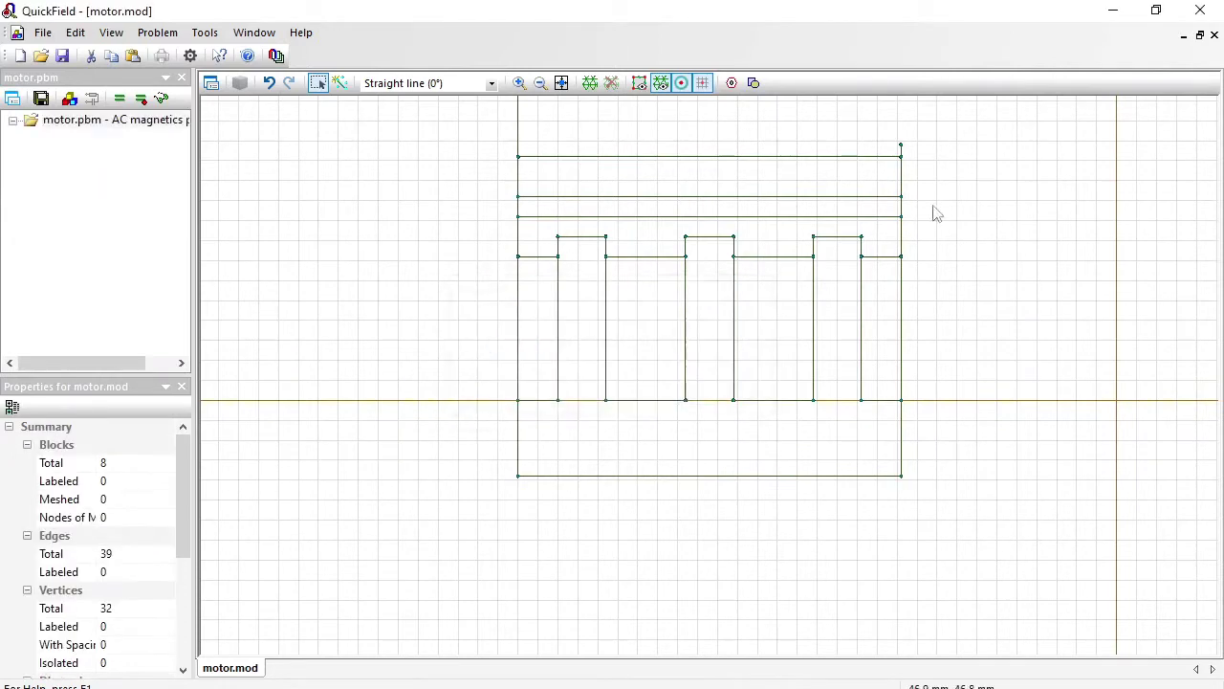
pyautogui.scroll(3, 820, 188)
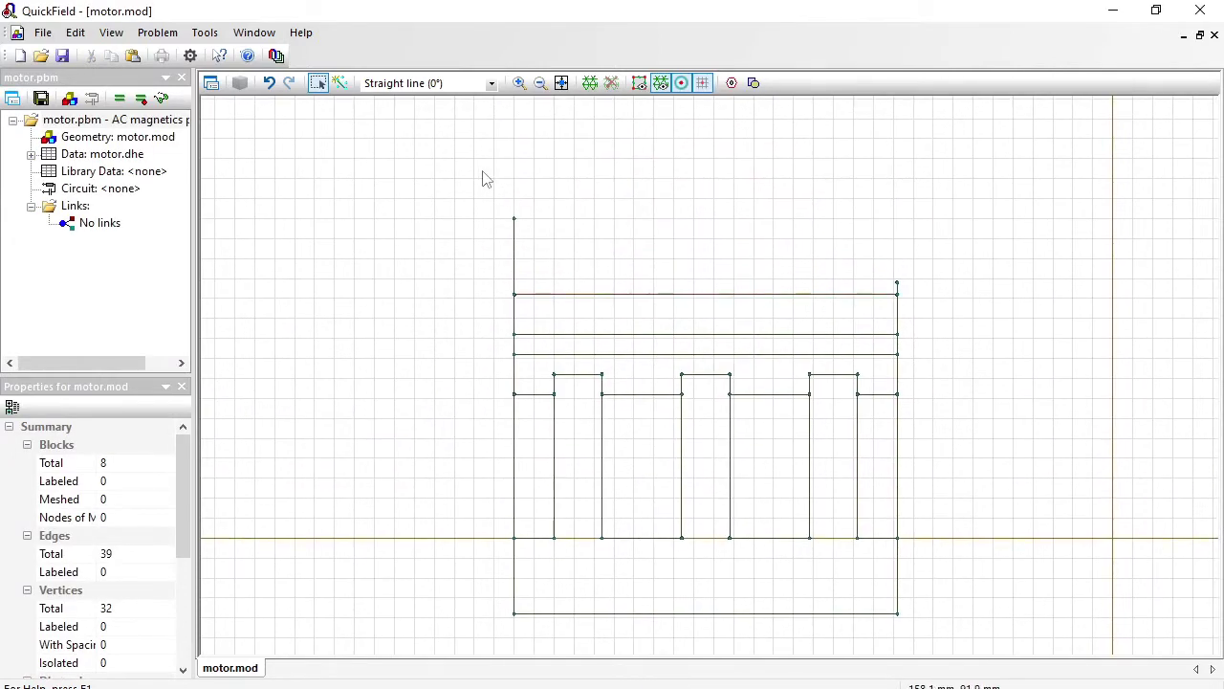
pyautogui.moveTo(483, 172); pyautogui.dragTo(947, 294)
pyautogui.press('Delete')
pyautogui.press('Return')
# Step: Label the E-shaped core and top bar blocks 'steel'
pyautogui.click(708, 558)
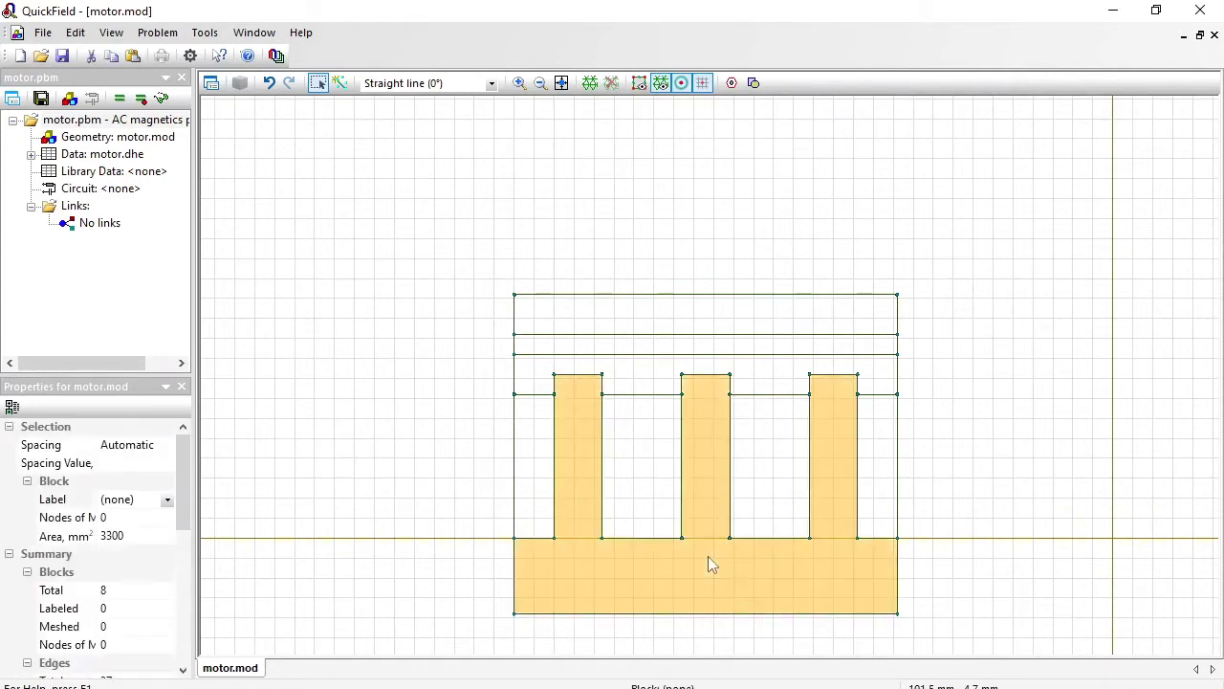
pyautogui.keyDown('ctrl'); pyautogui.click(659, 311); pyautogui.keyUp('ctrl')
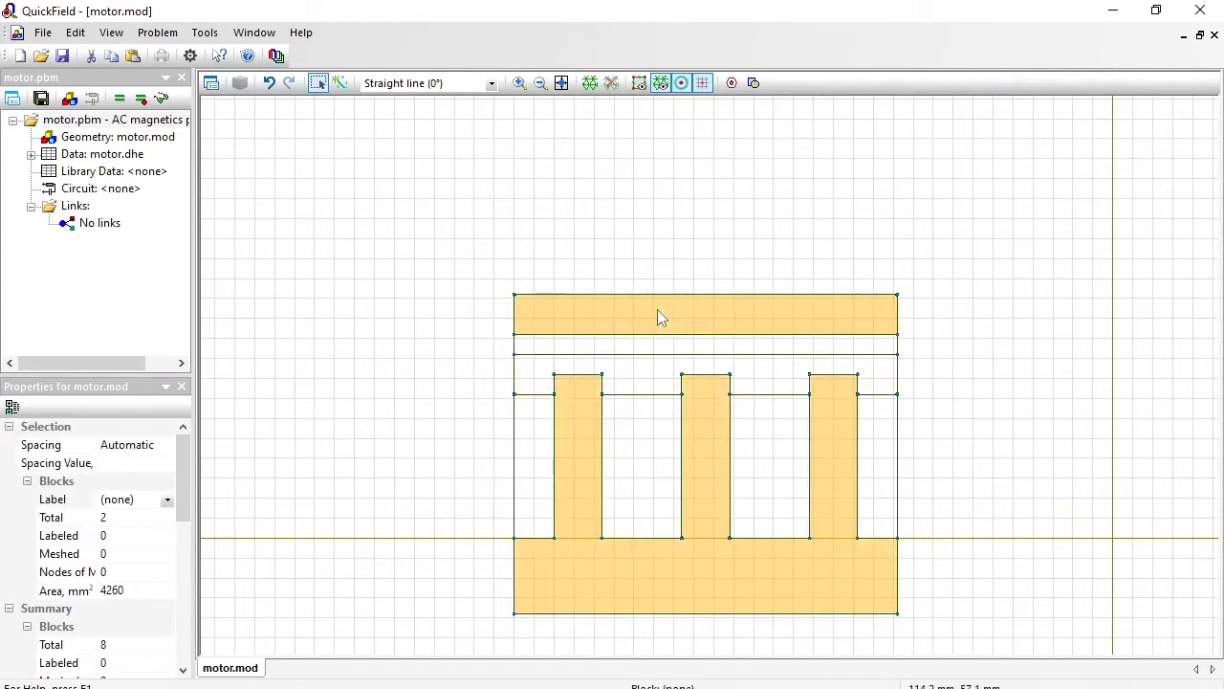
pyautogui.click(137, 498)
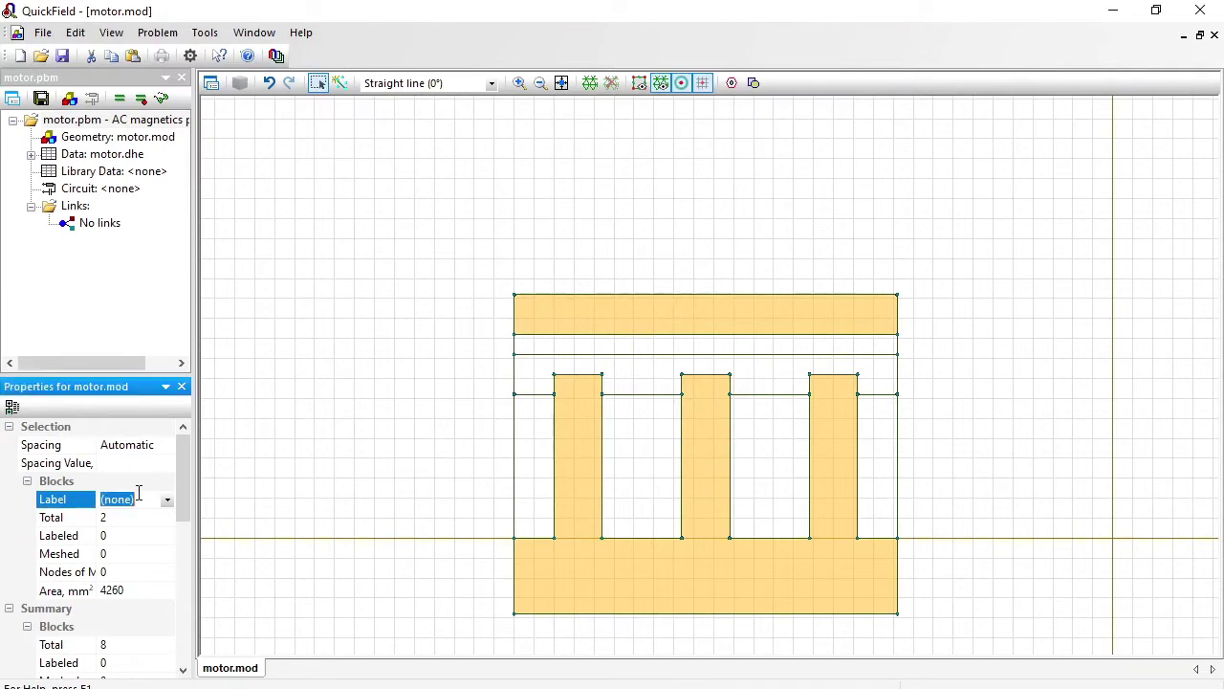
pyautogui.write('steel')
pyautogui.press('Return')
# Step: Label the thin strip below the top bar 'rail' and the gap region 'air'
pyautogui.click(604, 346)
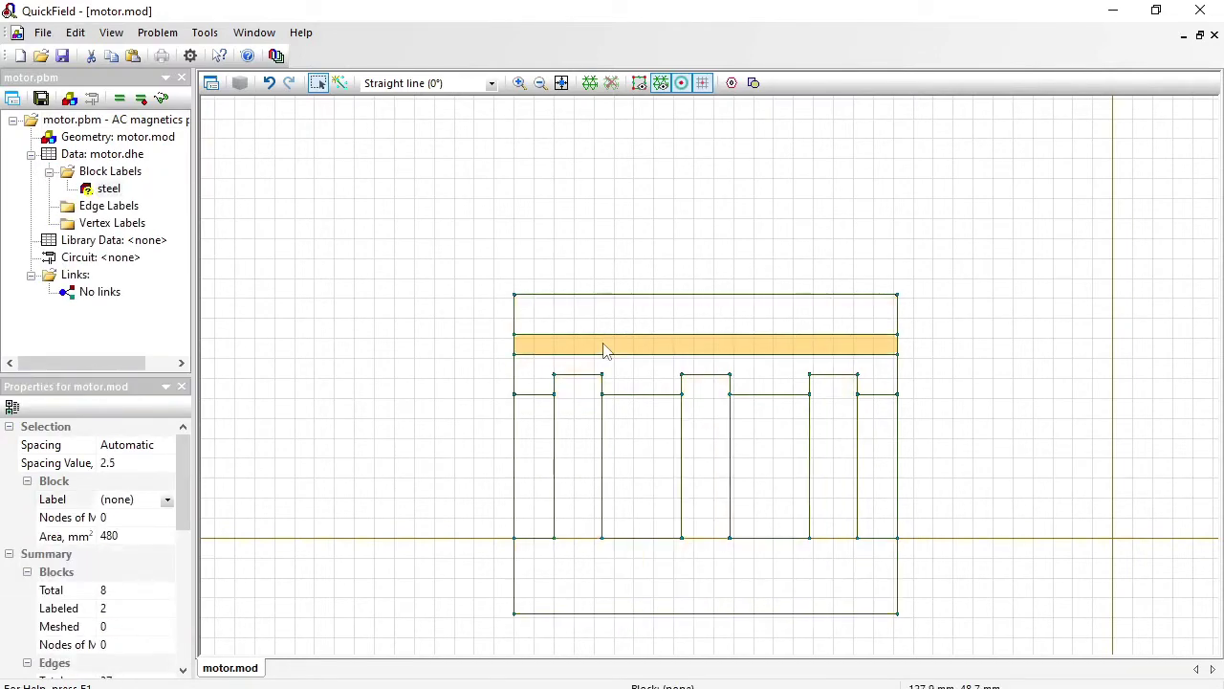
pyautogui.click(152, 496)
pyautogui.write('rail')
pyautogui.press('Return')
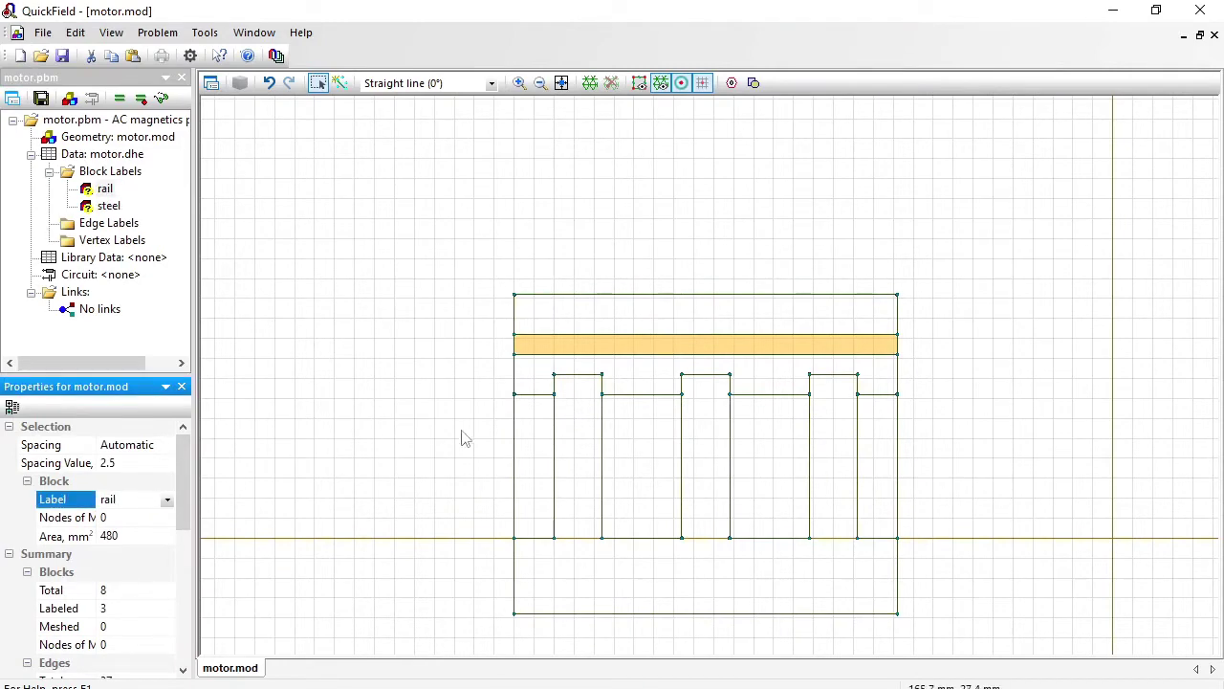
pyautogui.click(646, 381)
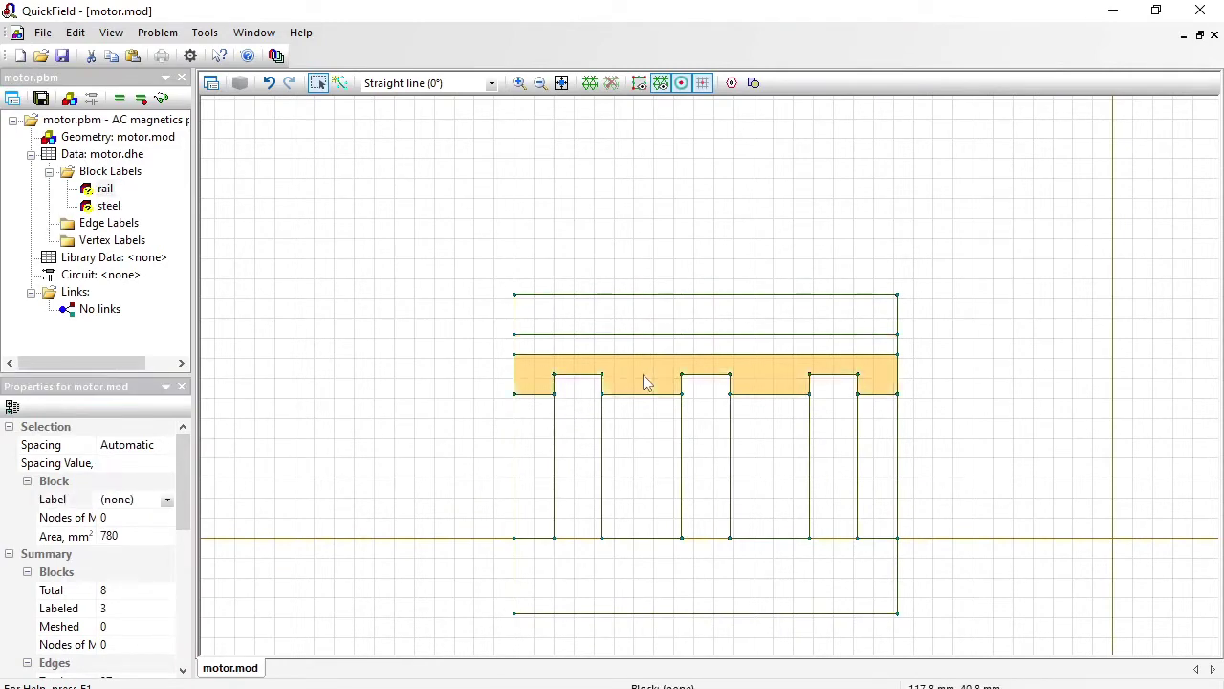
pyautogui.click(141, 496)
pyautogui.write('air')
pyautogui.press('Return')
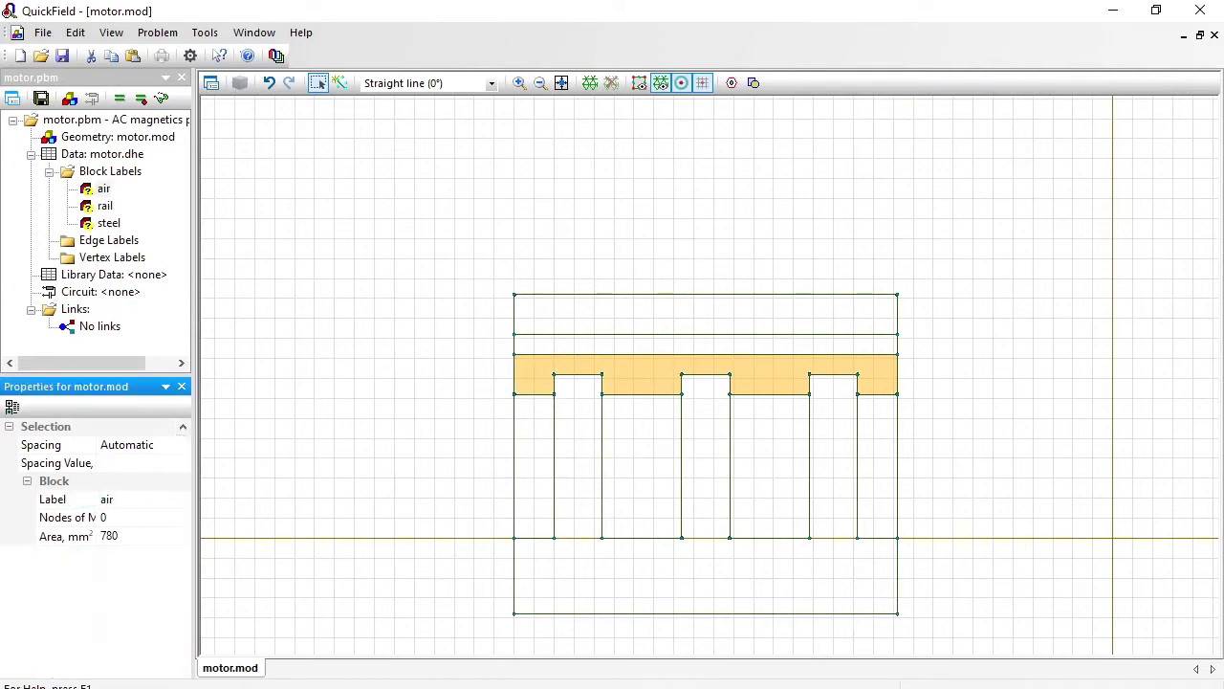
# Step: Label the left slot 'slot 0' and the next slot 'slot 60'
pyautogui.click(529, 455)
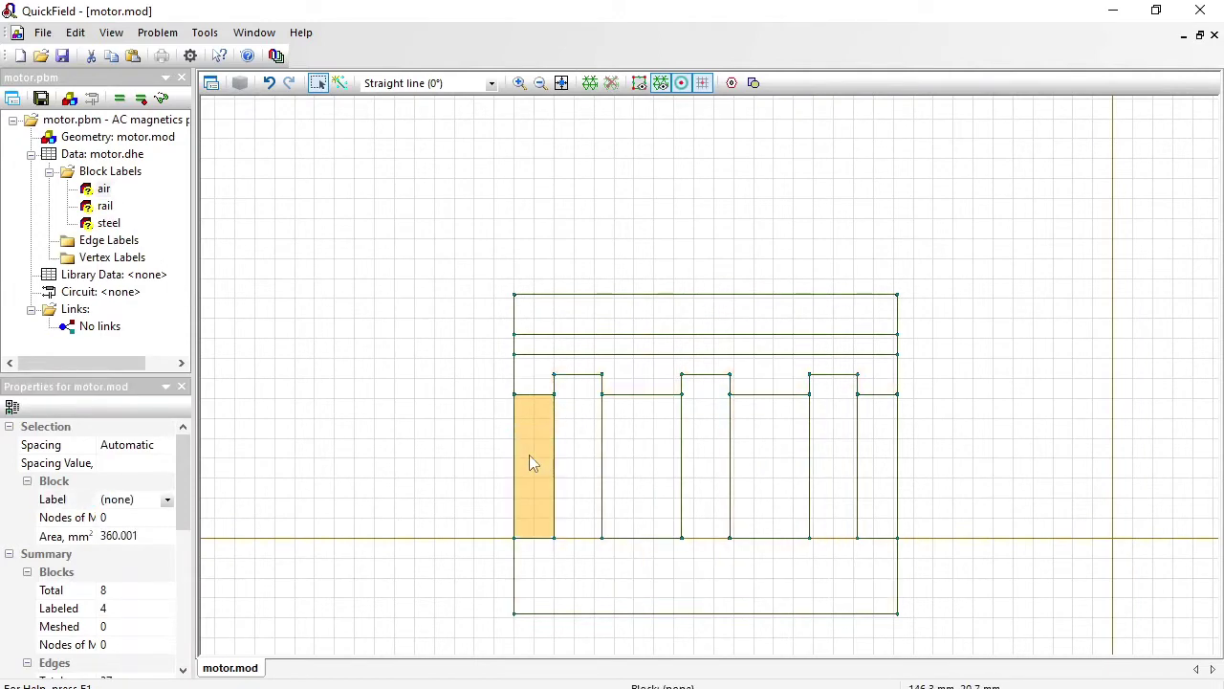
pyautogui.click(144, 499)
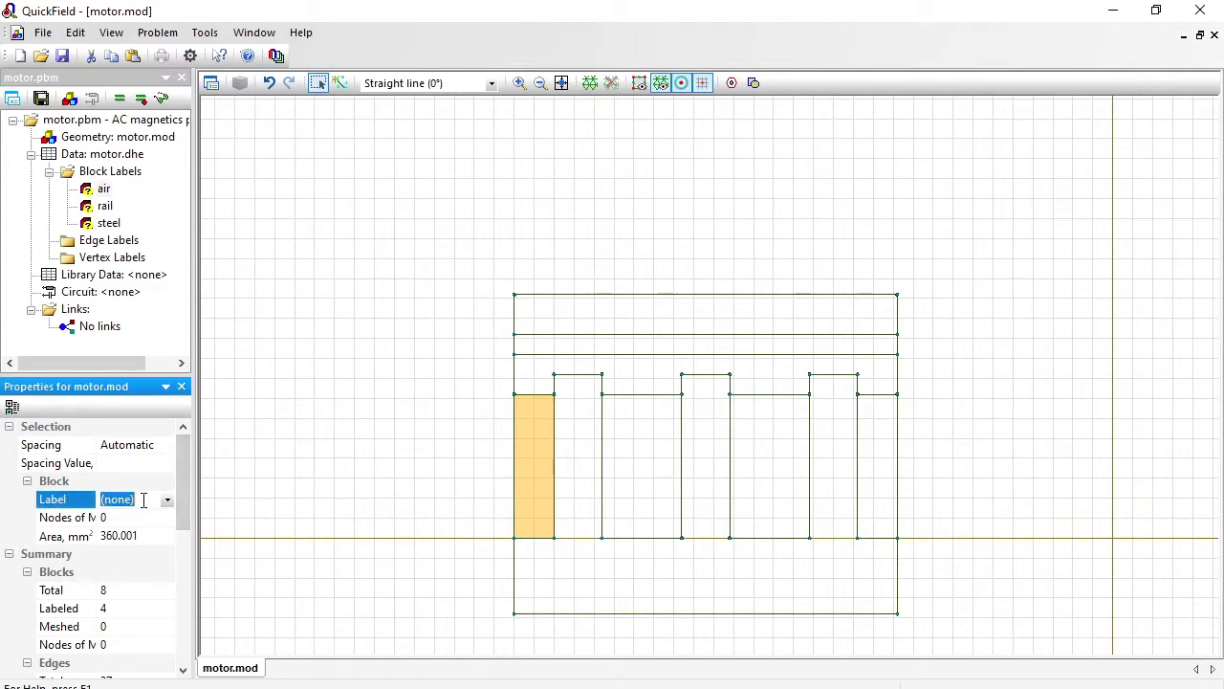
pyautogui.write('slot 0')
pyautogui.press('Return')
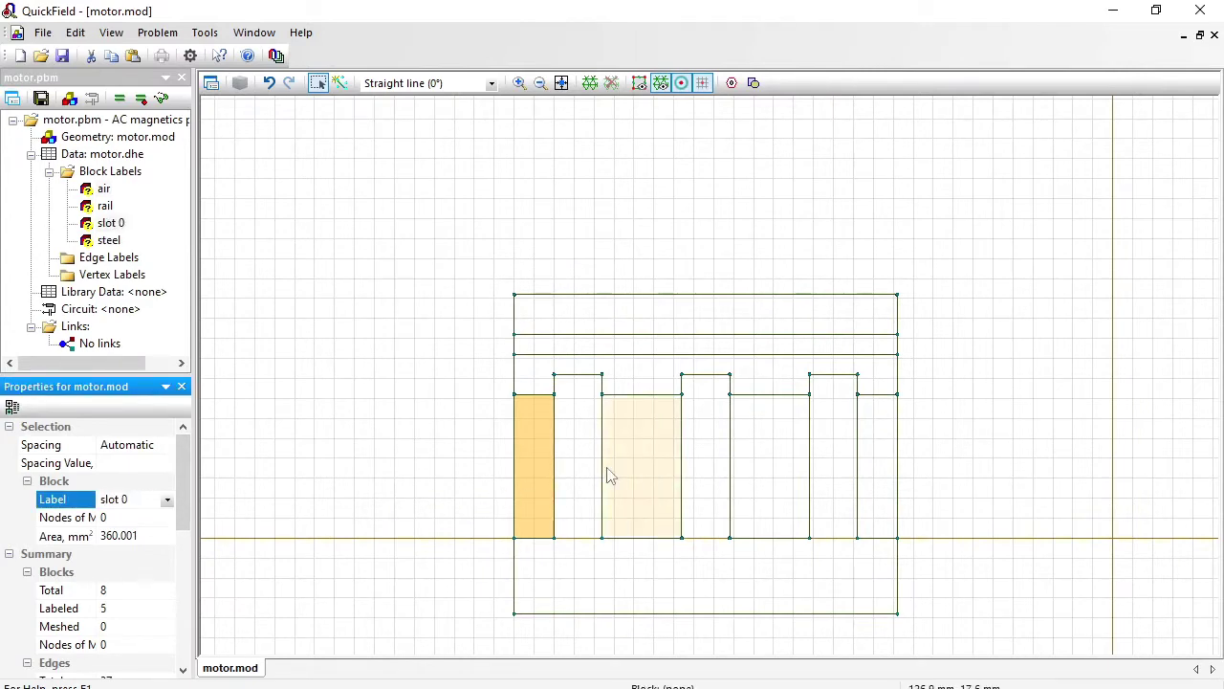
pyautogui.click(610, 475)
pyautogui.click(143, 498)
pyautogui.write('sl')
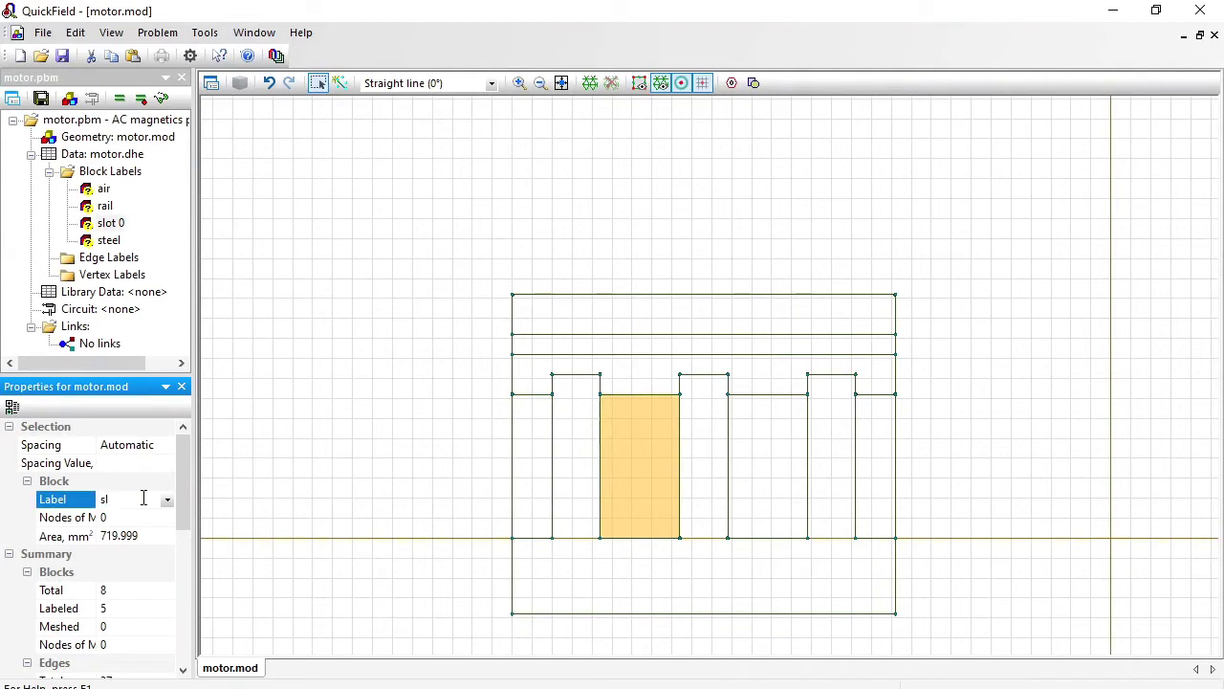
pyautogui.write('ot 60')
pyautogui.press('Return')
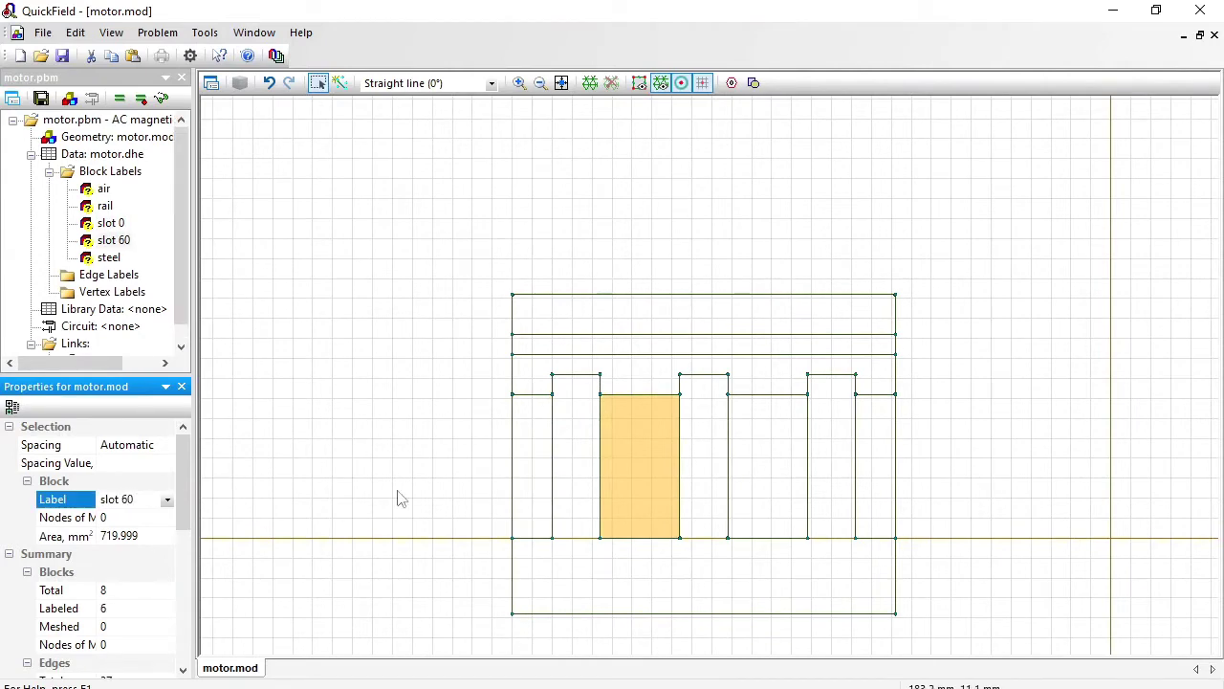
# Step: Label the remaining slots 'slot 120' and 'slot 180'
pyautogui.click(783, 478)
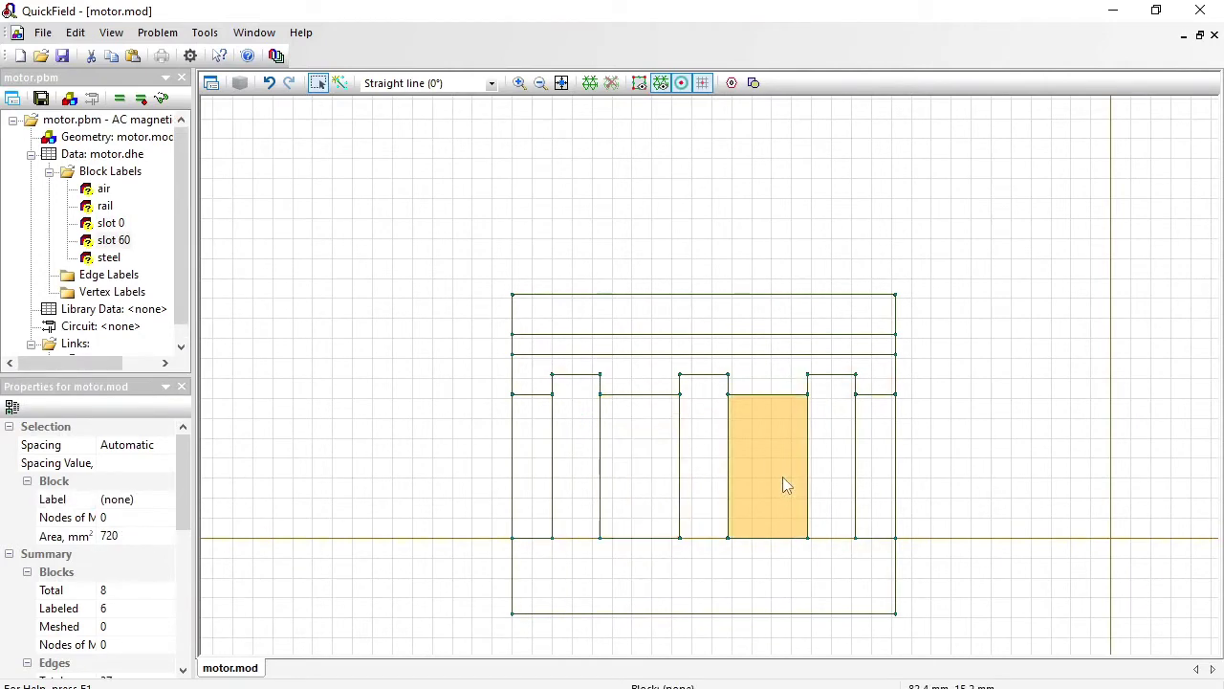
pyautogui.click(150, 500)
pyautogui.write('slot')
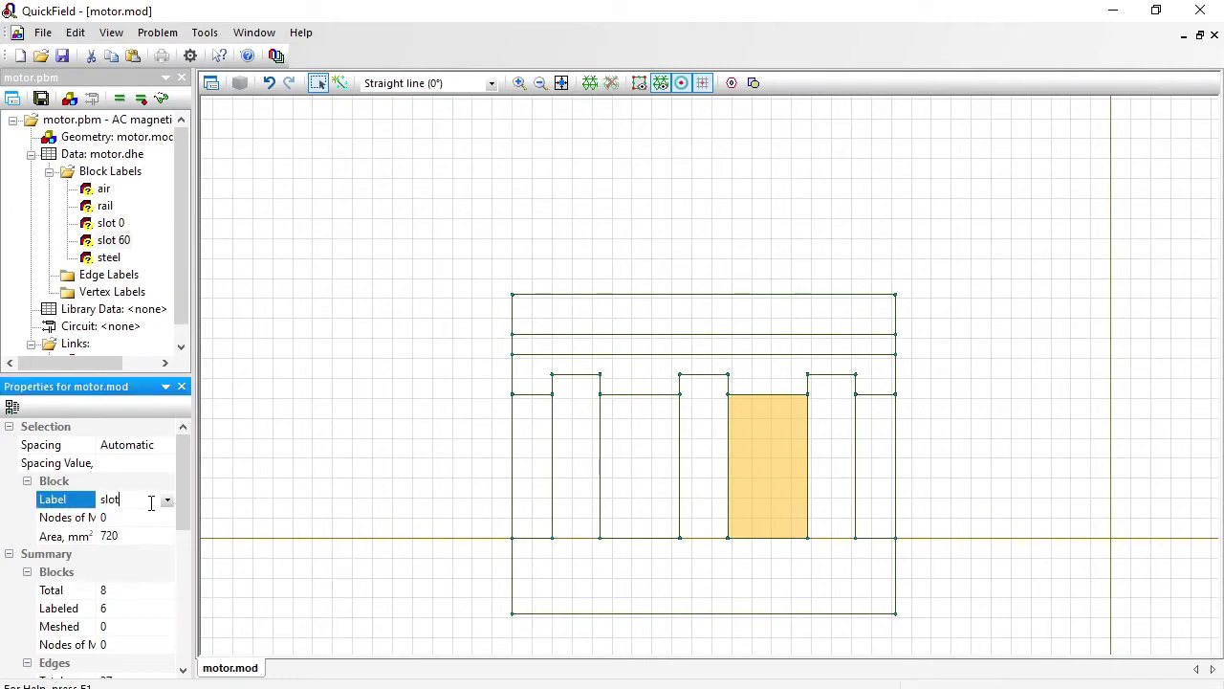
pyautogui.write(' 120')
pyautogui.press('Return')
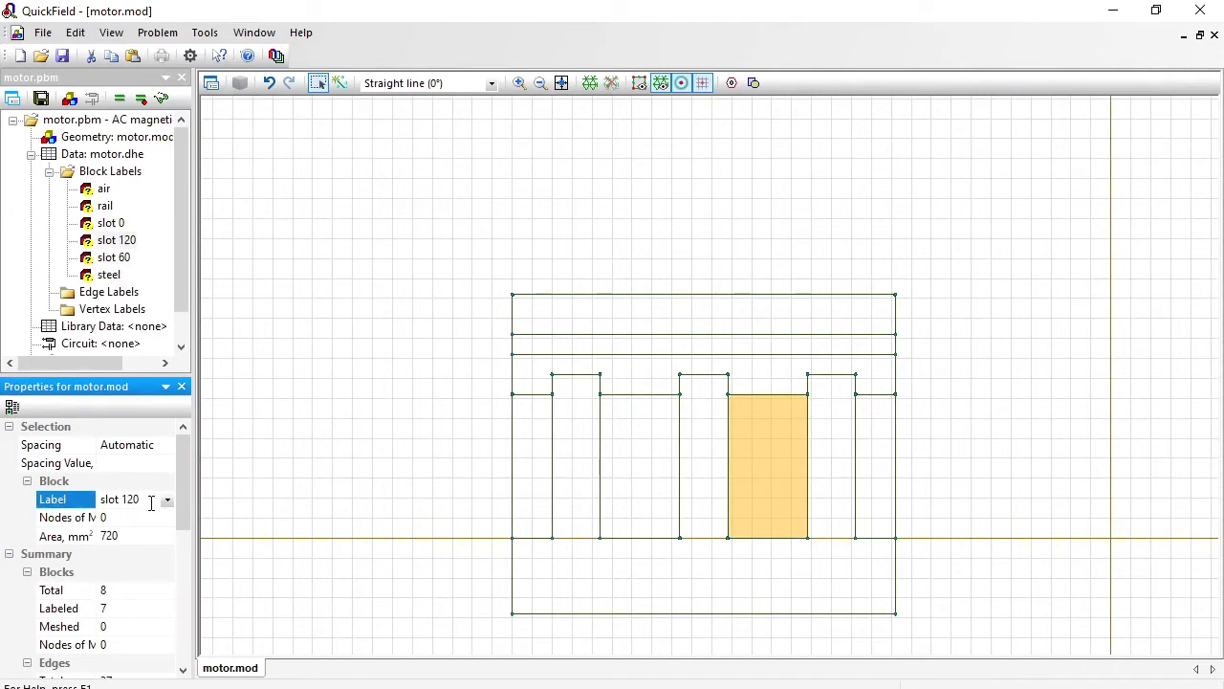
pyautogui.click(874, 457)
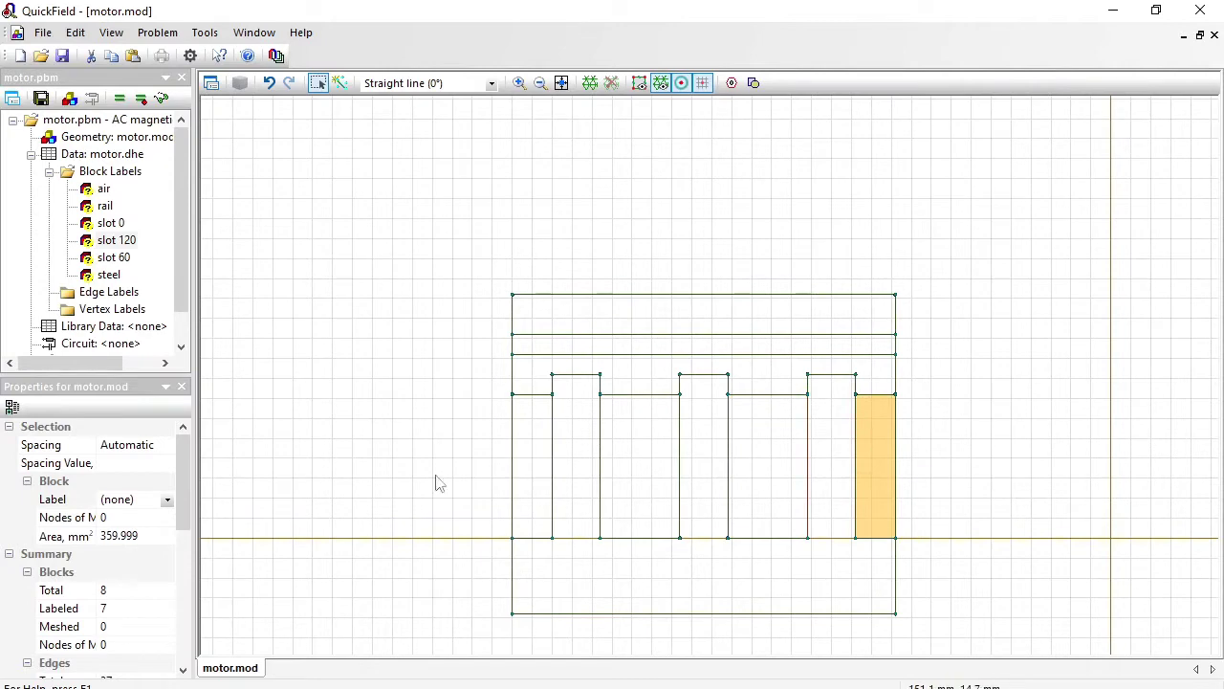
pyautogui.click(140, 499)
pyautogui.write('slto 180')
pyautogui.press('BackSpace')
pyautogui.press('BackSpace')
pyautogui.press('BackSpace')
pyautogui.press('BackSpace')
pyautogui.press('BackSpace')
pyautogui.press('BackSpace')
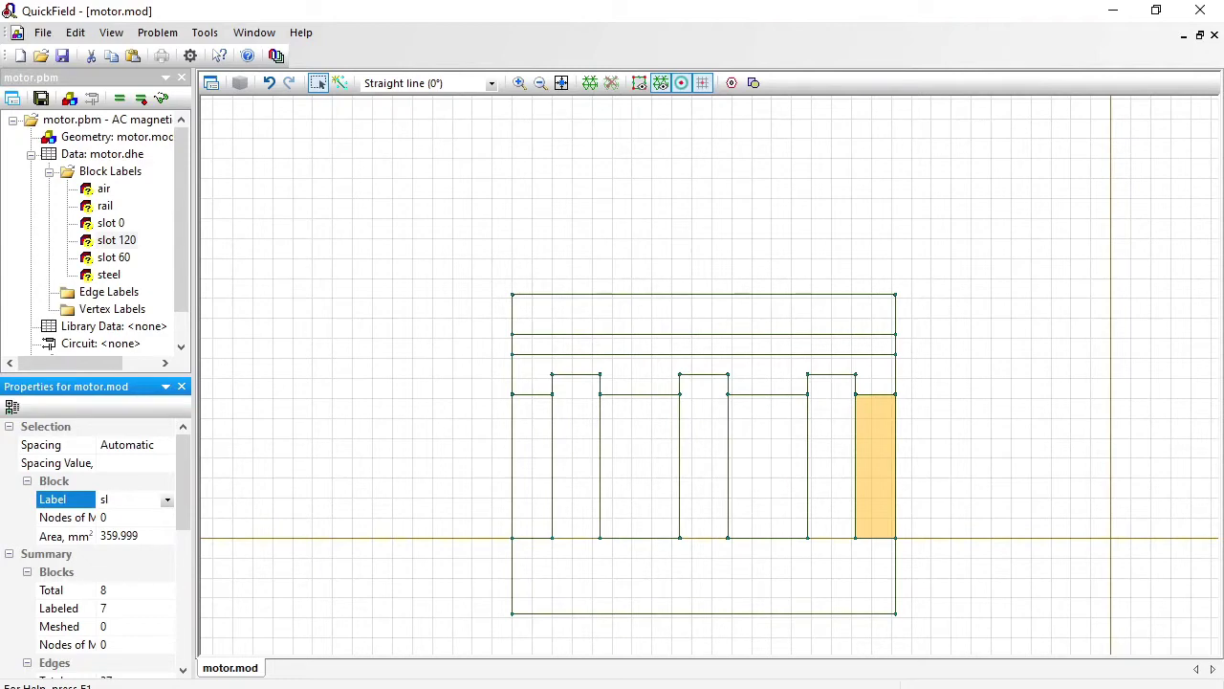
pyautogui.write('ot 180')
pyautogui.press('Return')
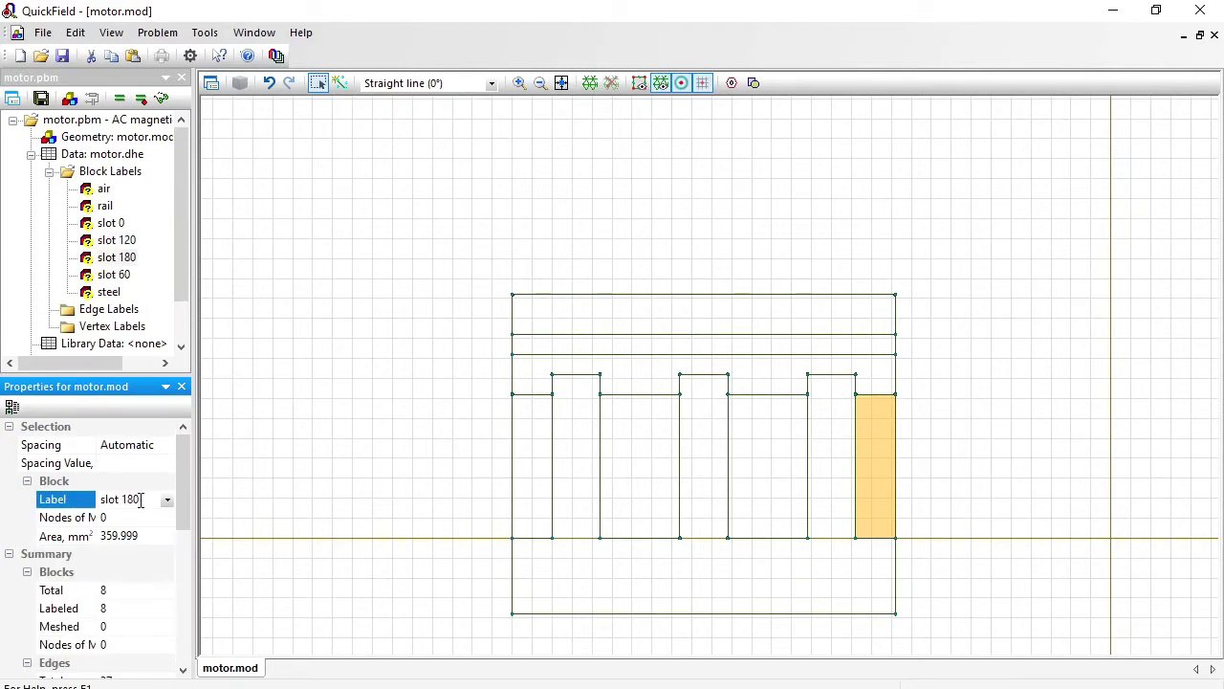
# Step: Clear the block selection and box-select the model's left boundary edges
pyautogui.click(442, 362)
pyautogui.scroll(-1, 442, 361)
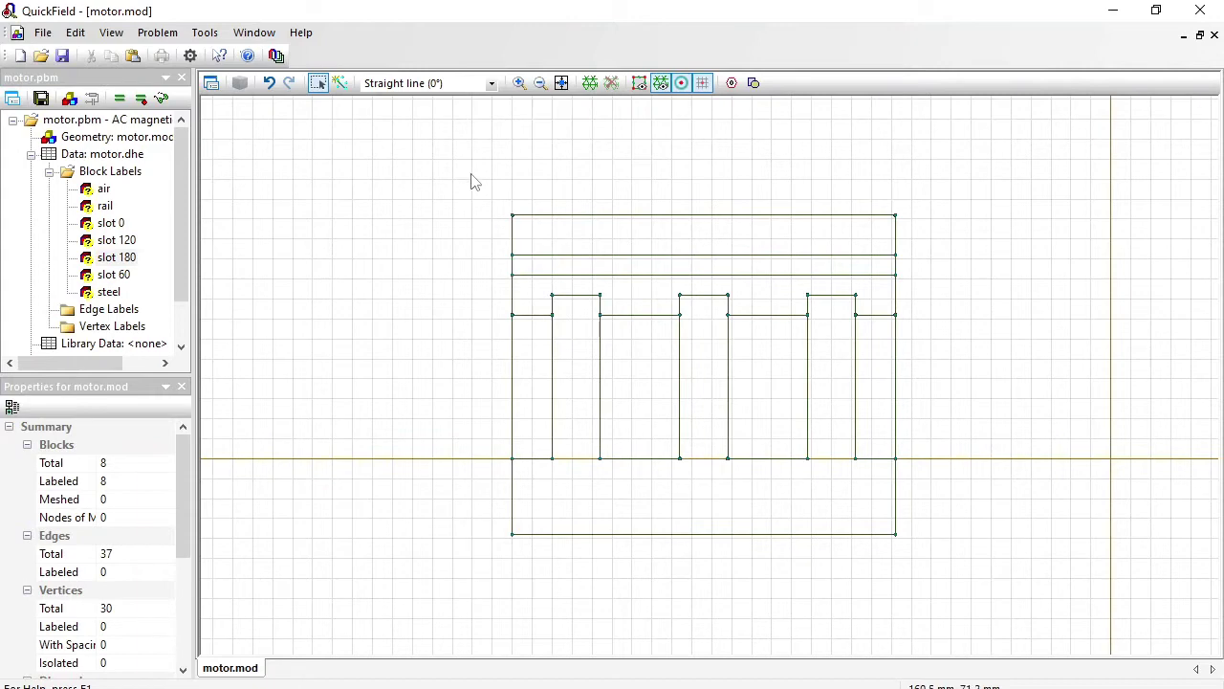
pyautogui.moveTo(471, 180); pyautogui.dragTo(538, 553)
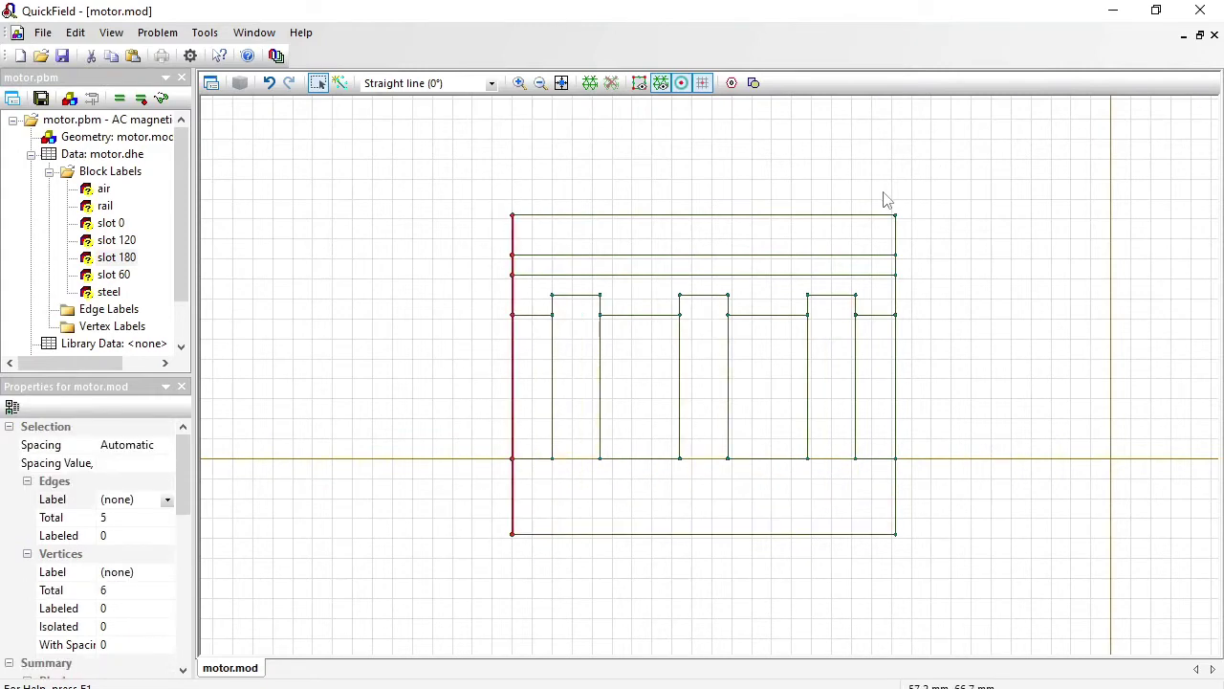
# Step: Add the right boundary edges to the selection and label both side edges 'odd'
pyautogui.moveTo(885, 194); pyautogui.dragTo(950, 561)
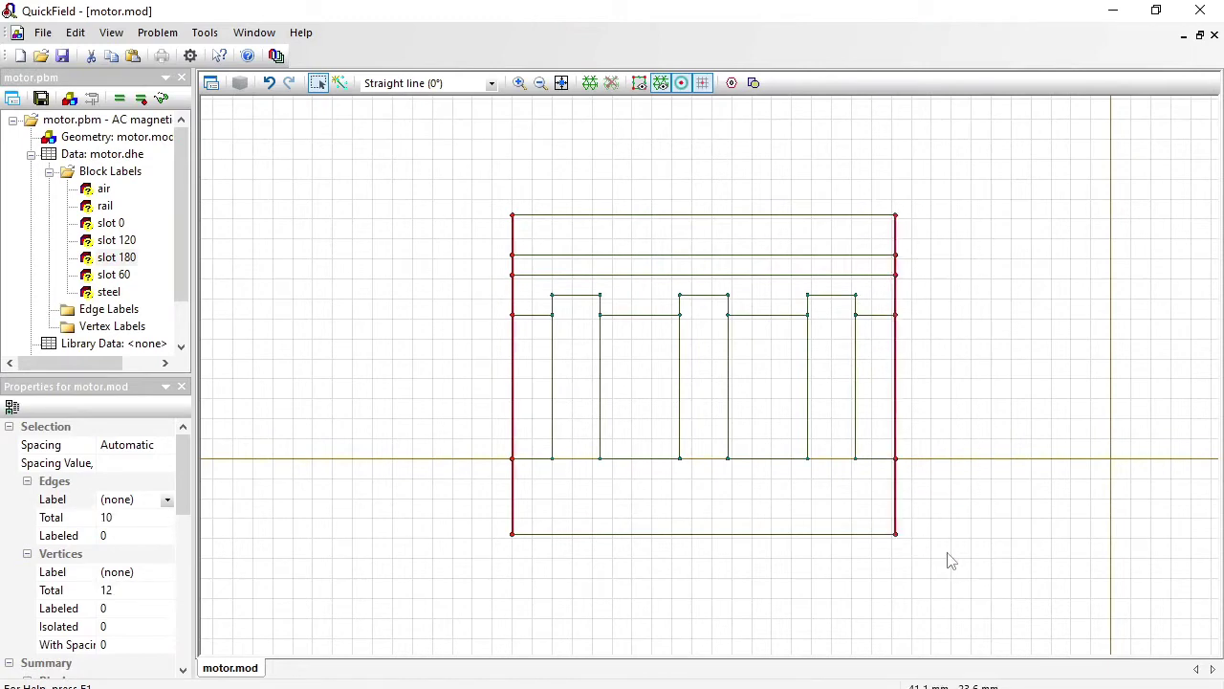
pyautogui.click(147, 499)
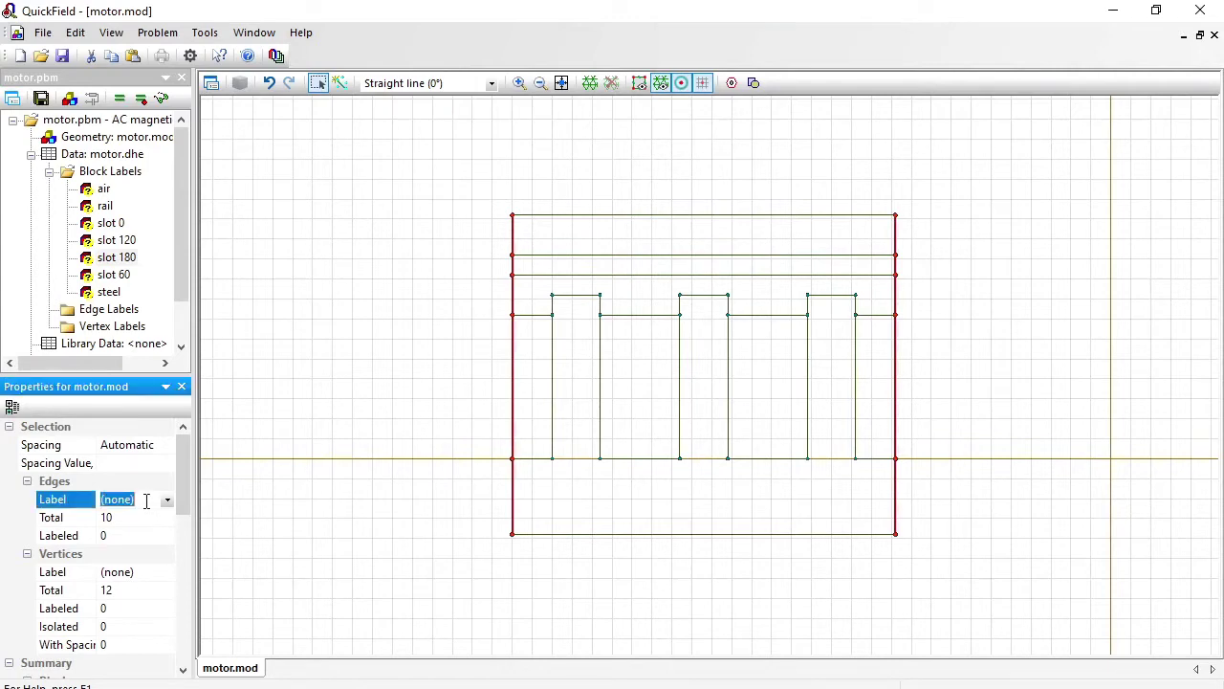
pyautogui.write('odd')
pyautogui.press('Return')
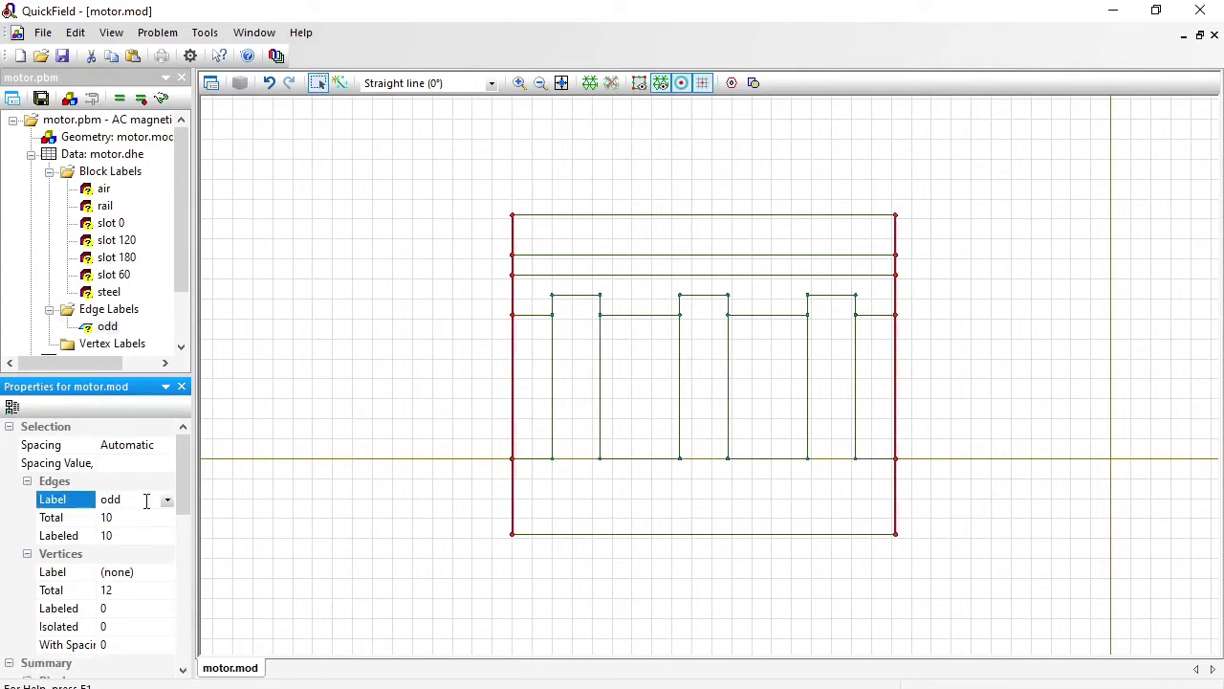
# Step: Label the bottom boundary edge 'bottom' and the top boundary edge 'top'
pyautogui.click(685, 538)
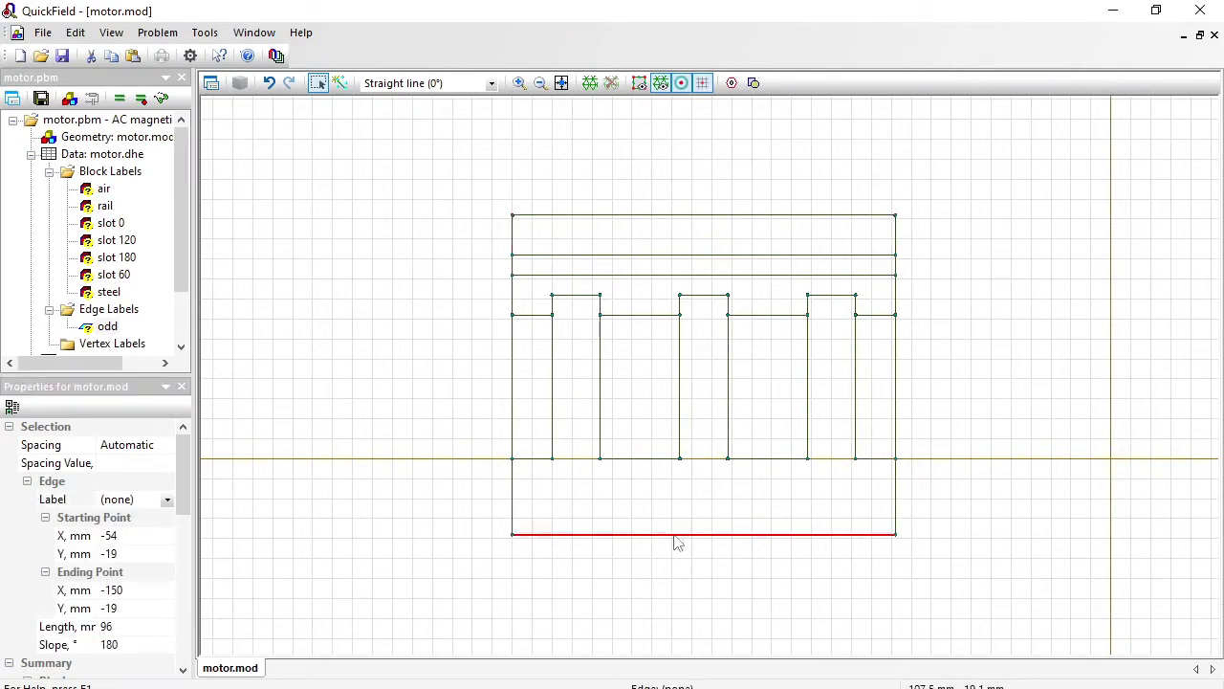
pyautogui.click(147, 499)
pyautogui.write('bottom')
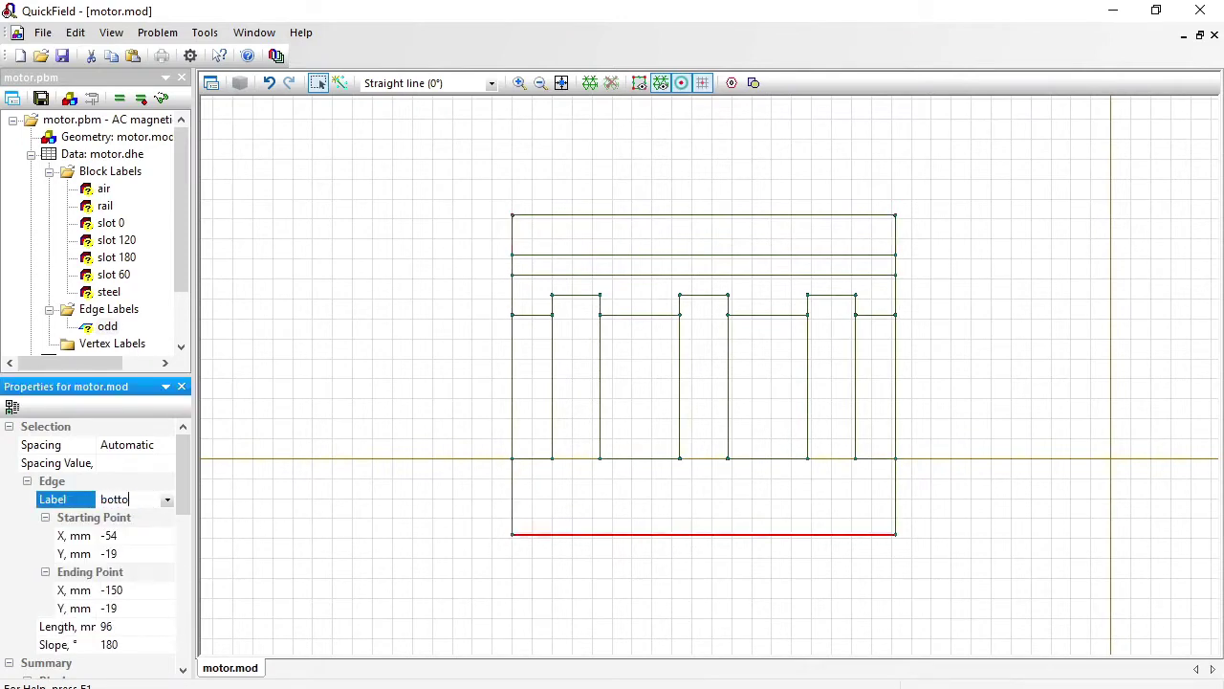
pyautogui.press('Return')
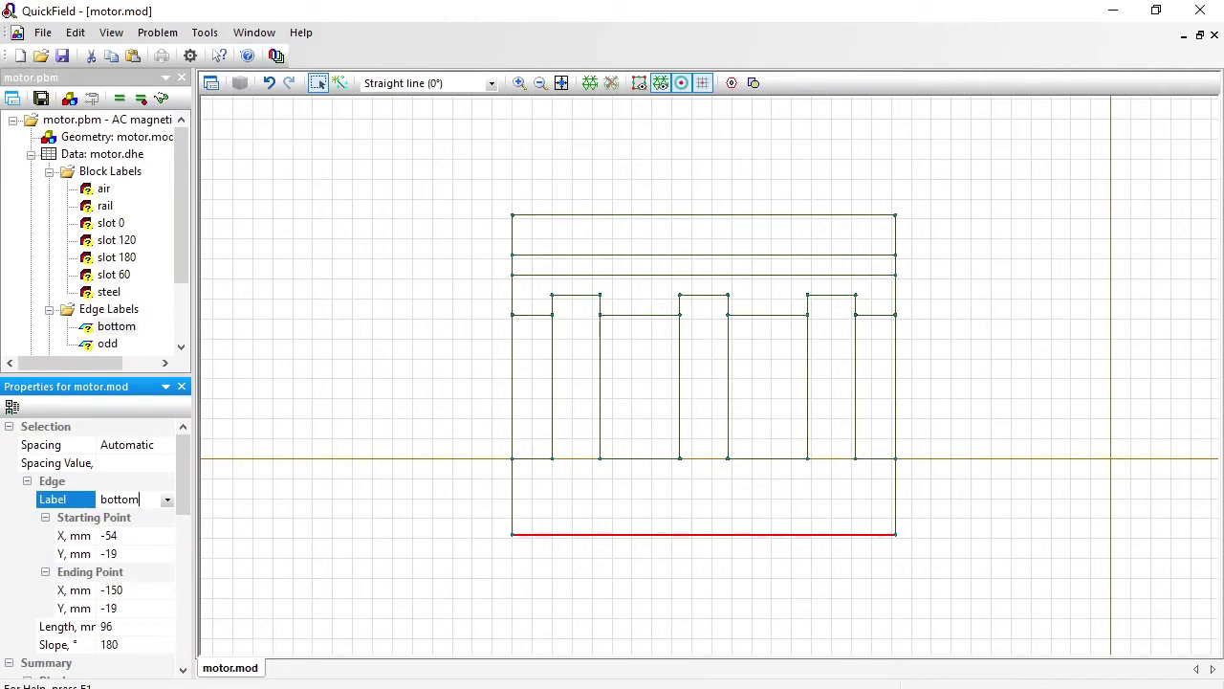
pyautogui.click(572, 217)
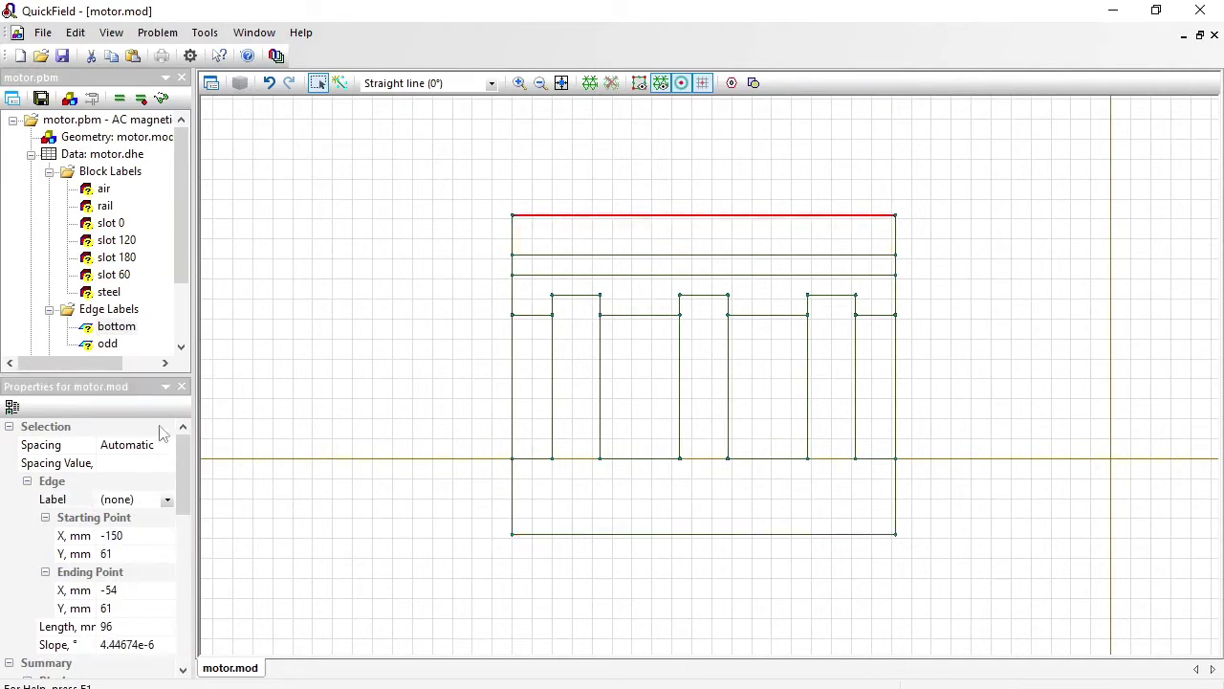
pyautogui.click(142, 500)
pyautogui.write('t')
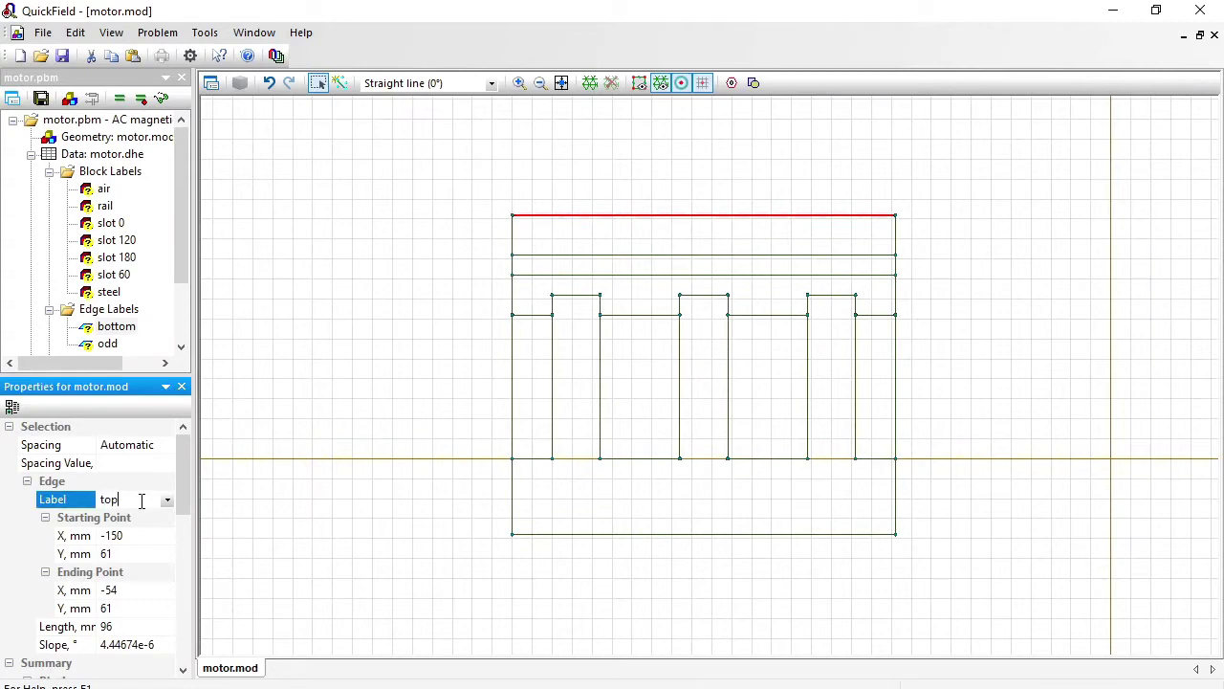
pyautogui.write('op')
pyautogui.press('Return')
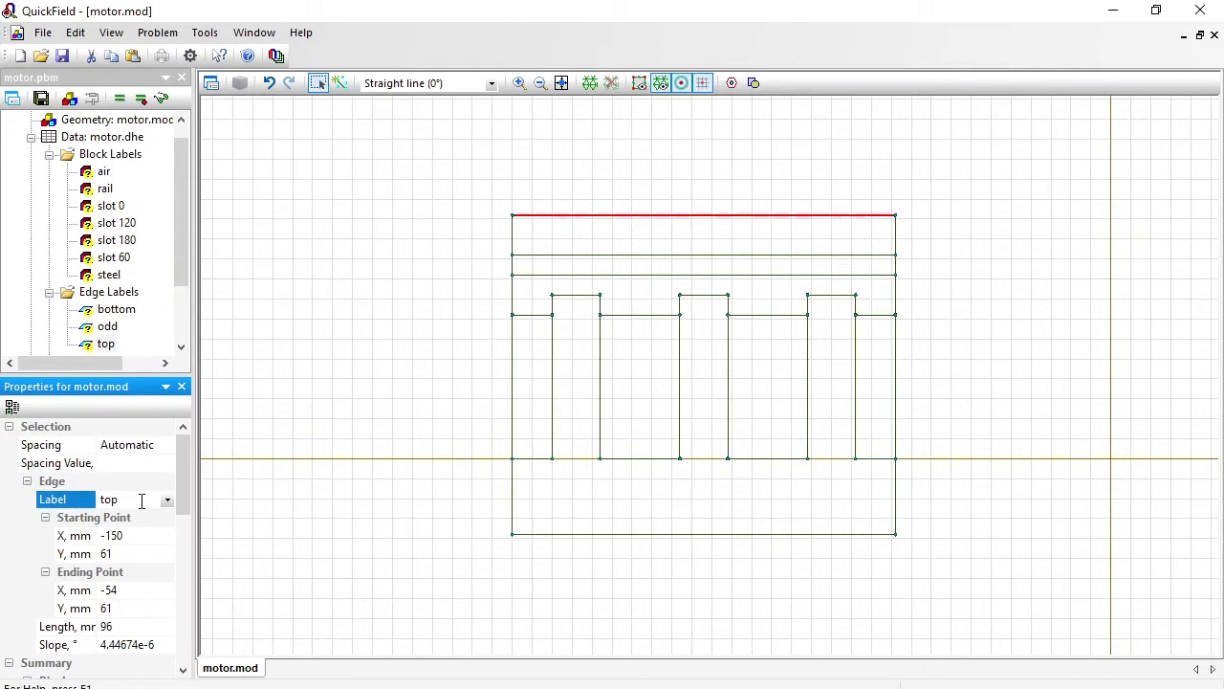
# Step: Define the air block label with relative permeability 1
pyautogui.click(103, 172)
pyautogui.doubleClick(103, 172)
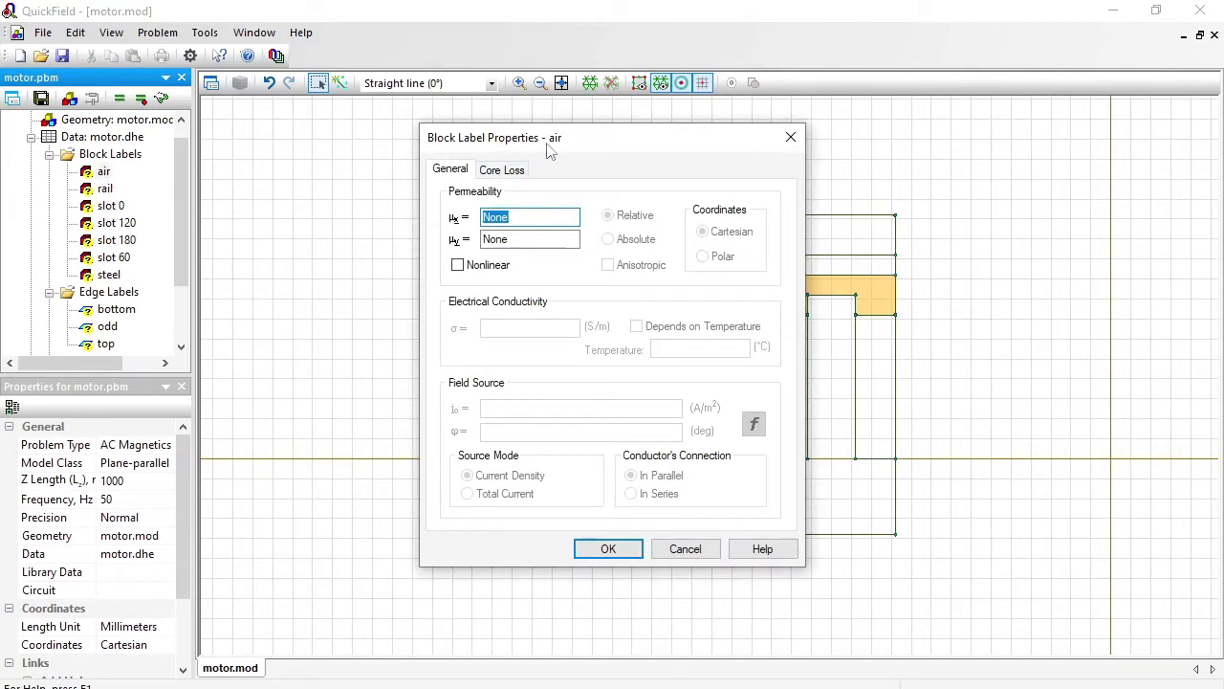
pyautogui.write('1')
pyautogui.press('Return')
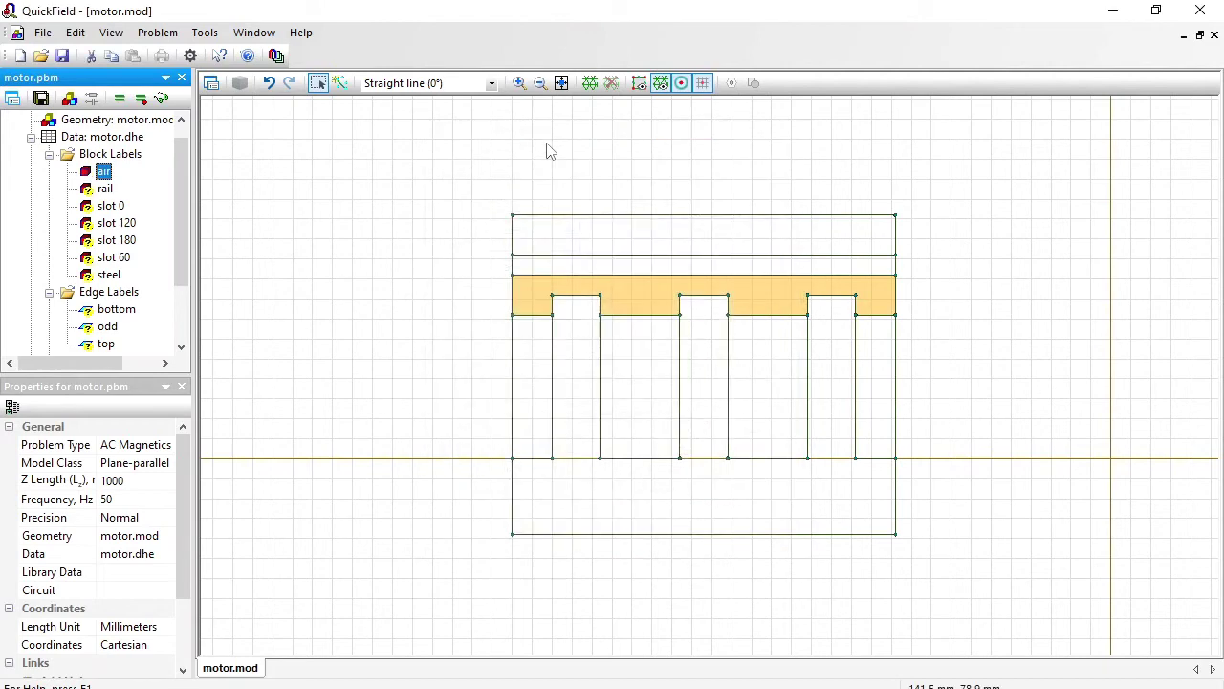
# Step: Give the steel block label relative permeability 1000
pyautogui.doubleClick(103, 274)
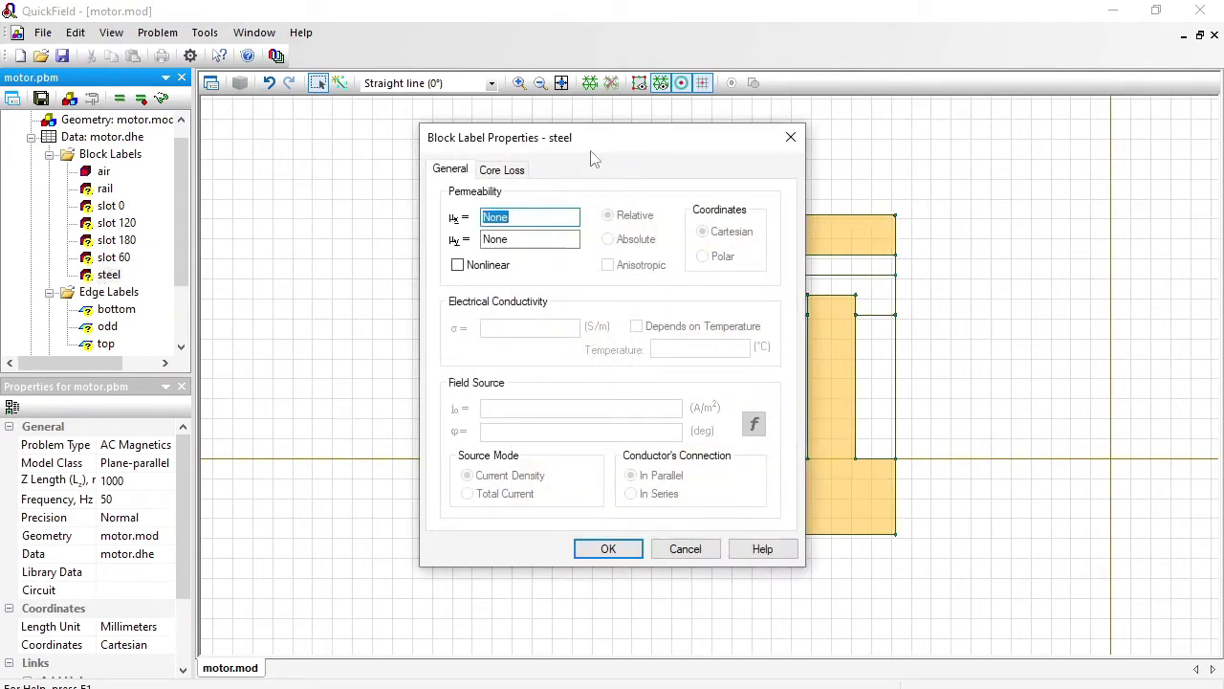
pyautogui.moveTo(593, 156); pyautogui.dragTo(291, 153)
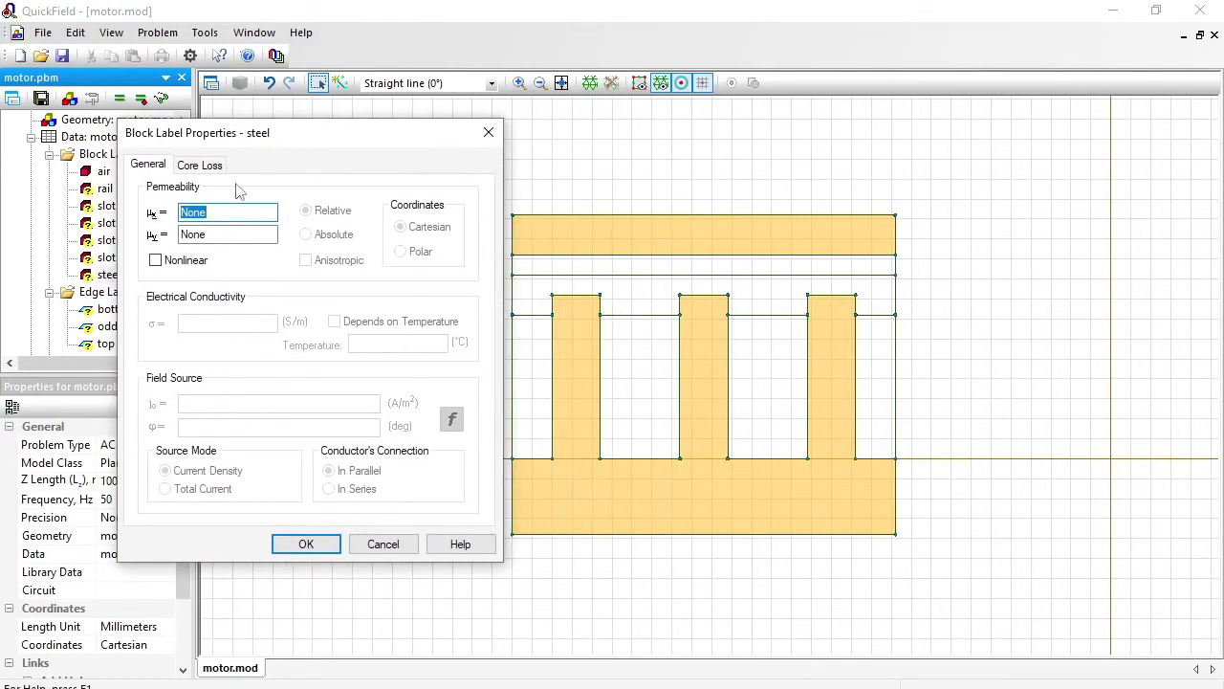
pyautogui.write('1000')
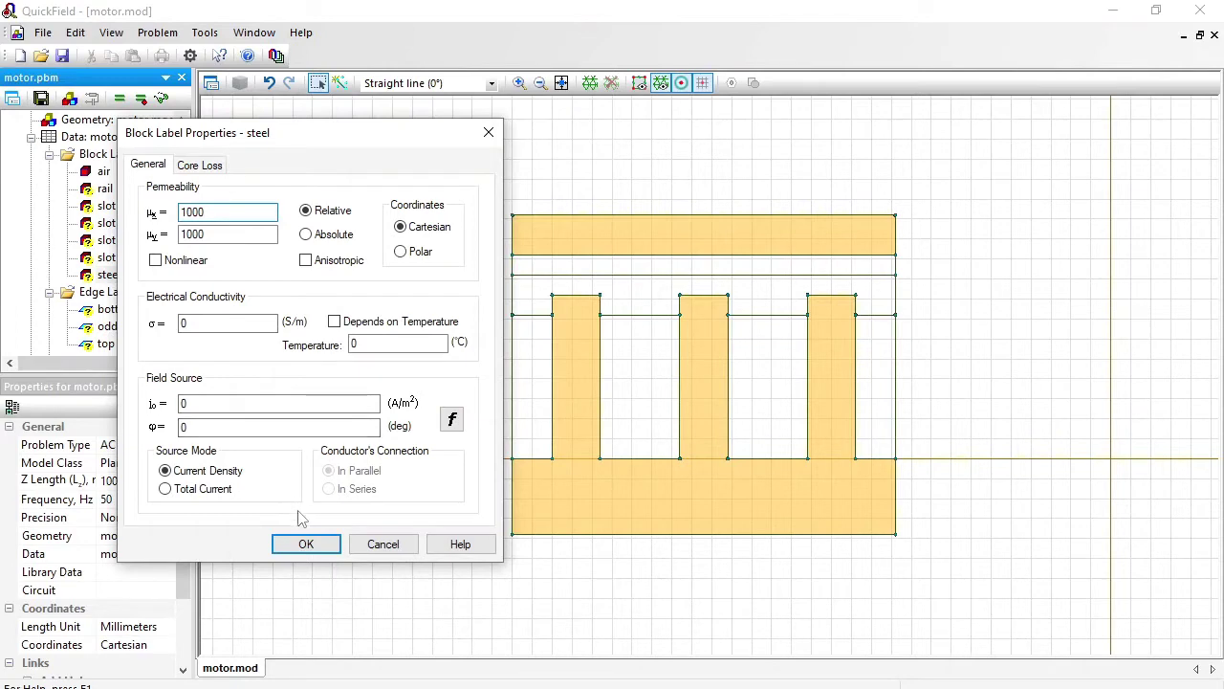
pyautogui.click(305, 543)
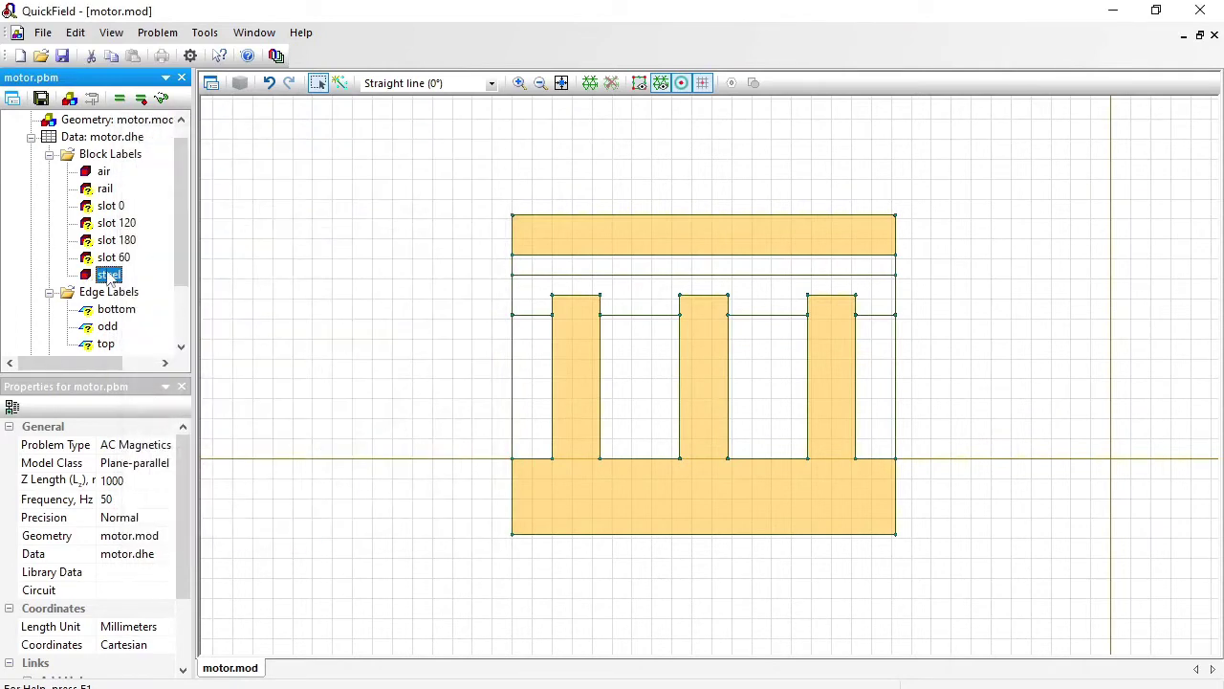
# Step: Set the rail label to μ=1, conductivity 37e6 S/m, and Total Current source mode
pyautogui.doubleClick(99, 190)
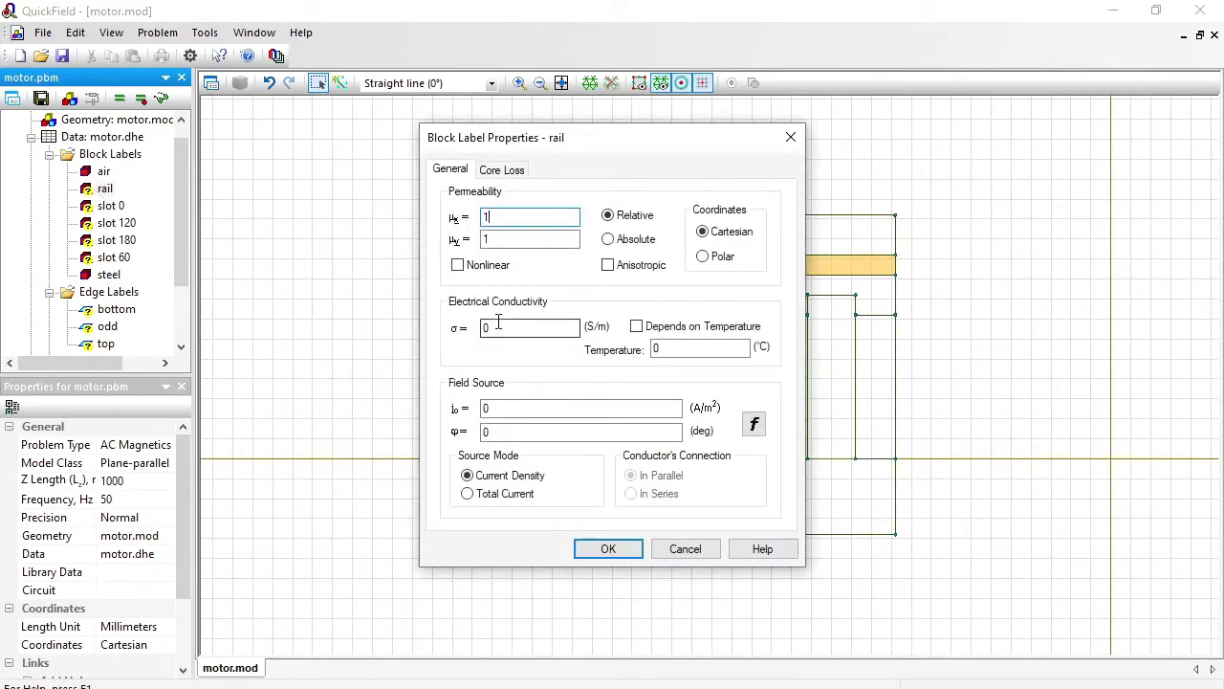
pyautogui.doubleClick(498, 325)
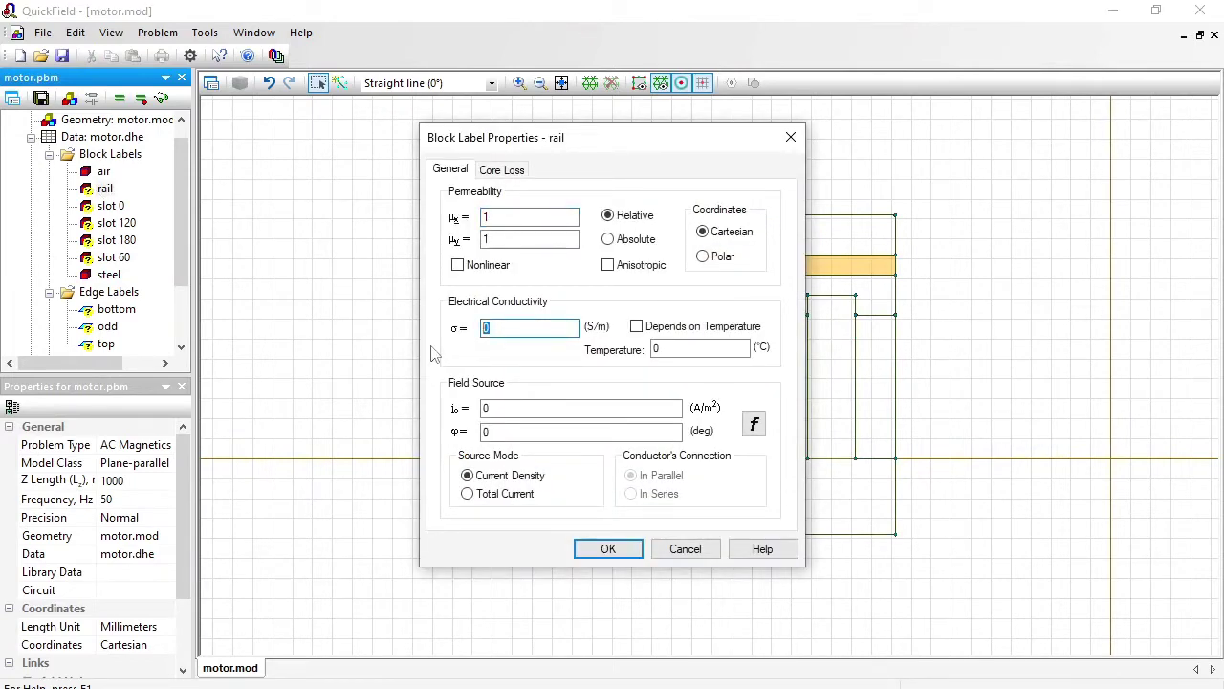
pyautogui.write('37e6')
pyautogui.click(504, 493)
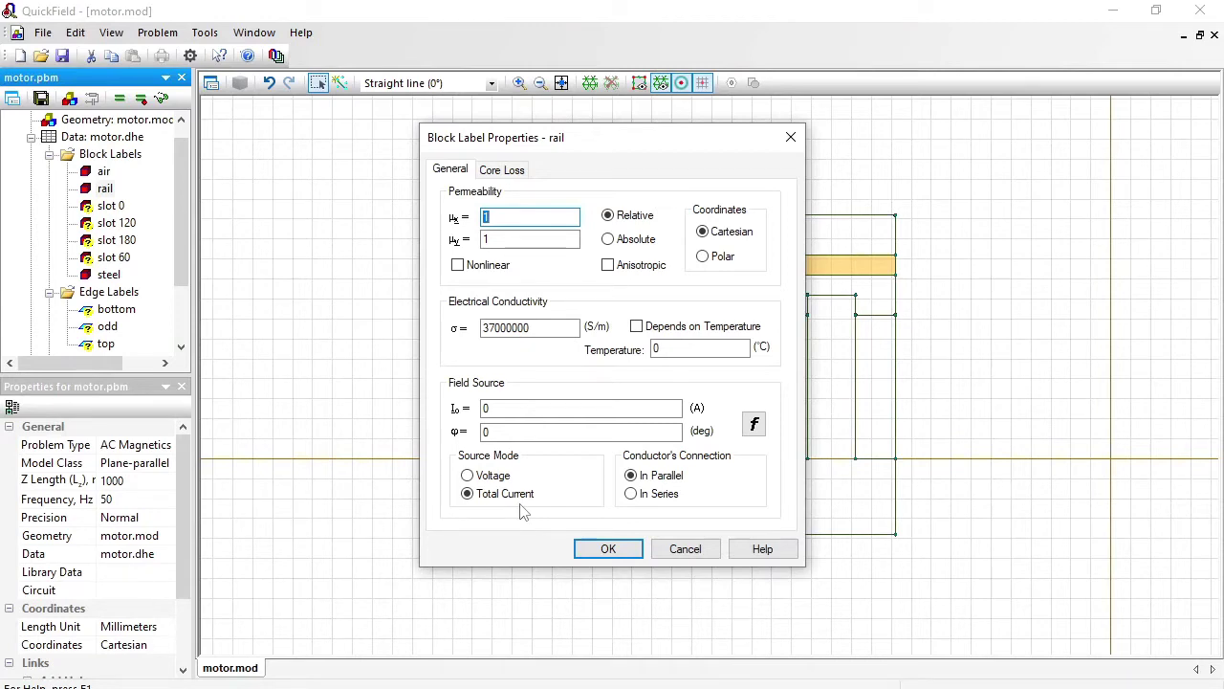
pyautogui.click(605, 550)
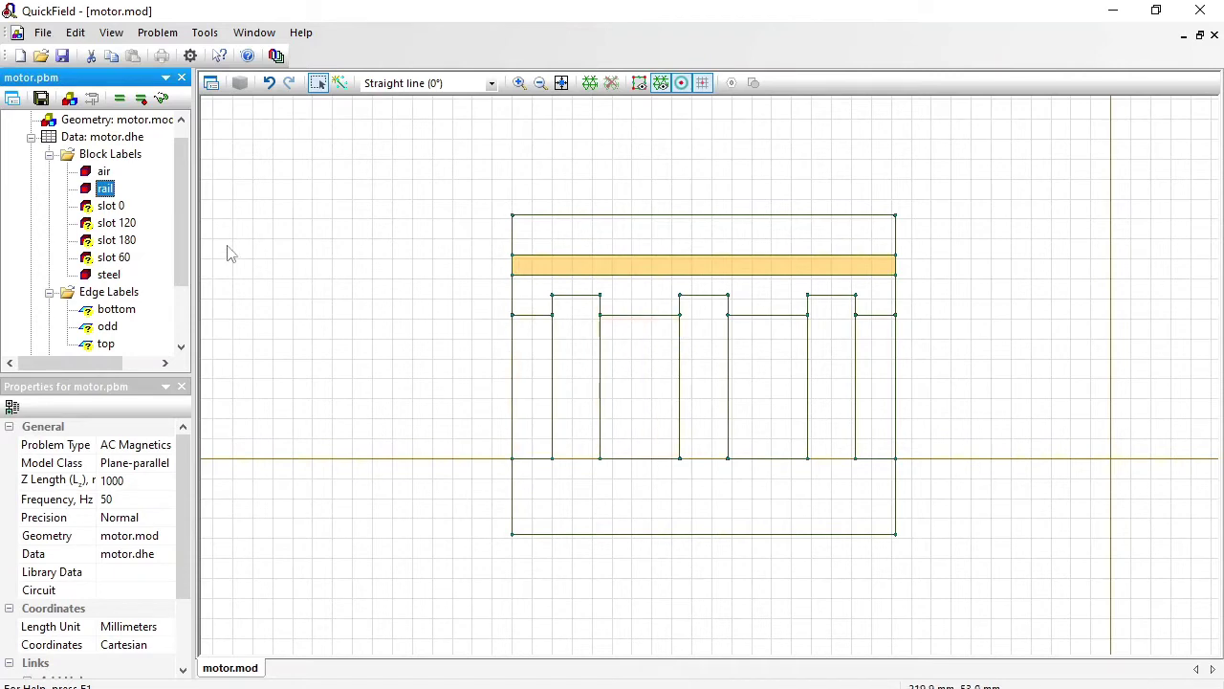
# Step: Enter a first current density of 1844/1 for slot 60 and select its block in the model
pyautogui.doubleClick(102, 258)
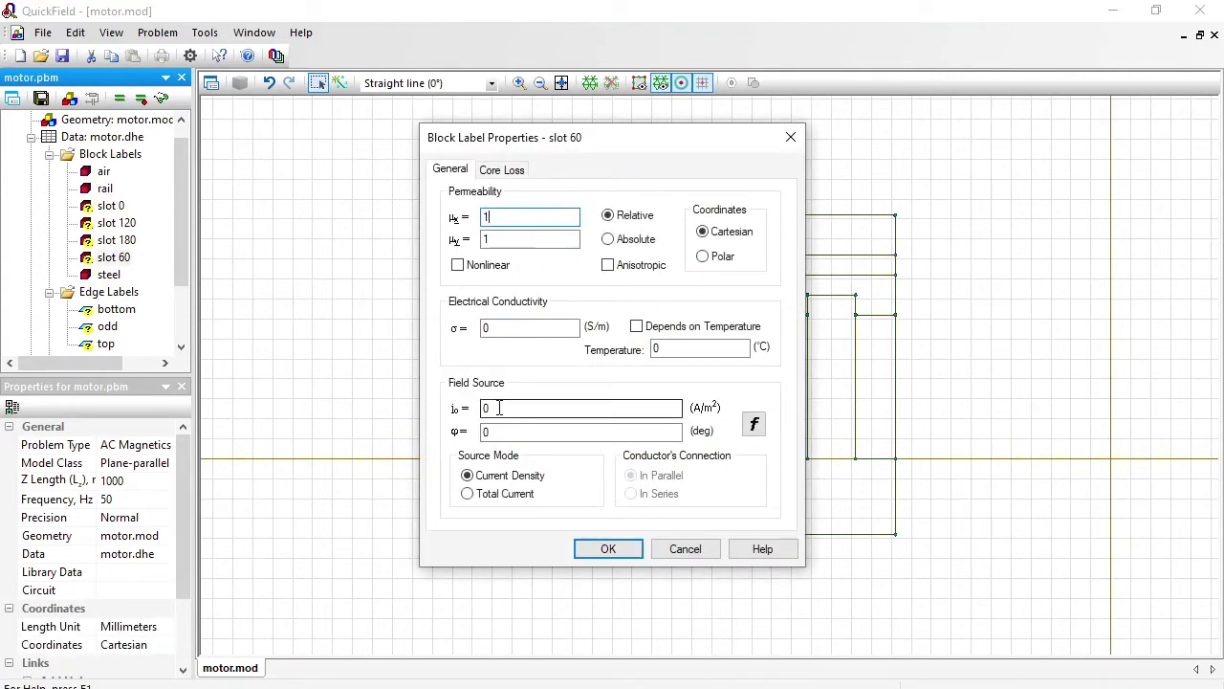
pyautogui.click(499, 407)
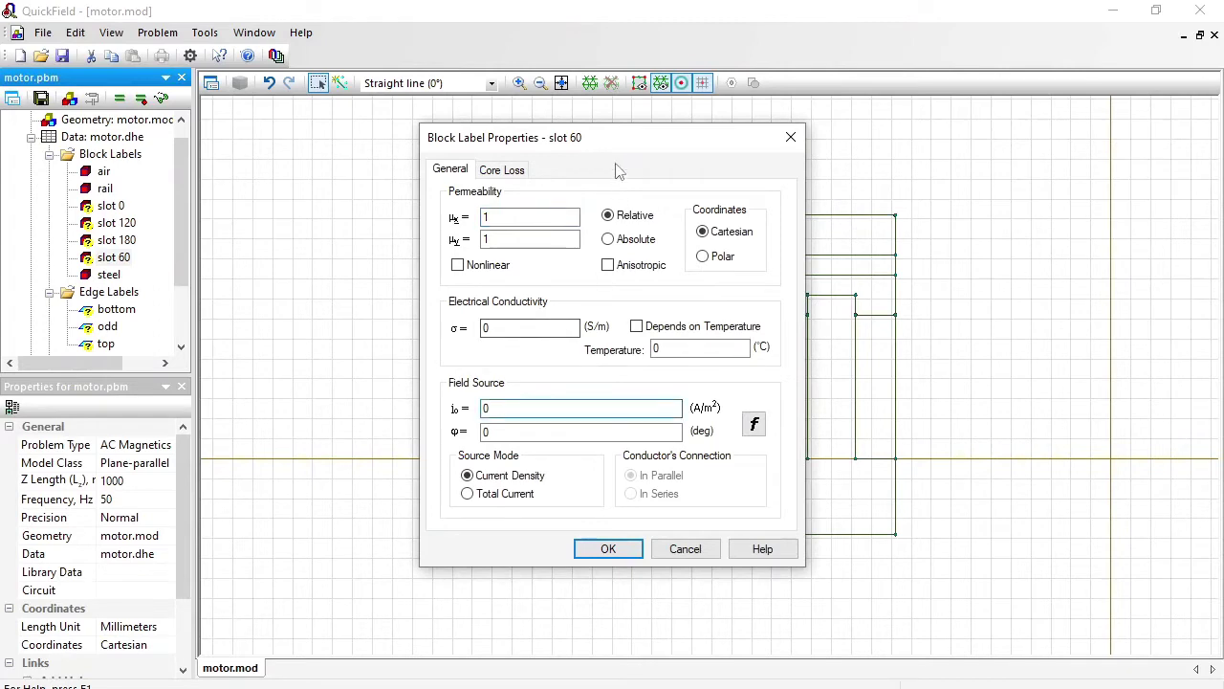
pyautogui.moveTo(612, 138); pyautogui.dragTo(401, 121)
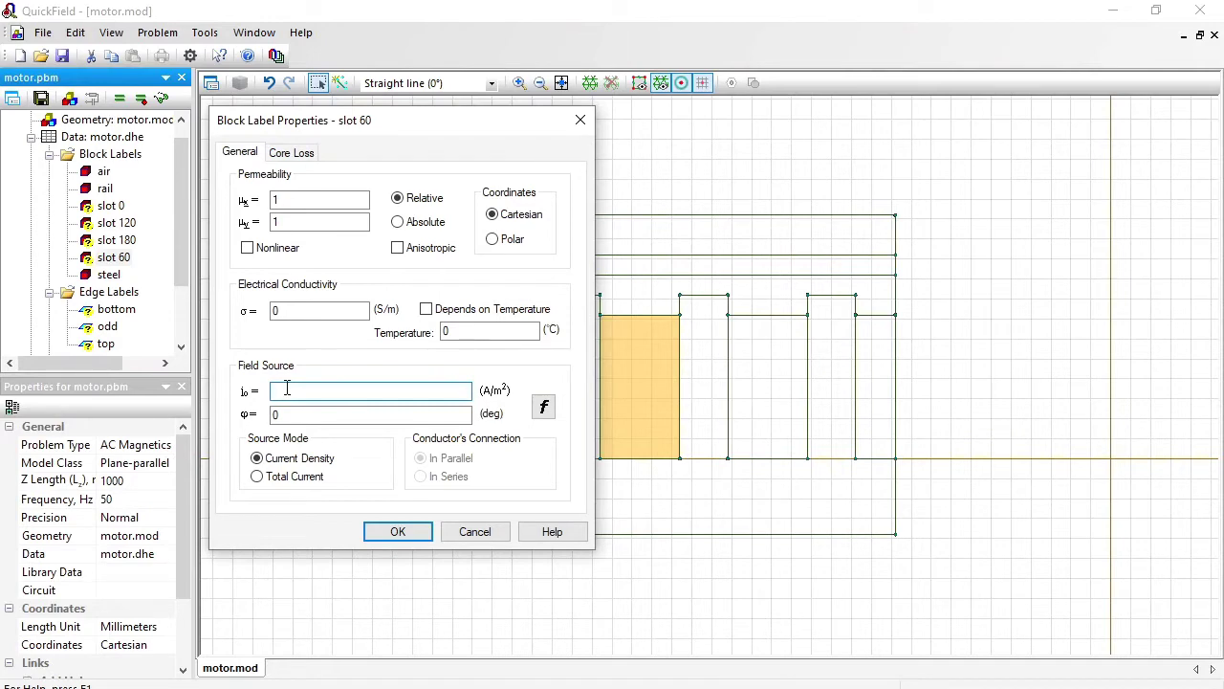
pyautogui.write('1844/1')
pyautogui.click(398, 532)
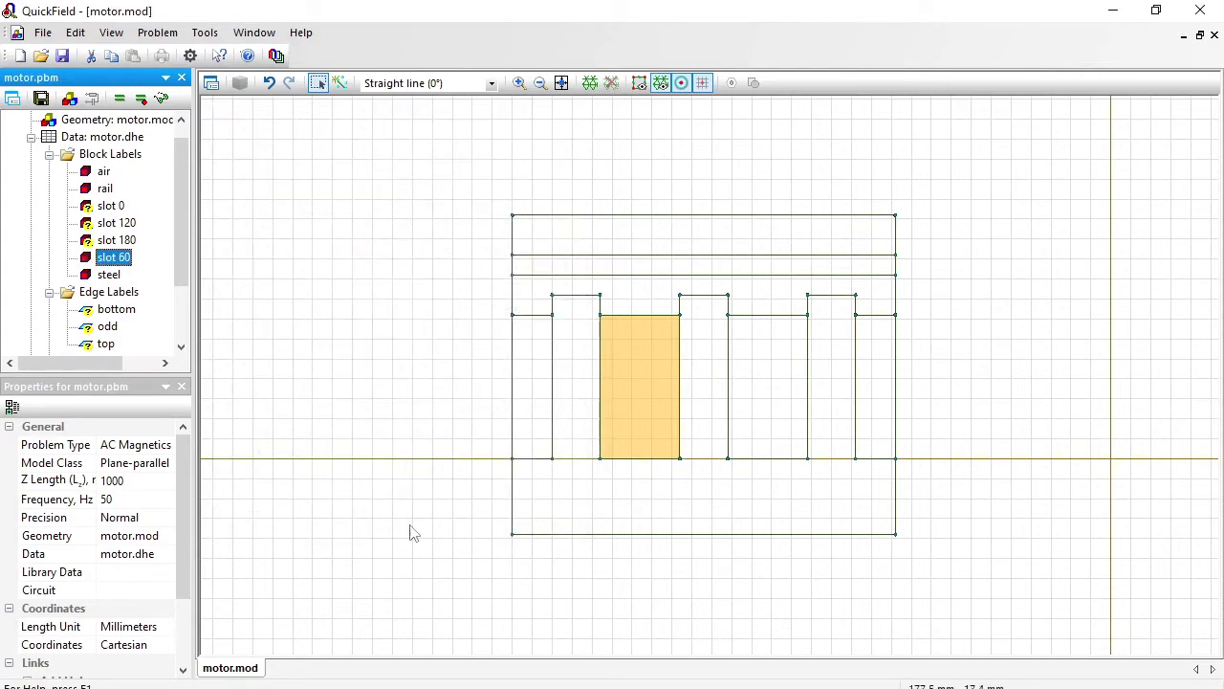
pyautogui.click(629, 403)
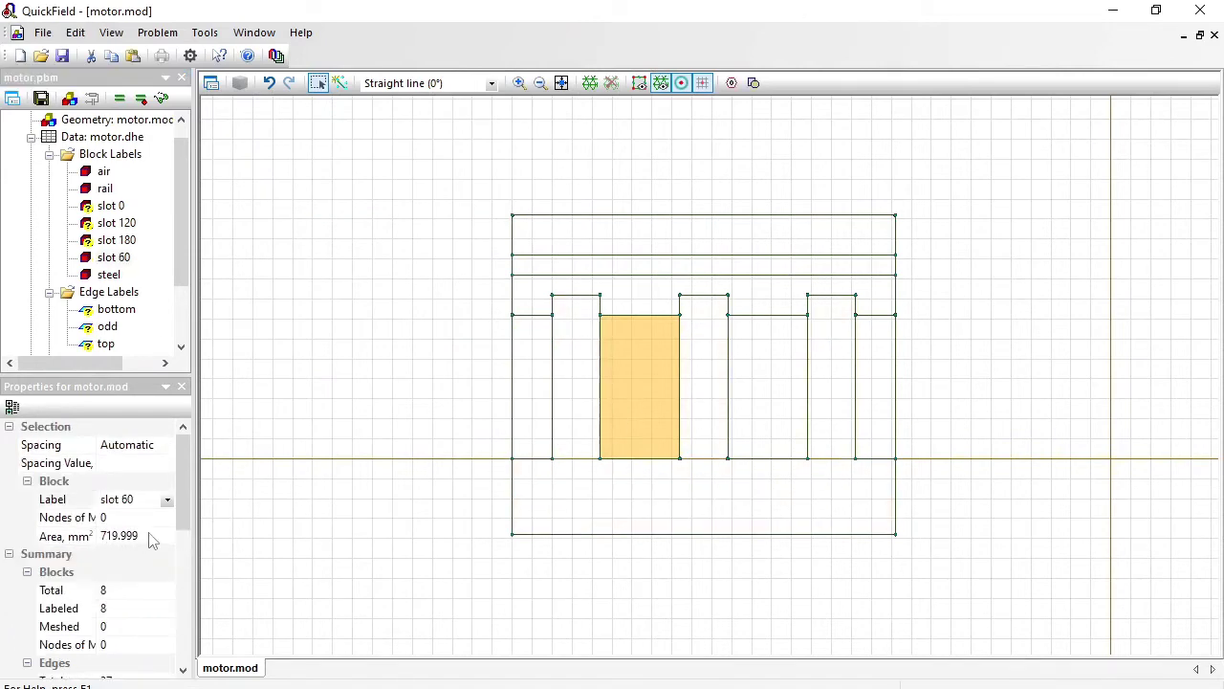
# Step: Change slot 60's current density to 1844/720e-6 * sqrt(2) at phase 60°
pyautogui.doubleClick(125, 261)
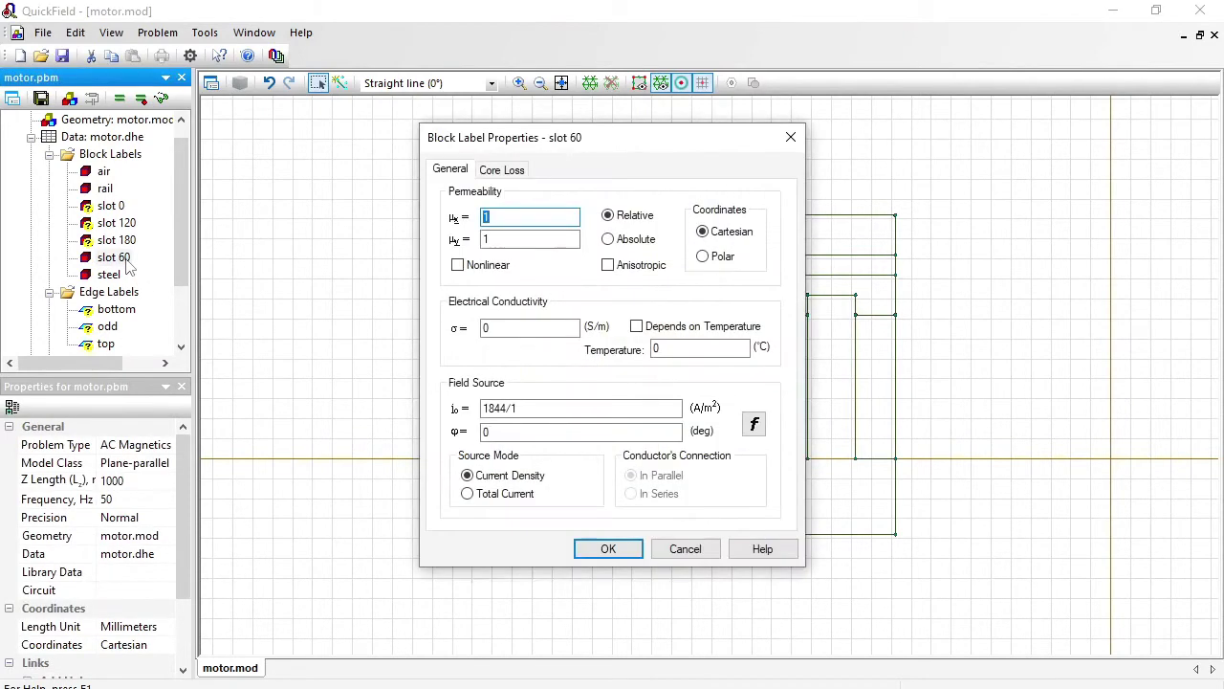
pyautogui.click(570, 408)
pyautogui.press('BackSpace')
pyautogui.write('720e-6 * sqrt(2')
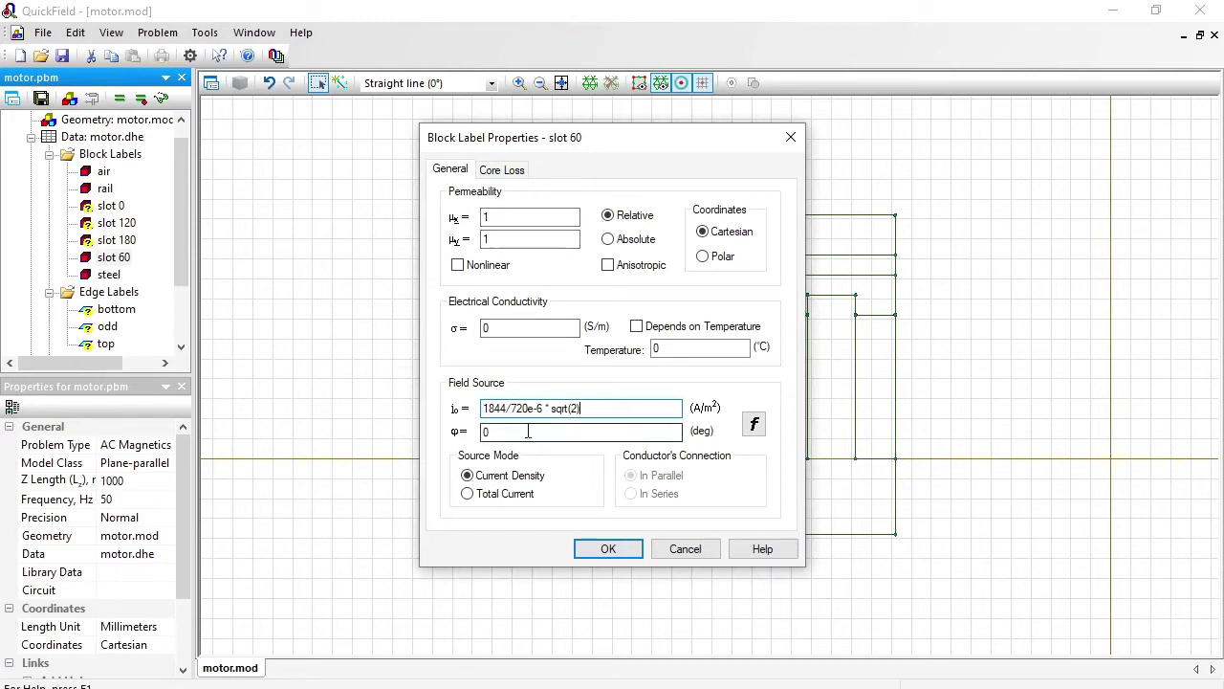
pyautogui.press('Tab')
pyautogui.write('60')
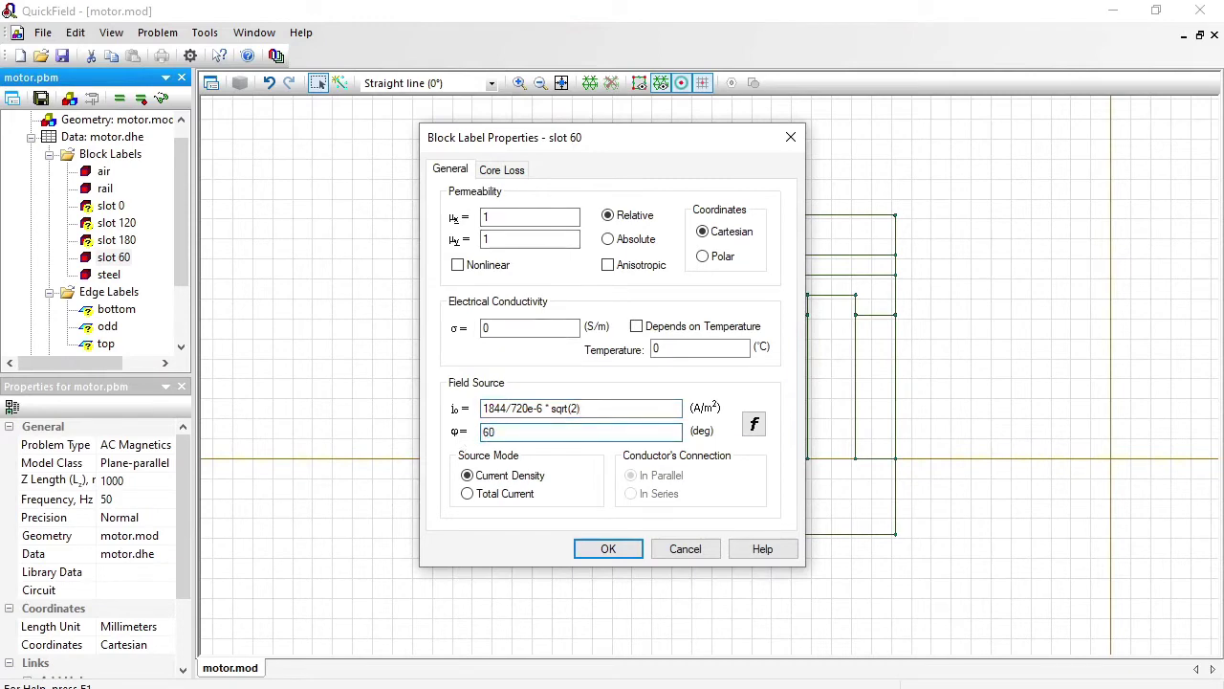
pyautogui.moveTo(637, 407); pyautogui.dragTo(451, 404)
pyautogui.hotkey('ctrl', 'c')
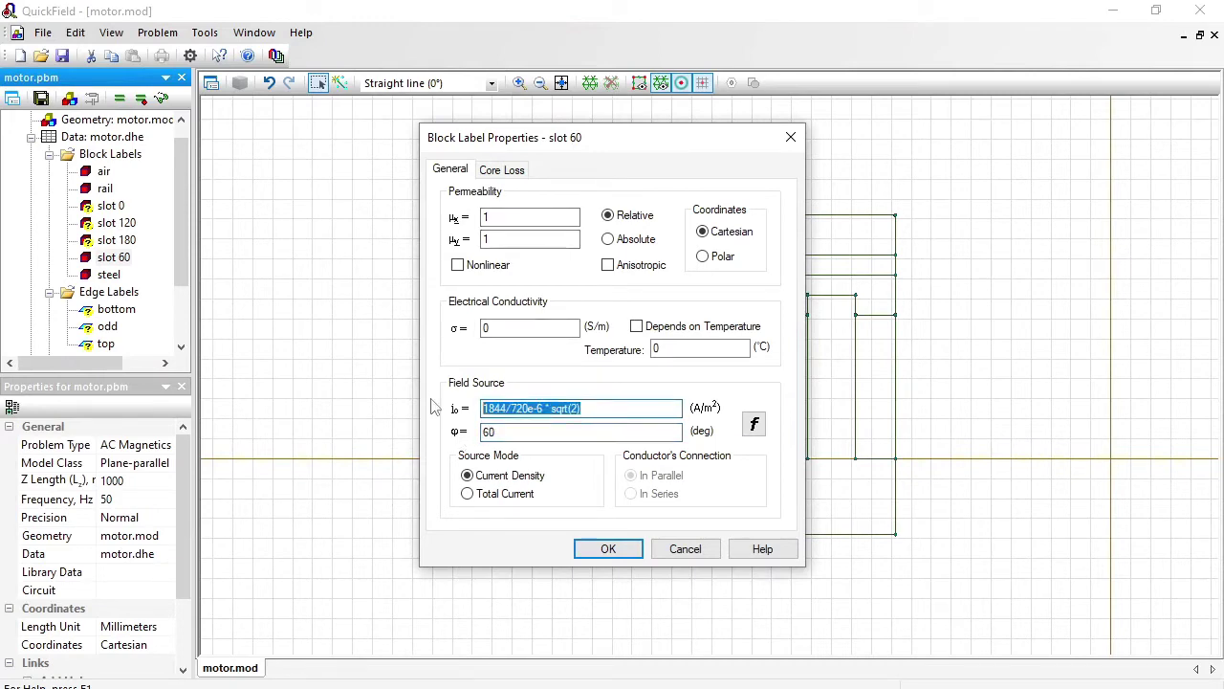
pyautogui.click(606, 547)
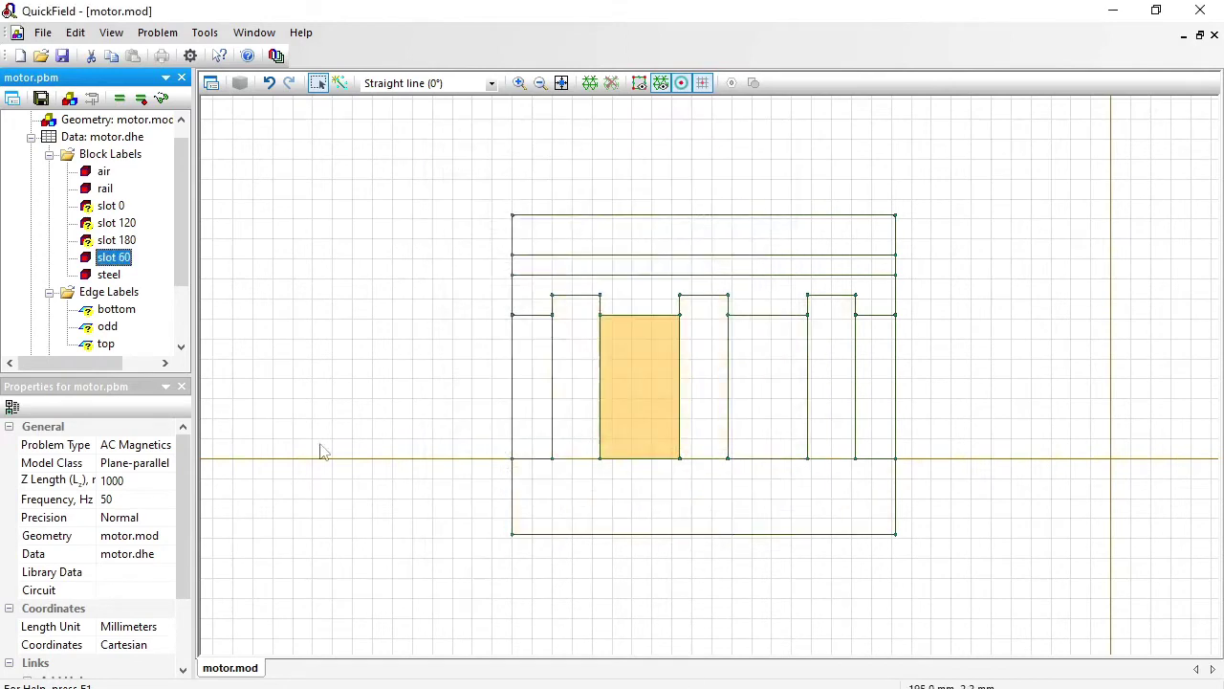
# Step: Paste the current density expression into the slot 0 block label
pyautogui.click(107, 210)
pyautogui.doubleClick(106, 210)
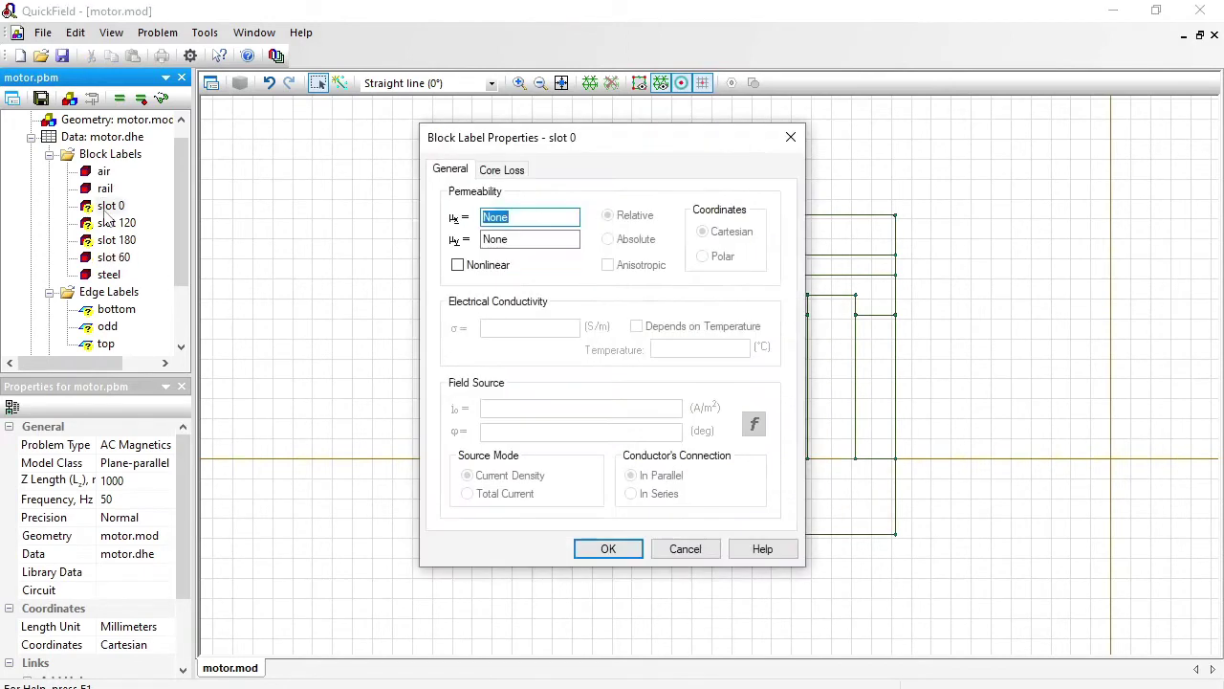
pyautogui.write('1')
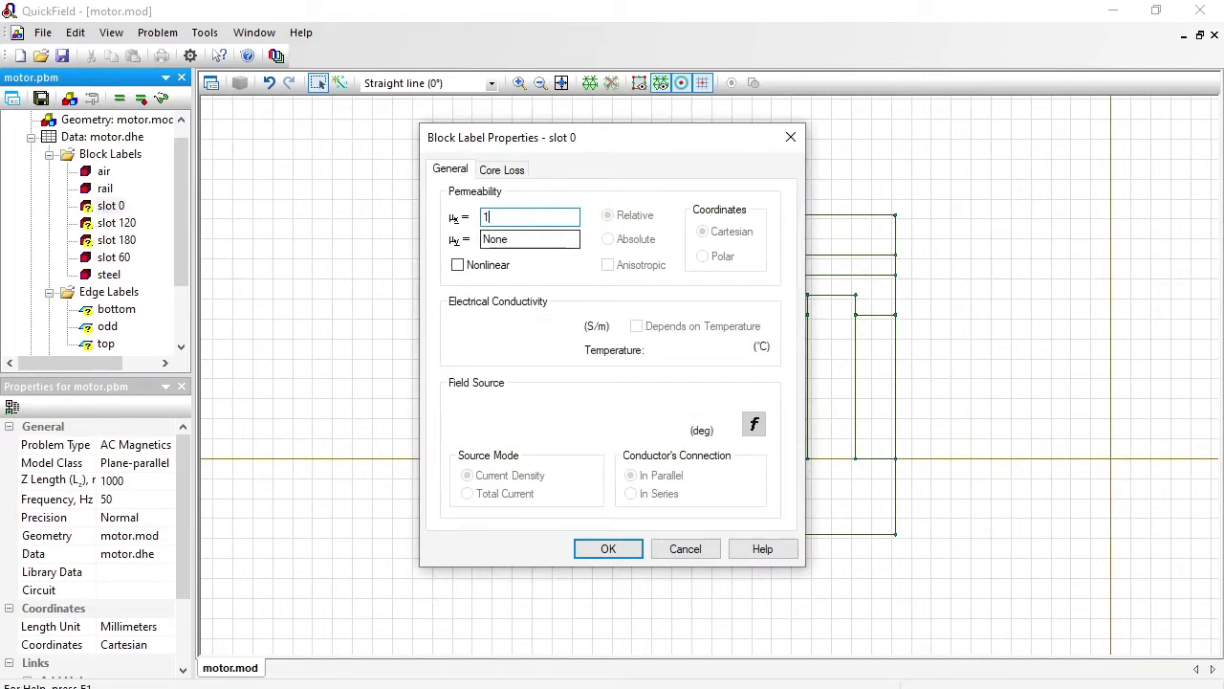
pyautogui.doubleClick(487, 408)
pyautogui.hotkey('ctrl', 'v')
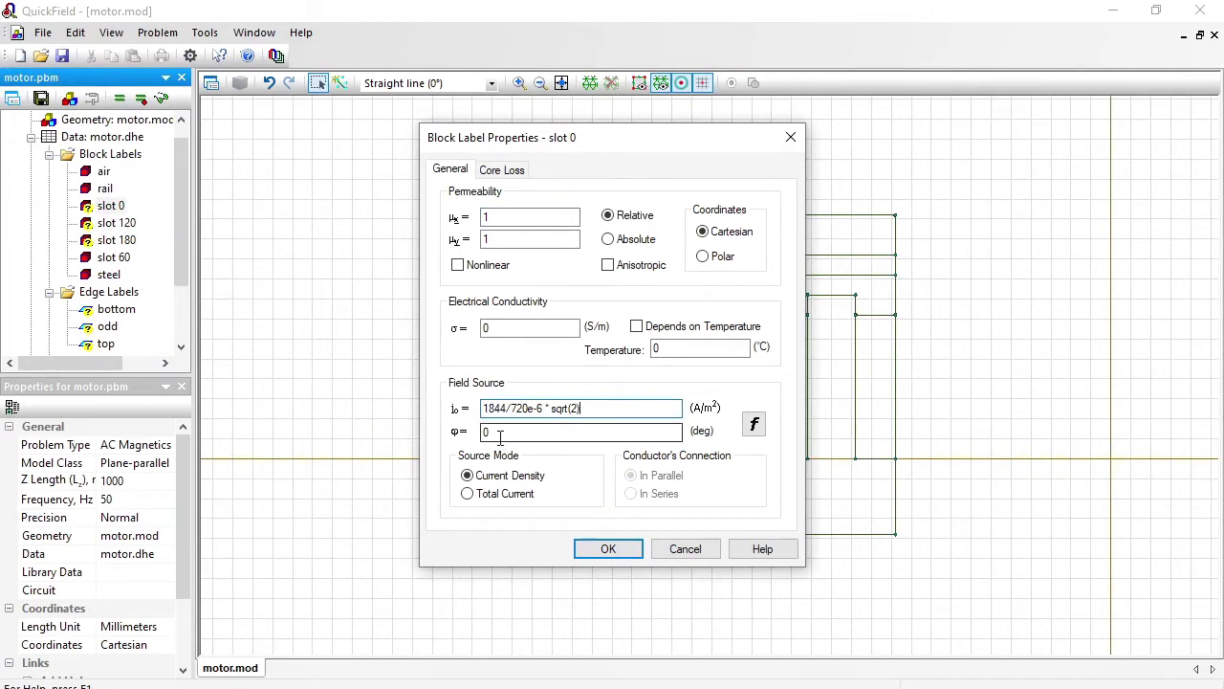
pyautogui.click(600, 546)
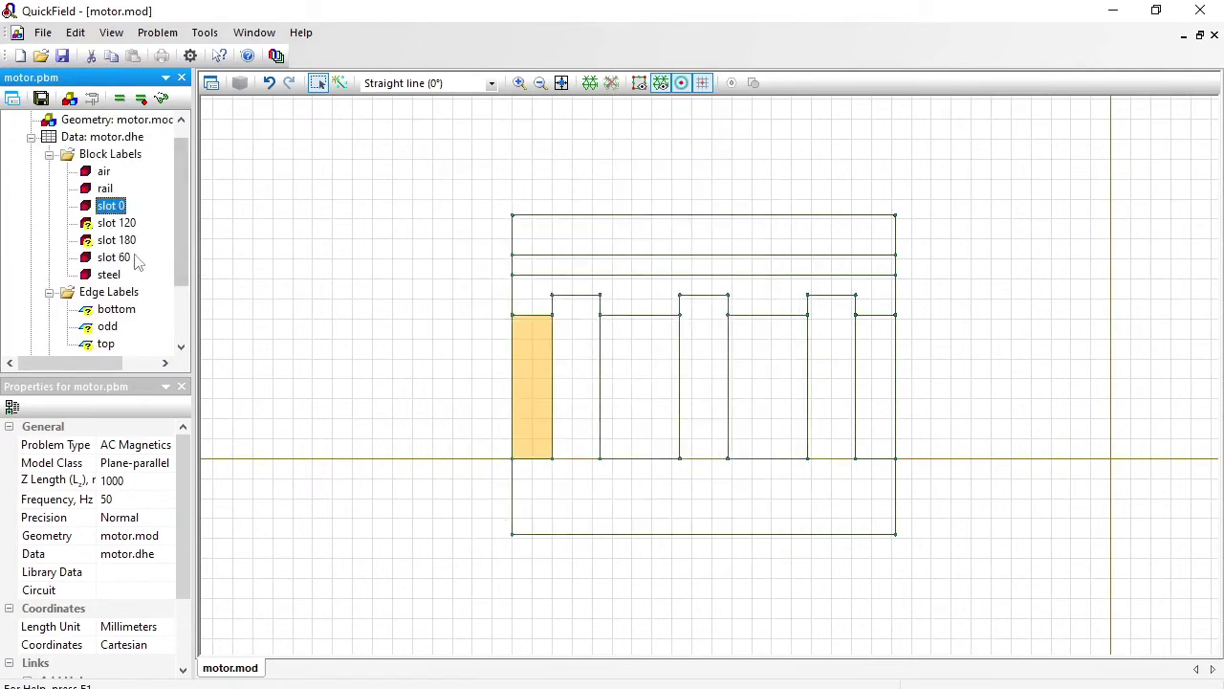
# Step: Give slot 120 the current density 1844/720e-6 * sqrt(2) at phase 120°
pyautogui.click(115, 224)
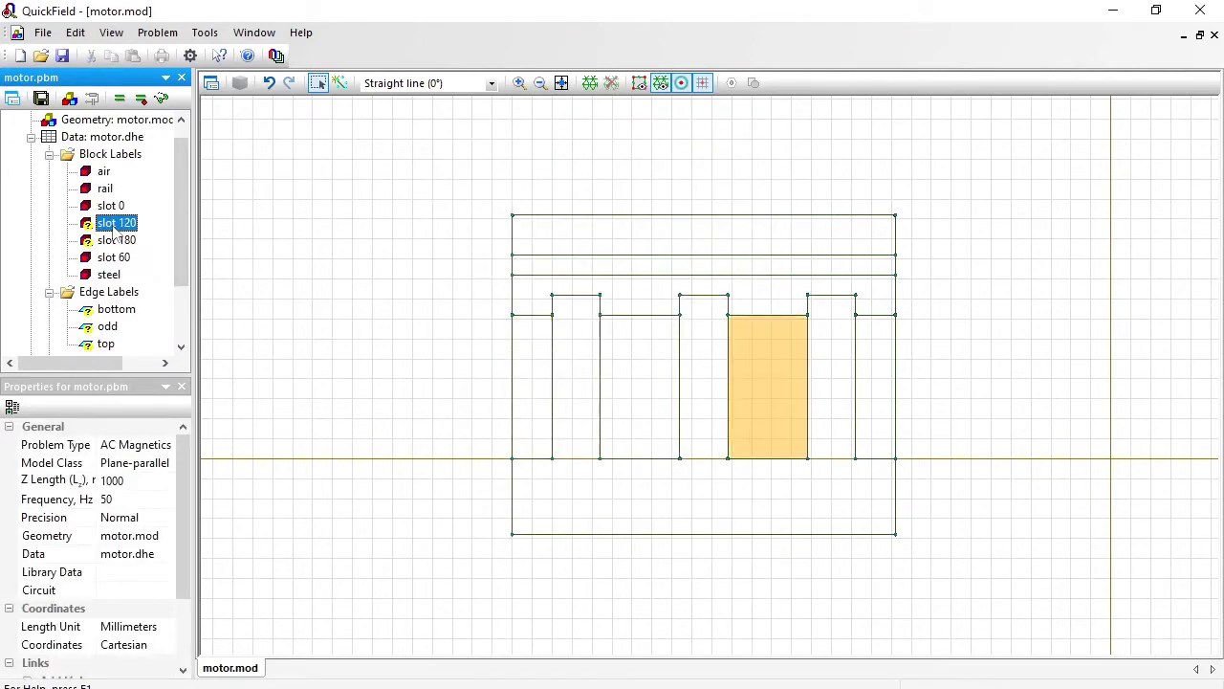
pyautogui.doubleClick(115, 224)
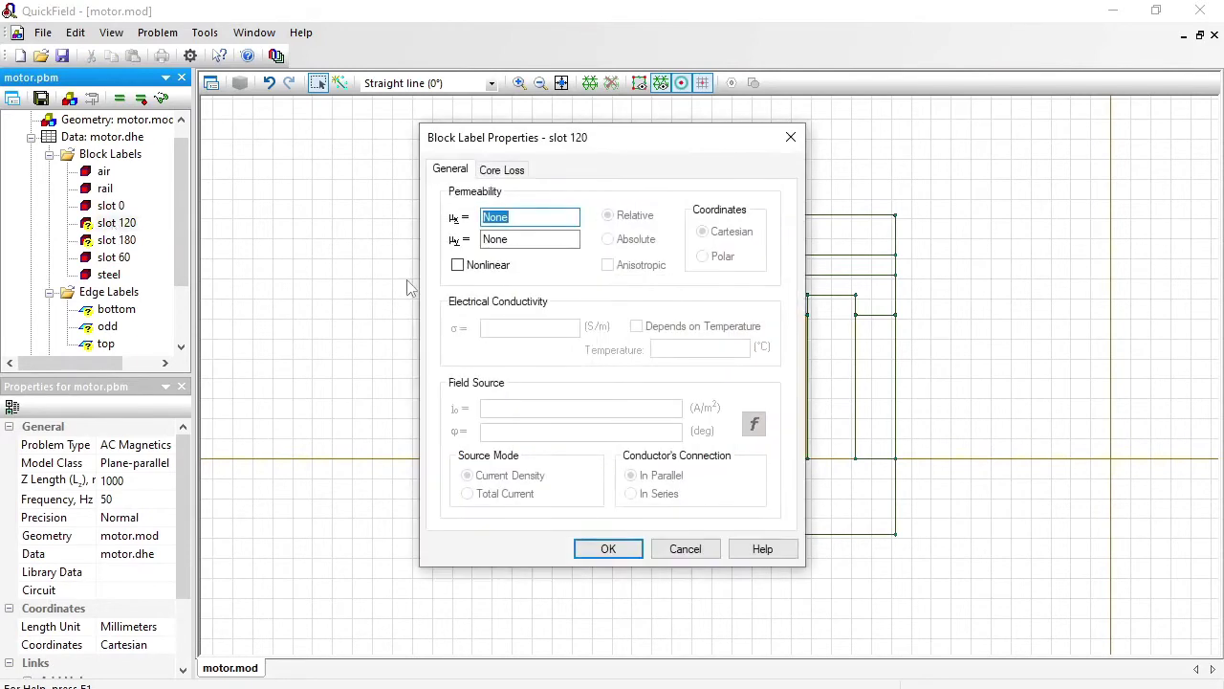
pyautogui.write('1')
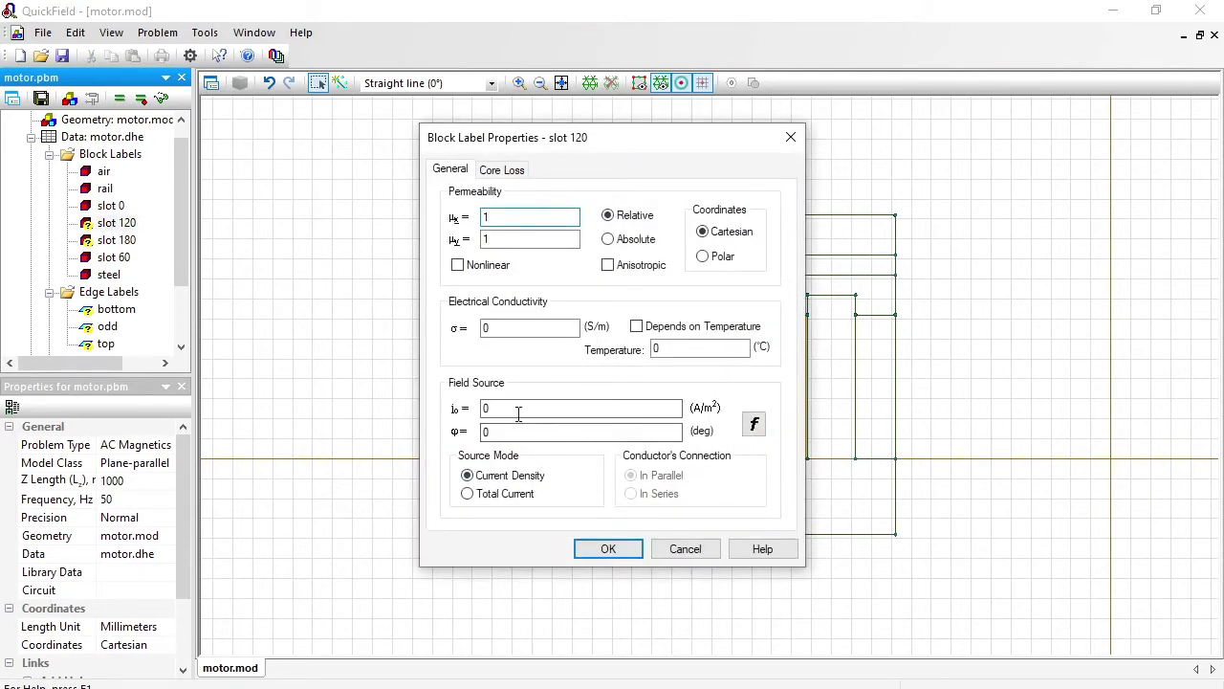
pyautogui.doubleClick(519, 414)
pyautogui.hotkey('ctrl', 'v')
pyautogui.click(507, 436)
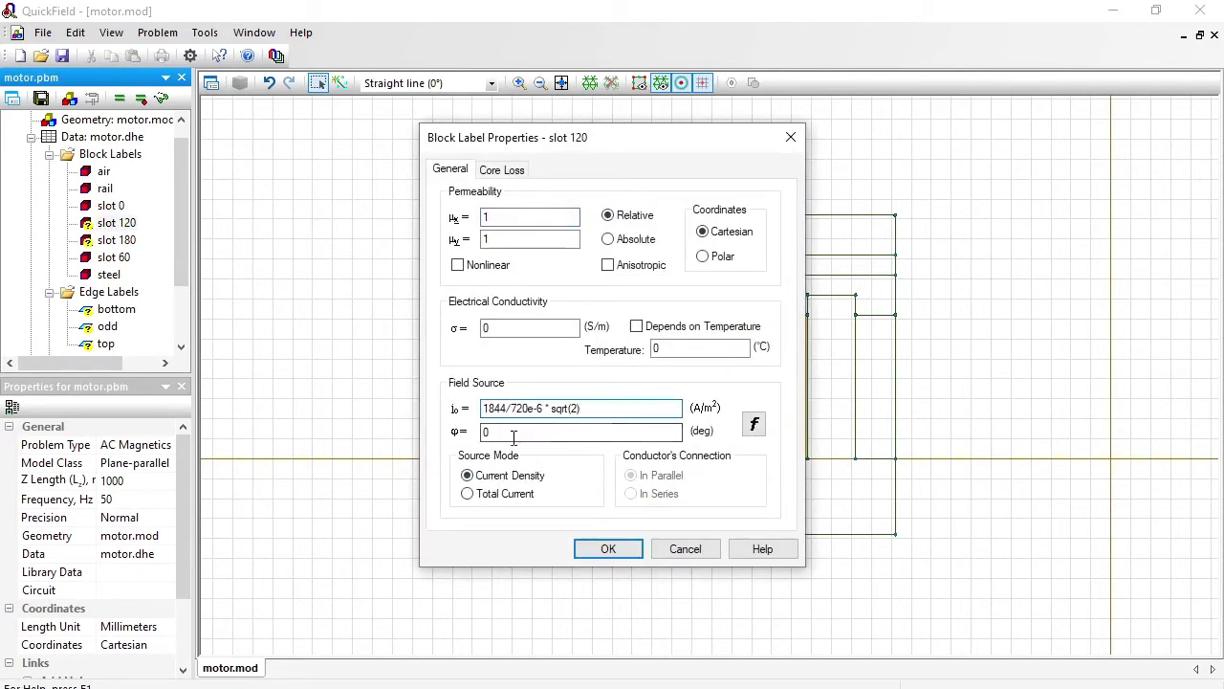
pyautogui.doubleClick(507, 436)
pyautogui.write('120')
pyautogui.press('Return')
# Step: Give slot 180 the current density 1844/720e-6 * sqrt(2) at phase 180°
pyautogui.click(92, 242)
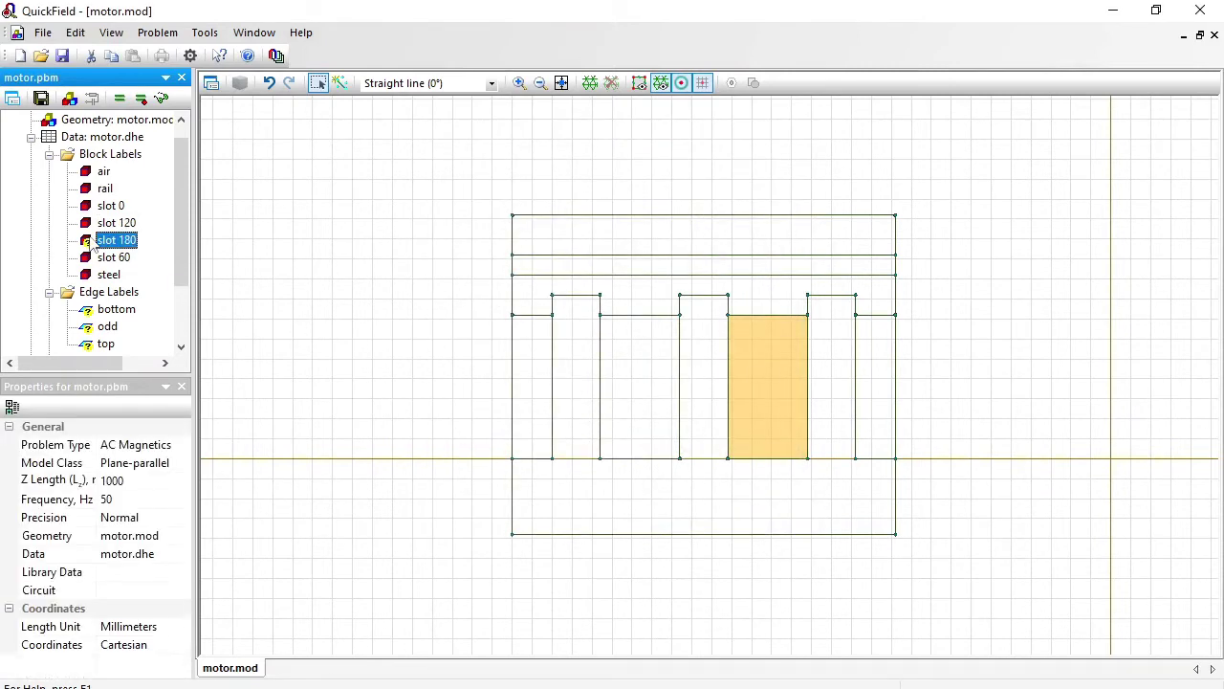
pyautogui.doubleClick(92, 242)
pyautogui.write('1')
pyautogui.doubleClick(485, 408)
pyautogui.hotkey('ctrl', 'v')
pyautogui.press('Tab')
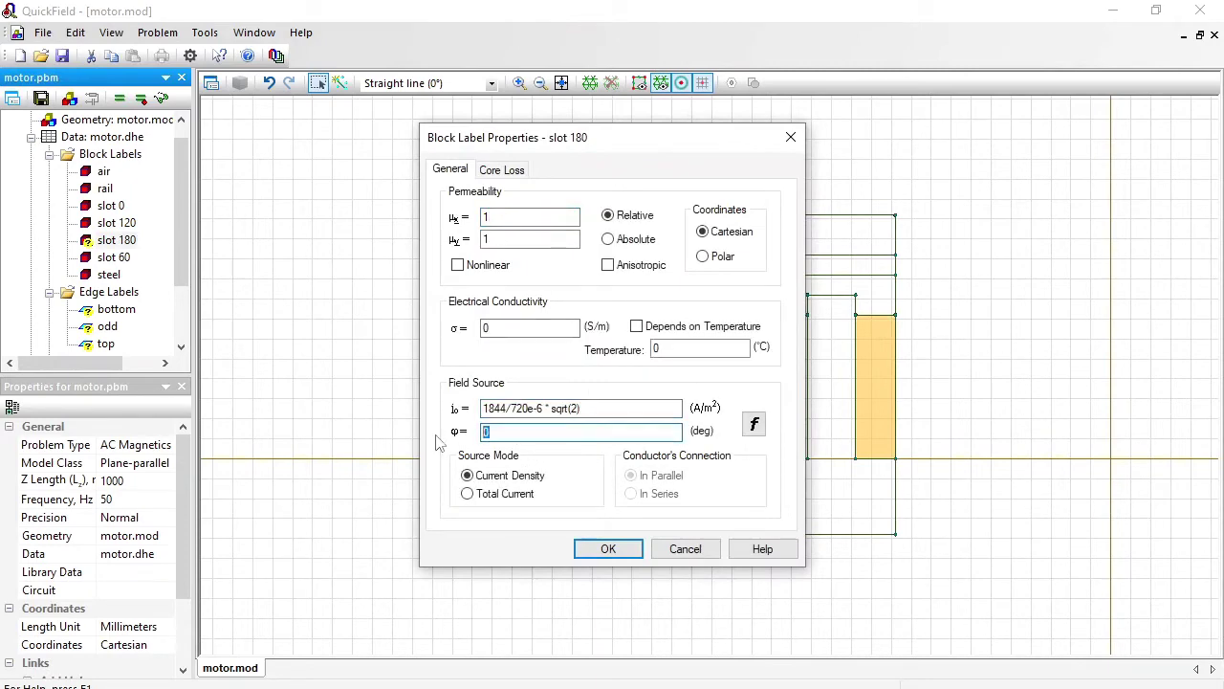
pyautogui.write('180')
pyautogui.click(607, 549)
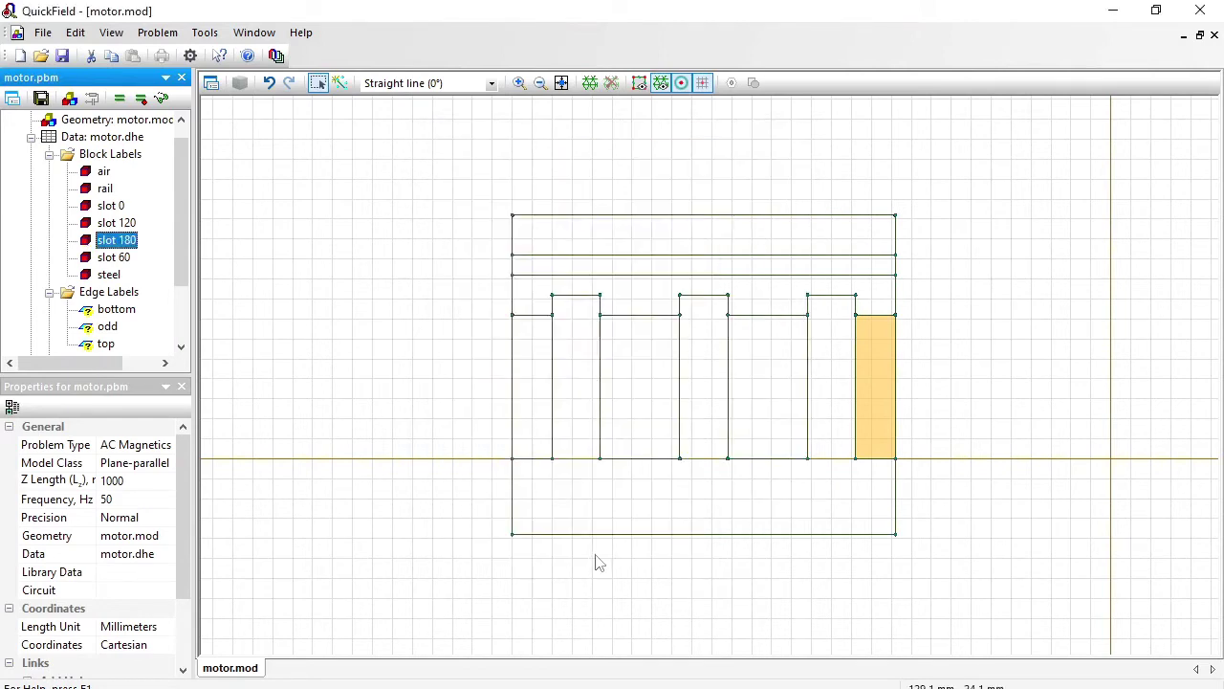
# Step: Make the 'odd' side edge label an odd periodic boundary
pyautogui.click(110, 333)
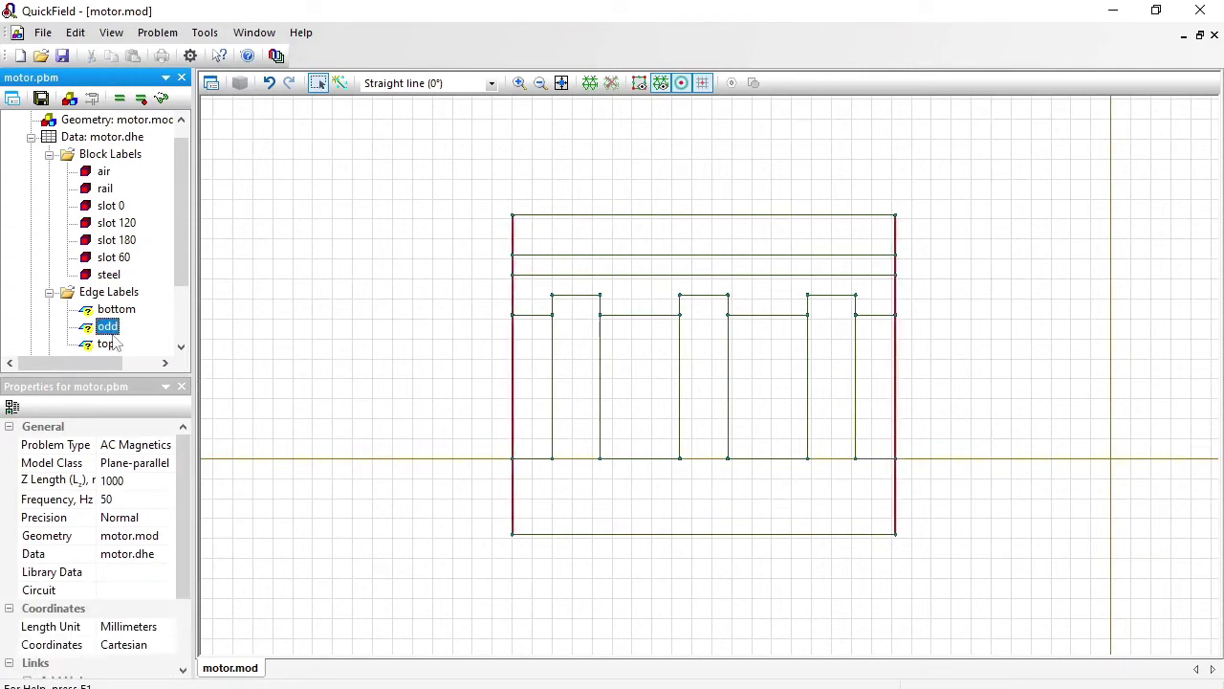
pyautogui.doubleClick(110, 335)
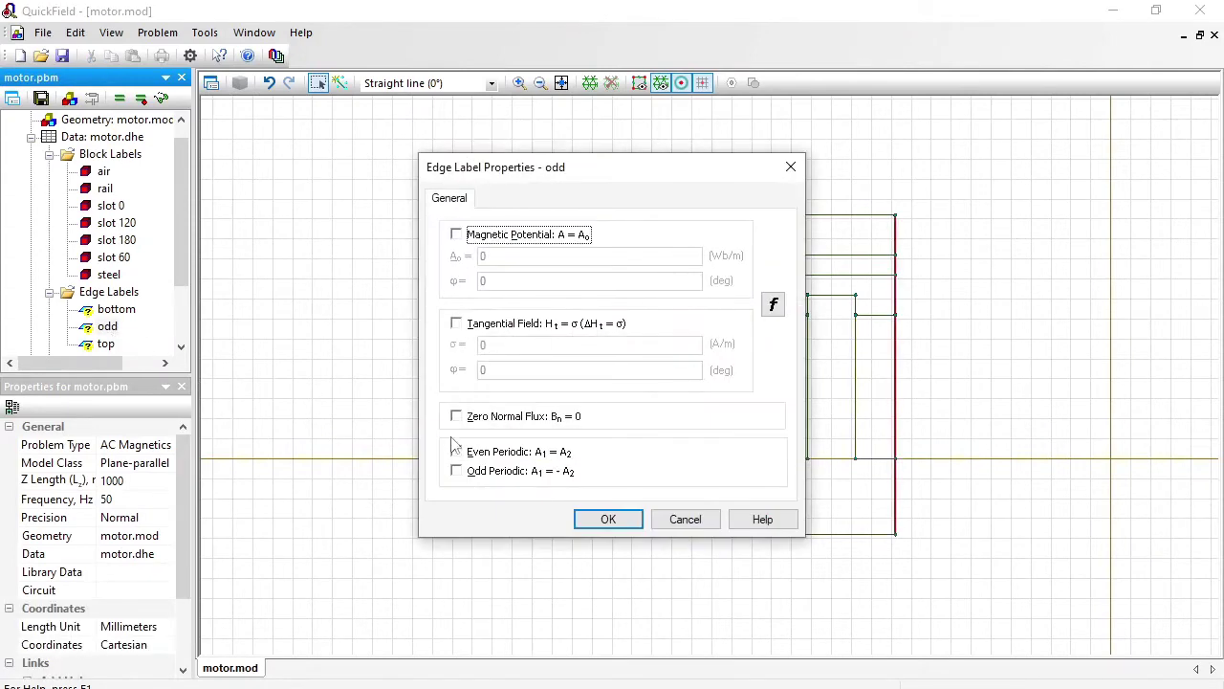
pyautogui.click(469, 474)
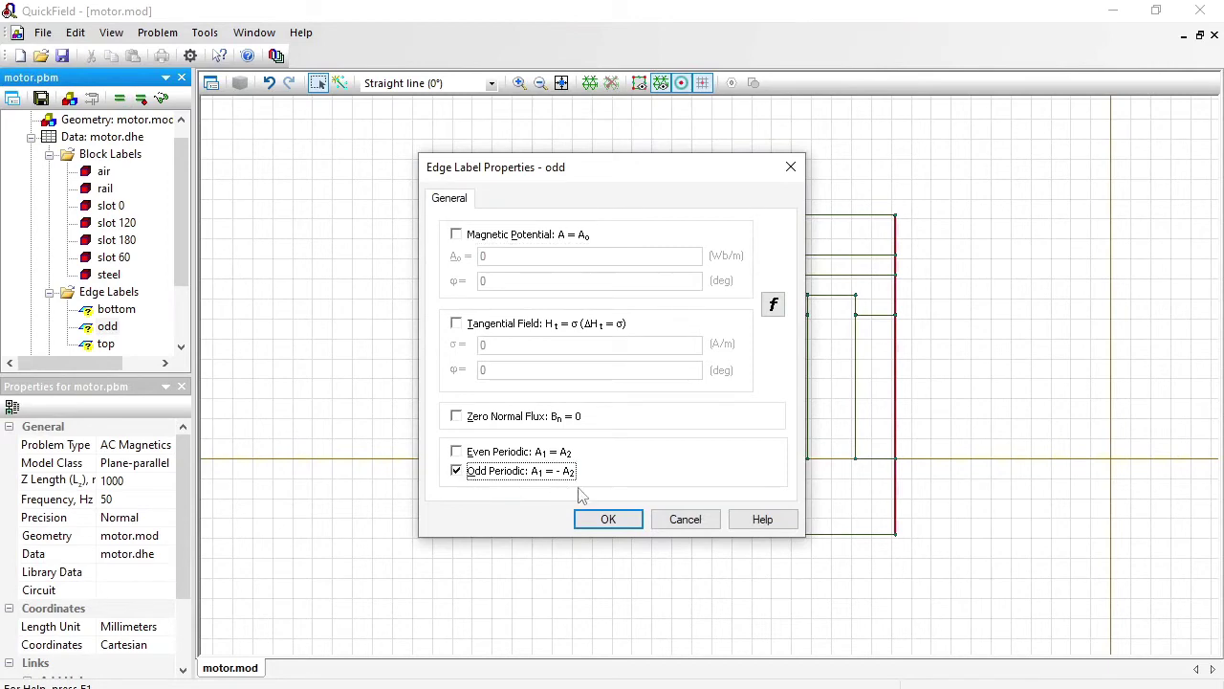
pyautogui.click(609, 520)
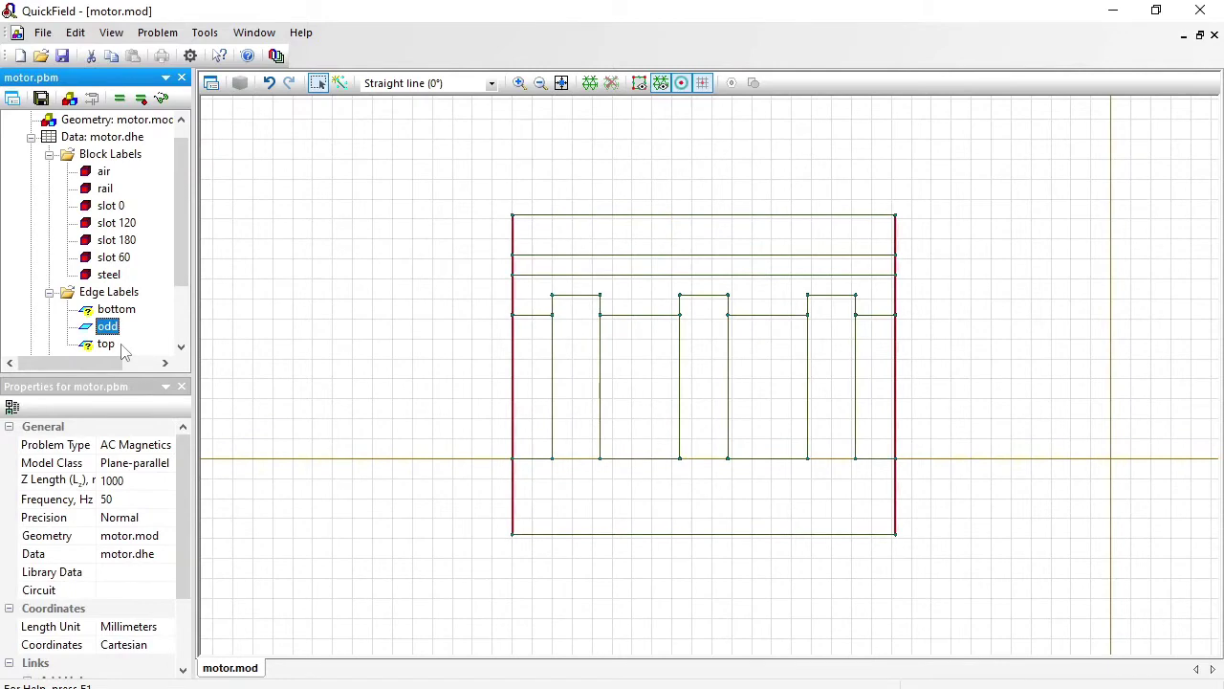
# Step: Fix magnetic potential A0 = 0 on the bottom and top edge labels
pyautogui.click(101, 312)
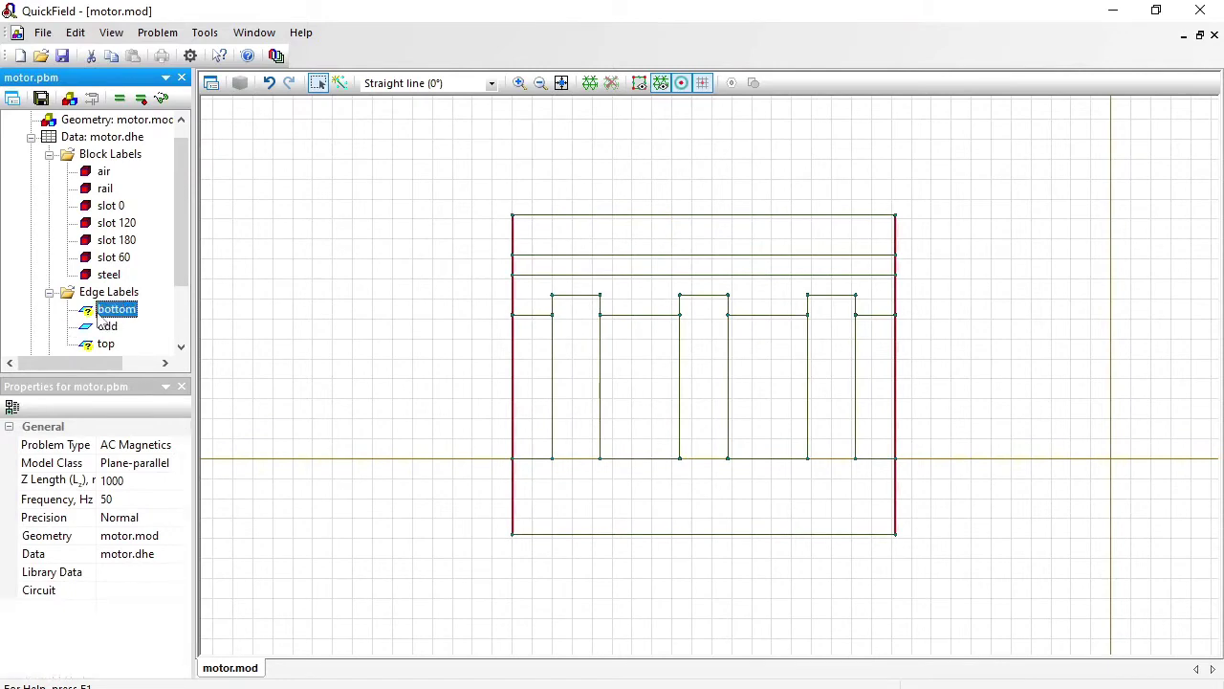
pyautogui.doubleClick(101, 320)
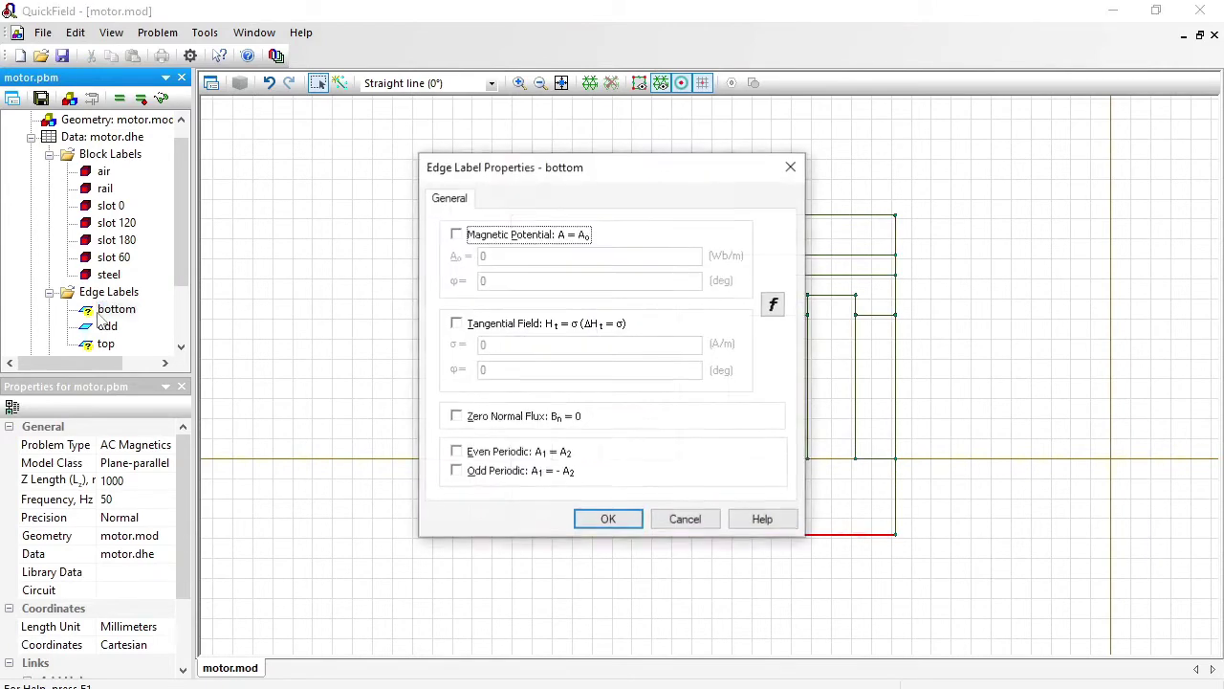
pyautogui.click(489, 234)
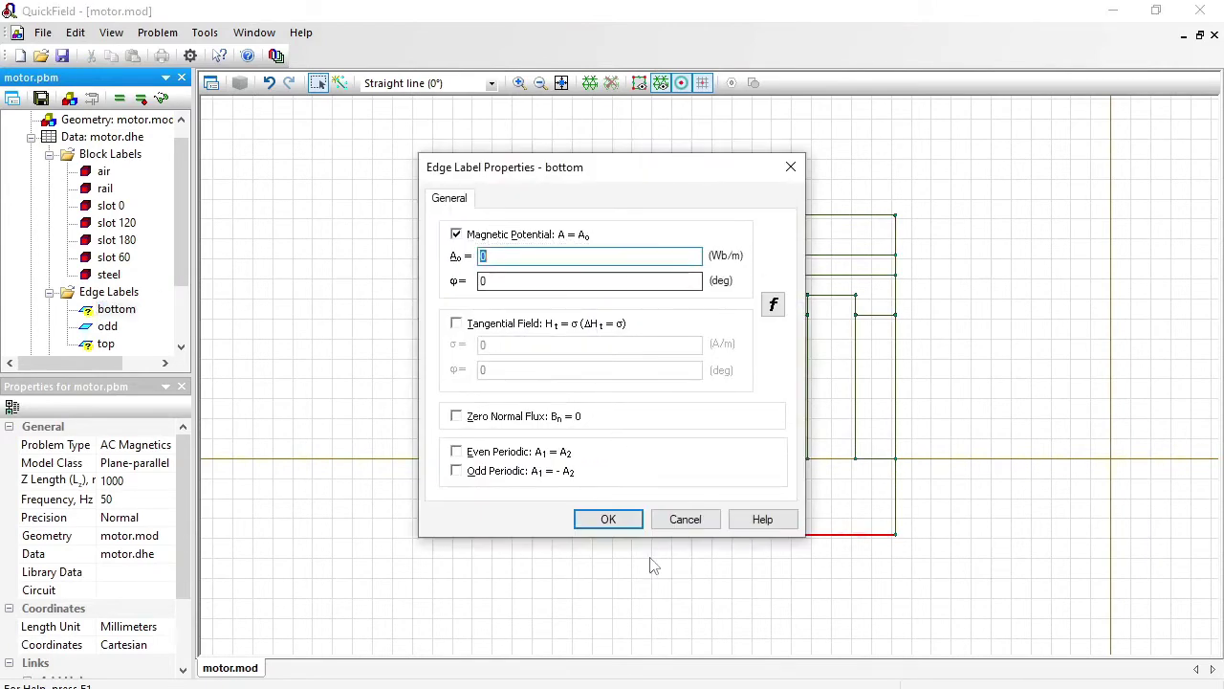
pyautogui.click(622, 520)
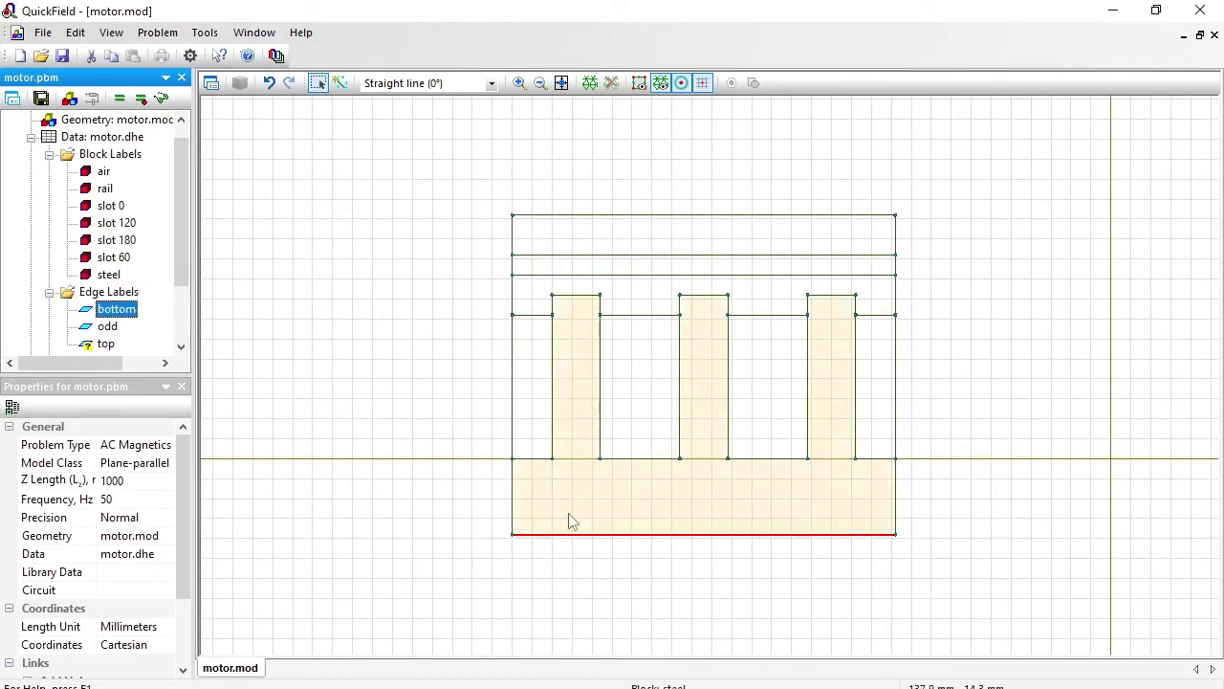
pyautogui.doubleClick(102, 347)
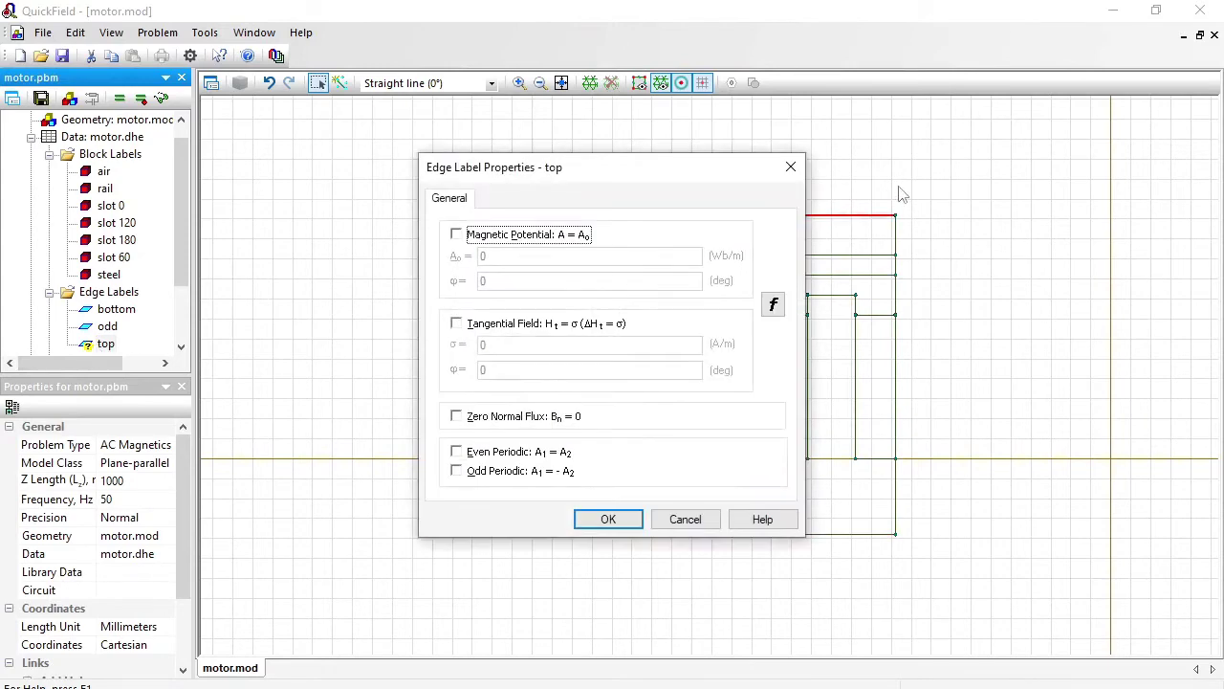
pyautogui.click(563, 240)
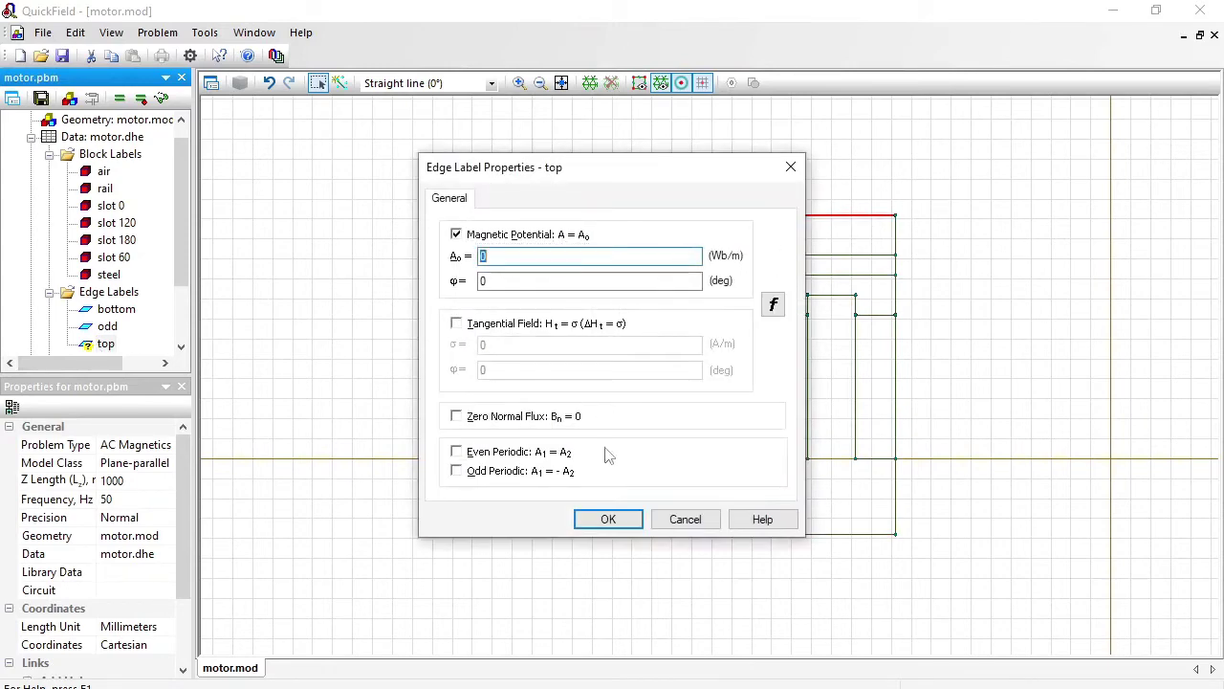
pyautogui.click(620, 516)
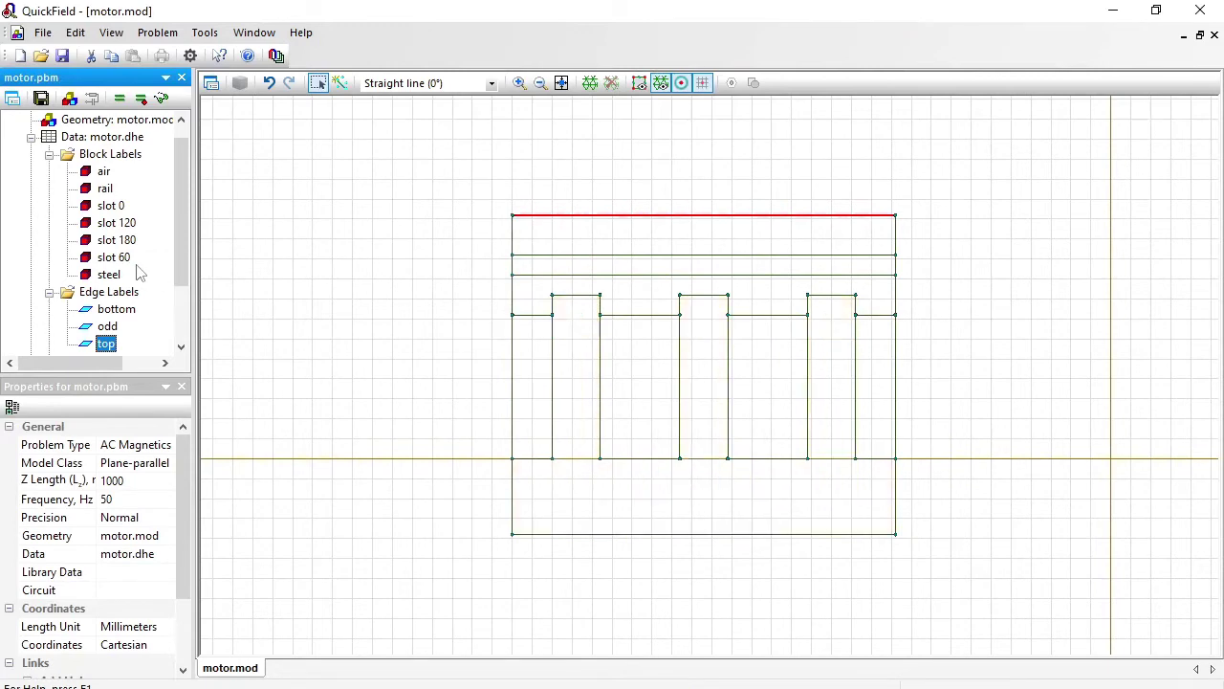
# Step: Build the mesh, save all problem files, solve, and open the current density results
pyautogui.click(589, 85)
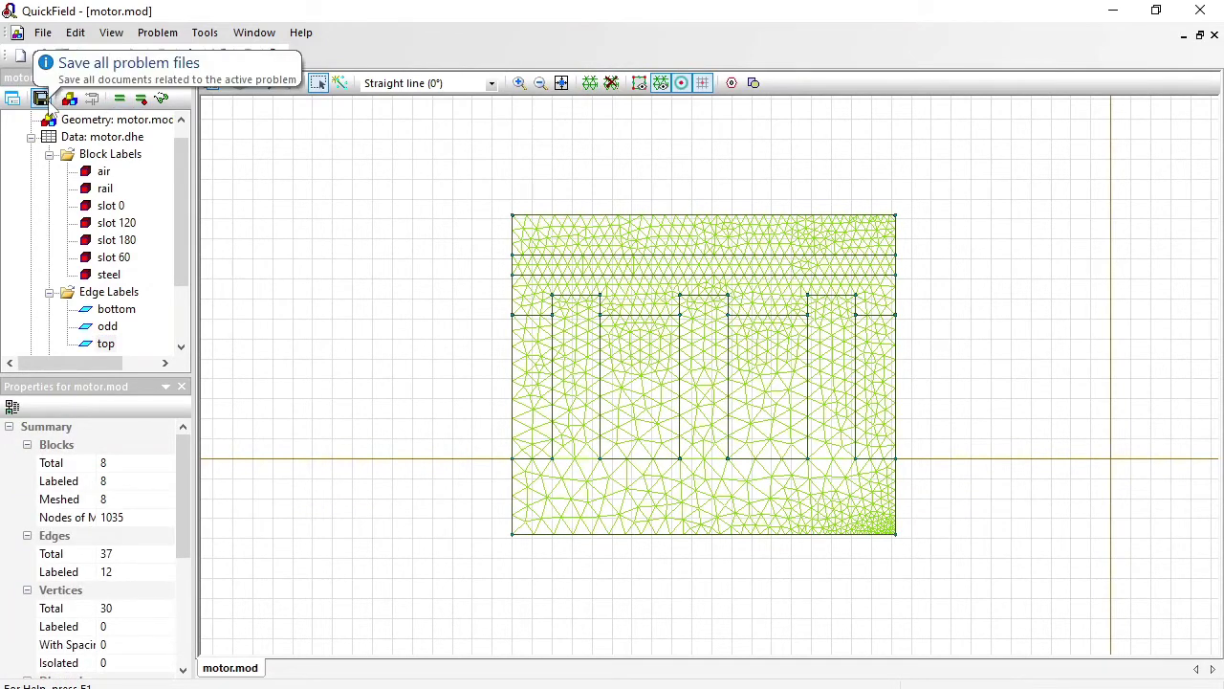
pyautogui.click(40, 98)
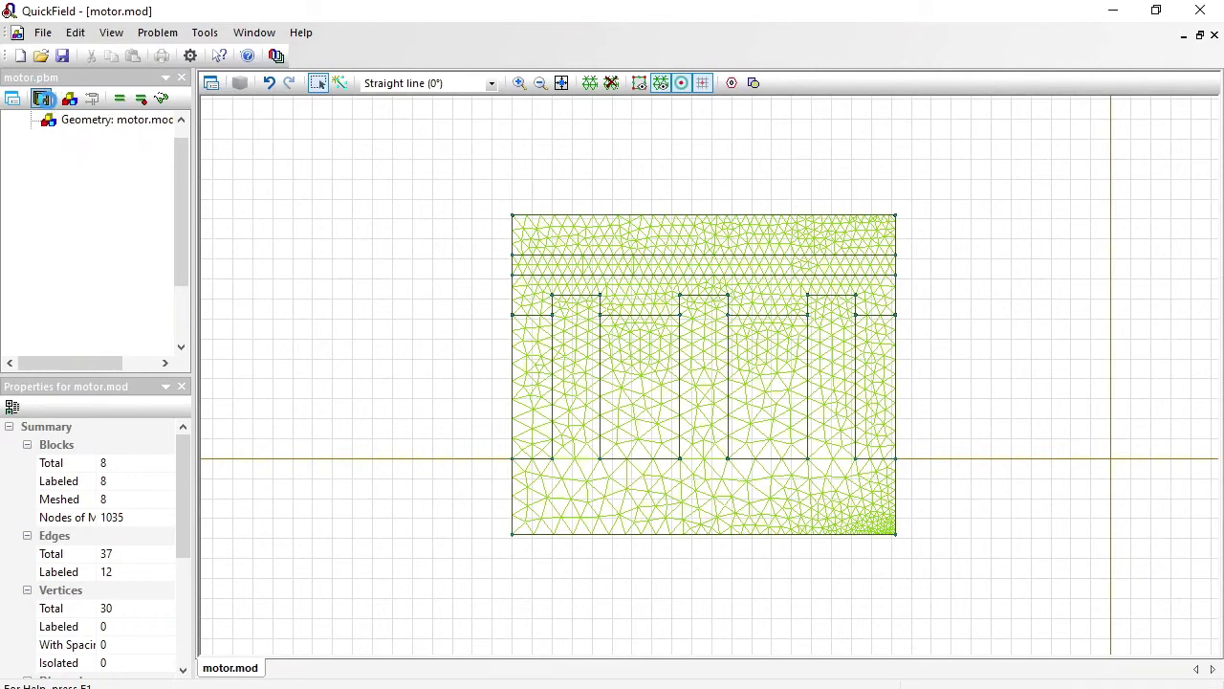
pyautogui.click(119, 100)
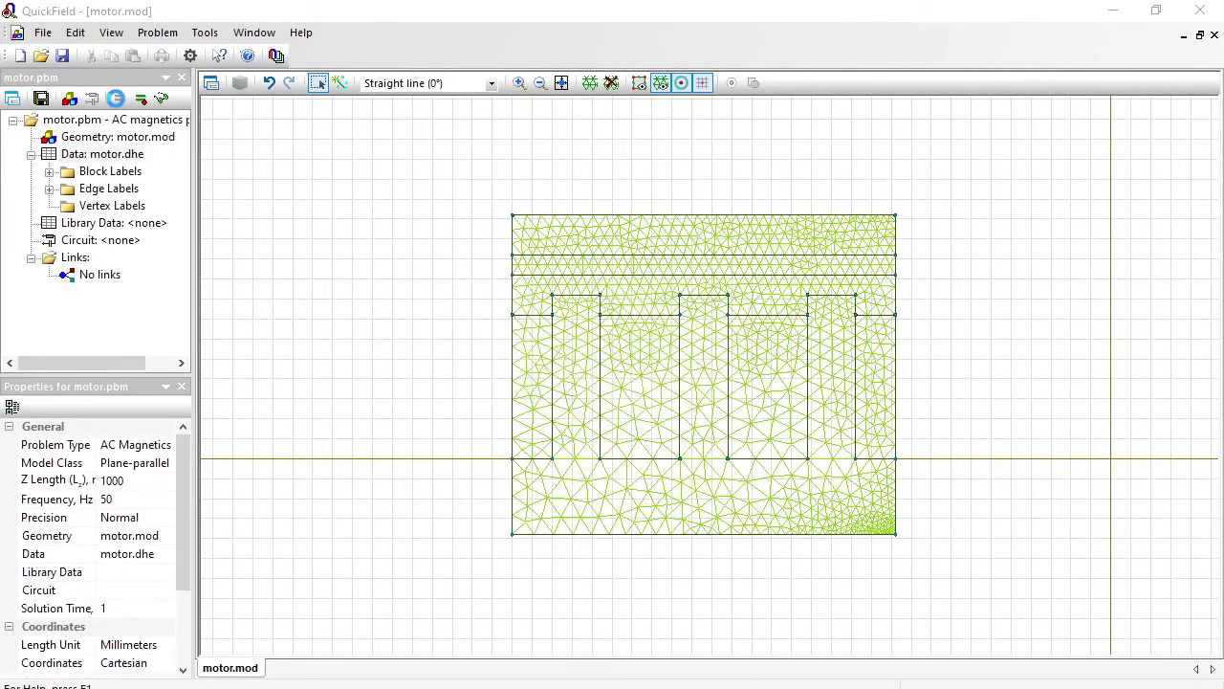
pyautogui.press('Return')
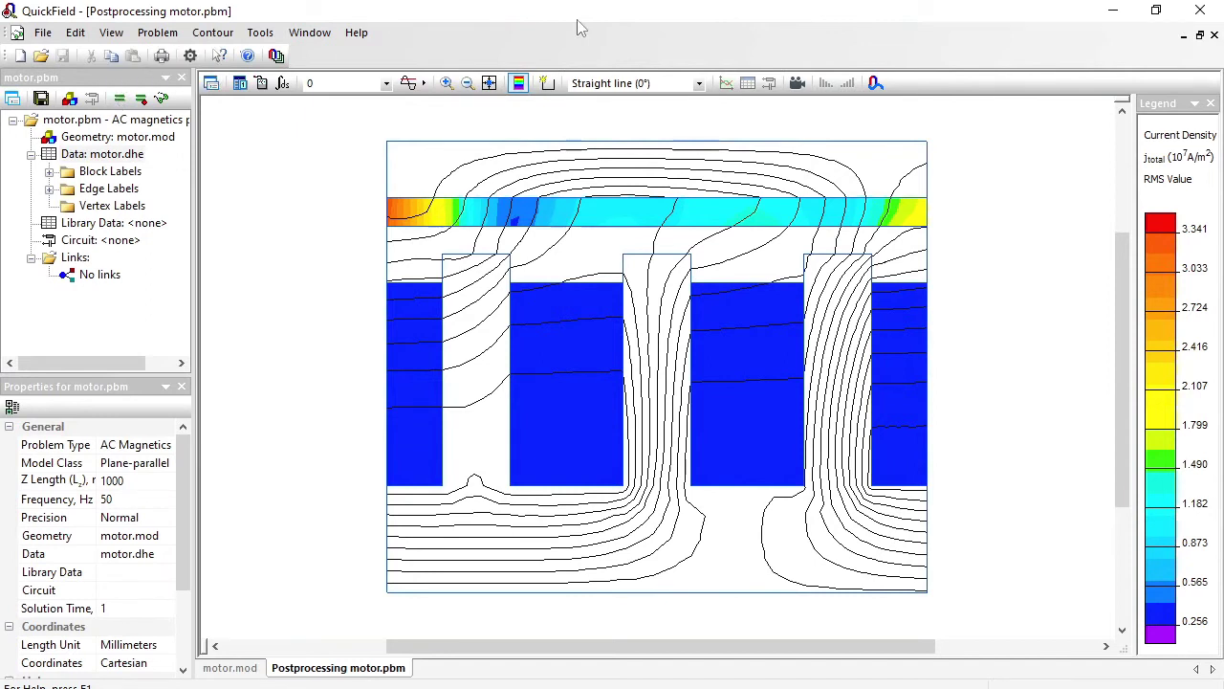
# Step: Switch the phasor display to Momentary Values and start the phase animation
pyautogui.click(426, 84)
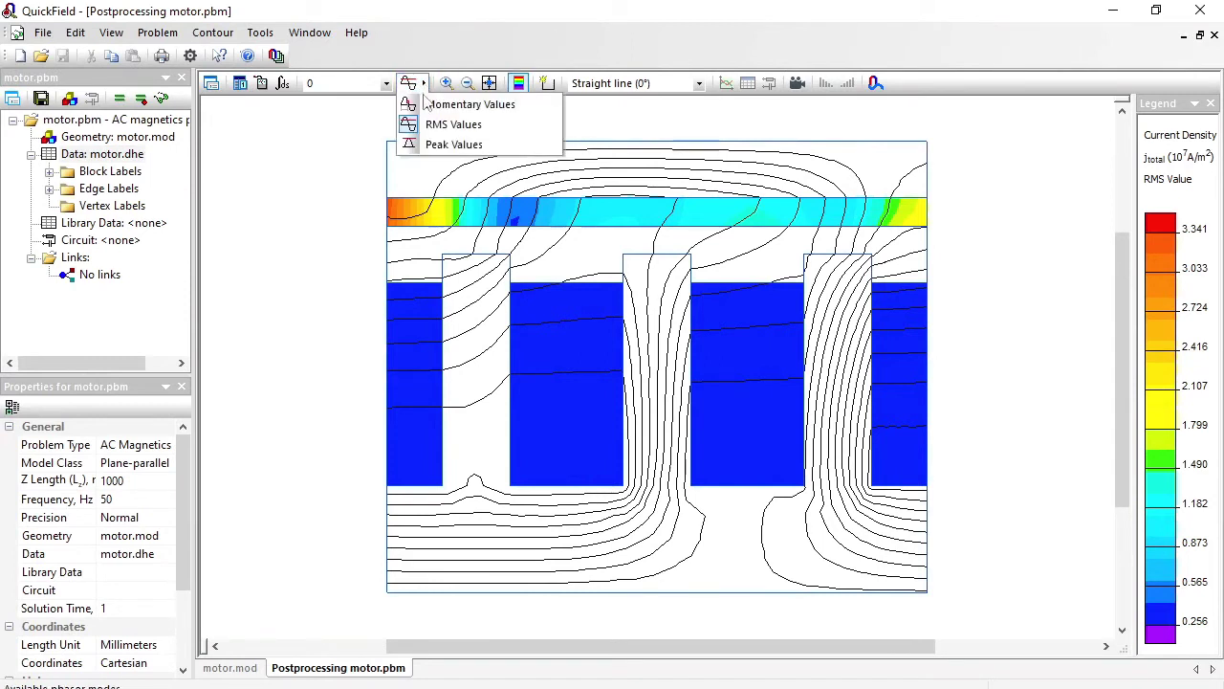
pyautogui.click(432, 109)
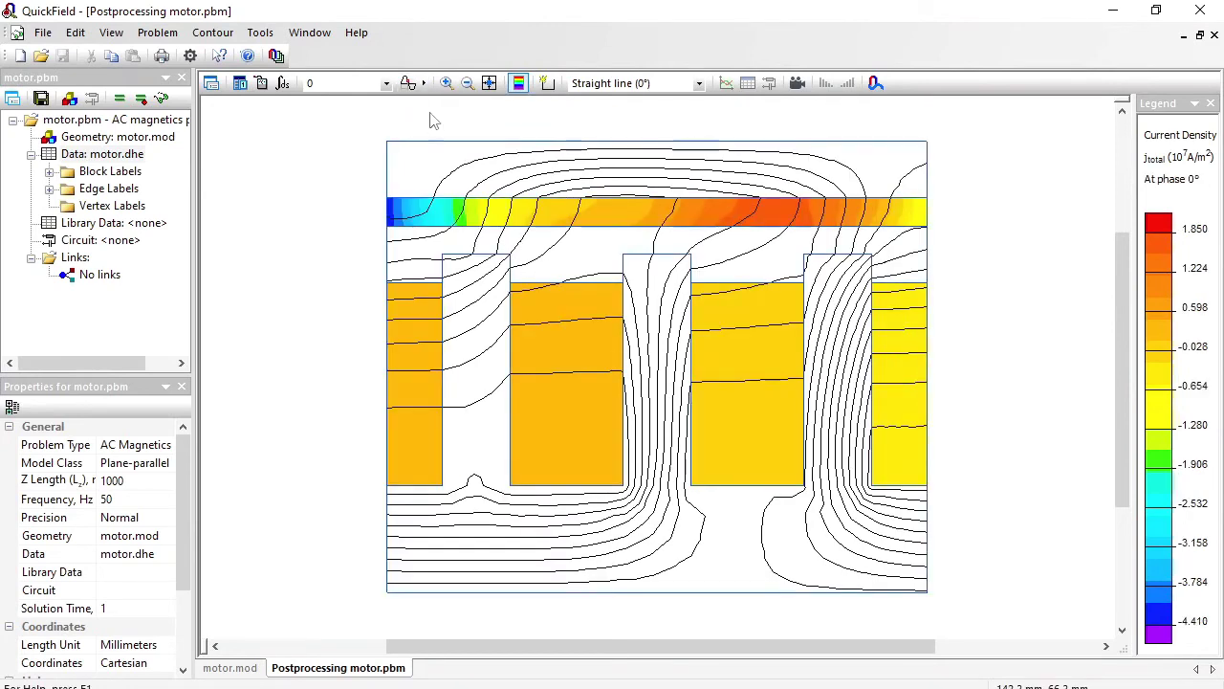
pyautogui.click(800, 84)
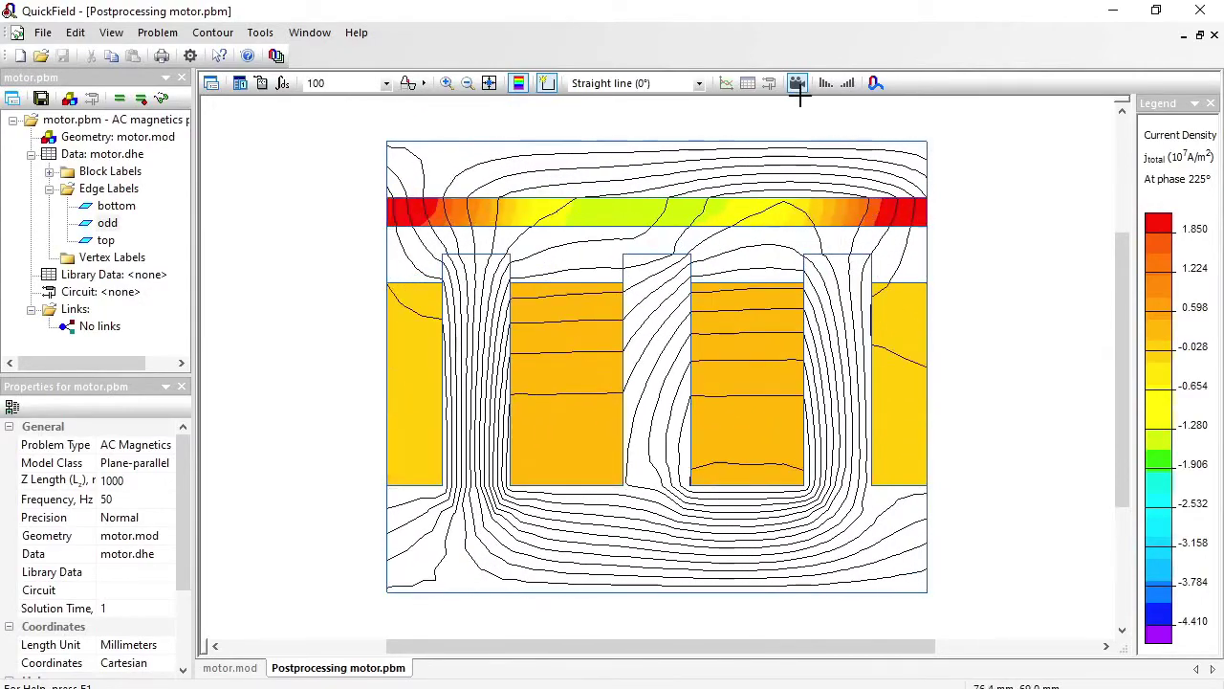
# Step: Add Flux Density B vectors to the field picture and stop the animation at 225°
pyautogui.click(212, 84)
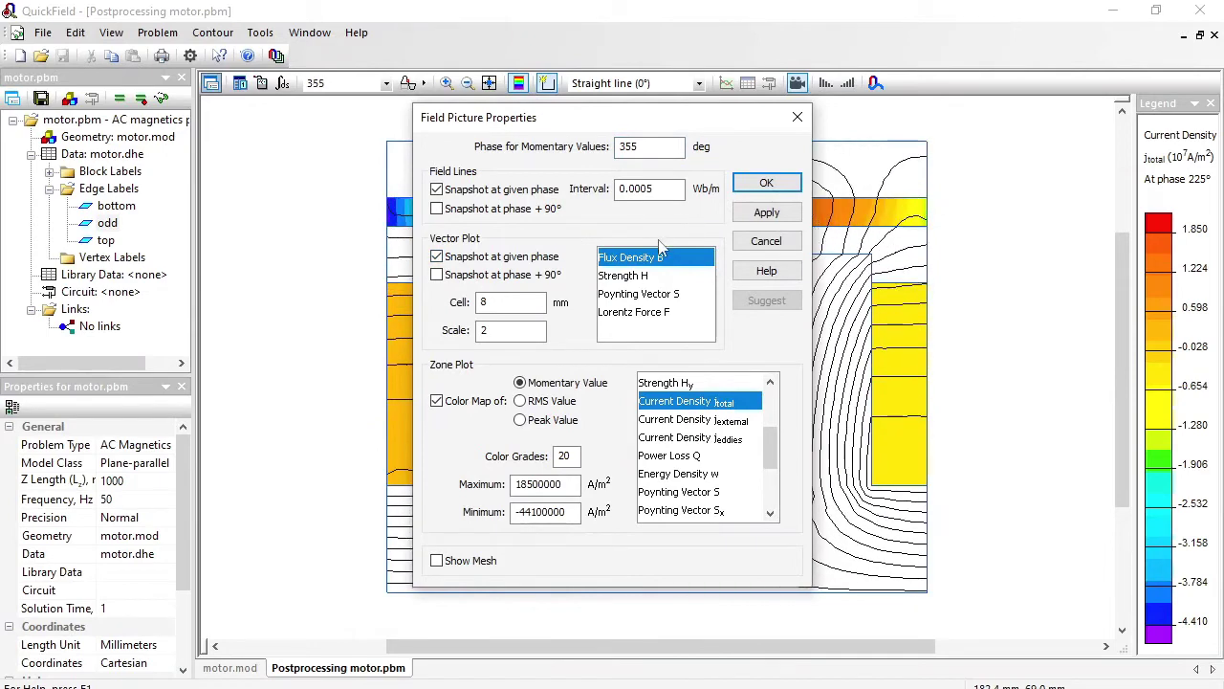
pyautogui.click(756, 185)
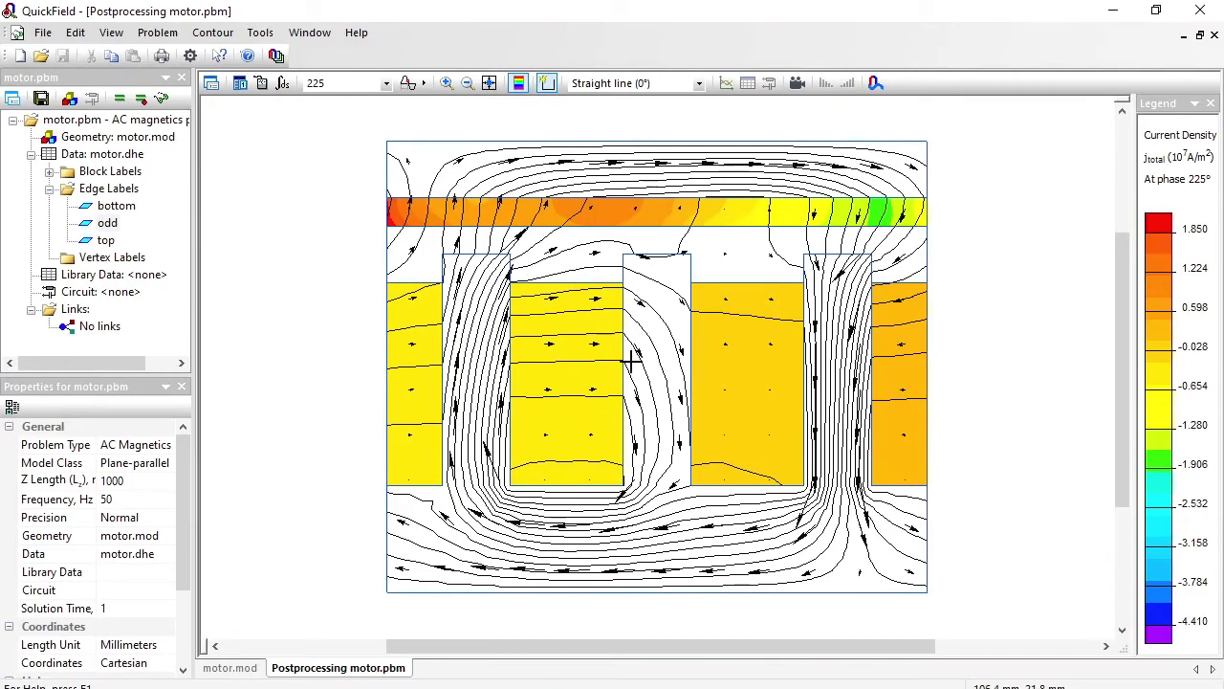
pyautogui.click(801, 90)
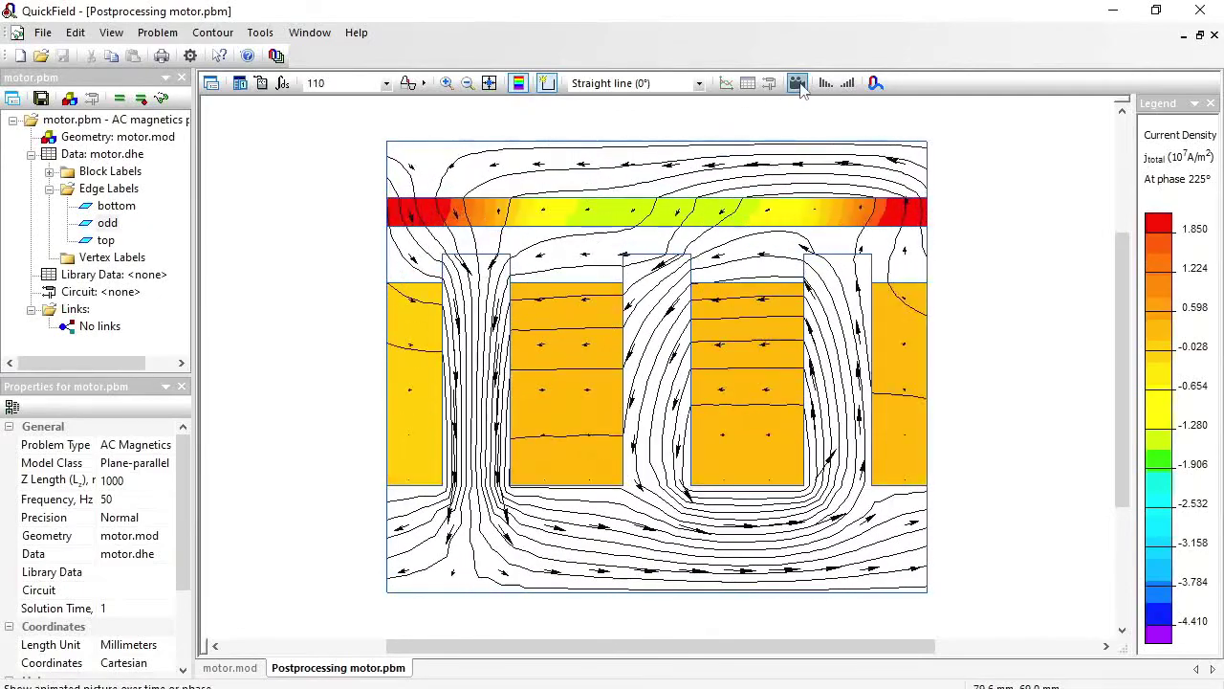
pyautogui.click(798, 83)
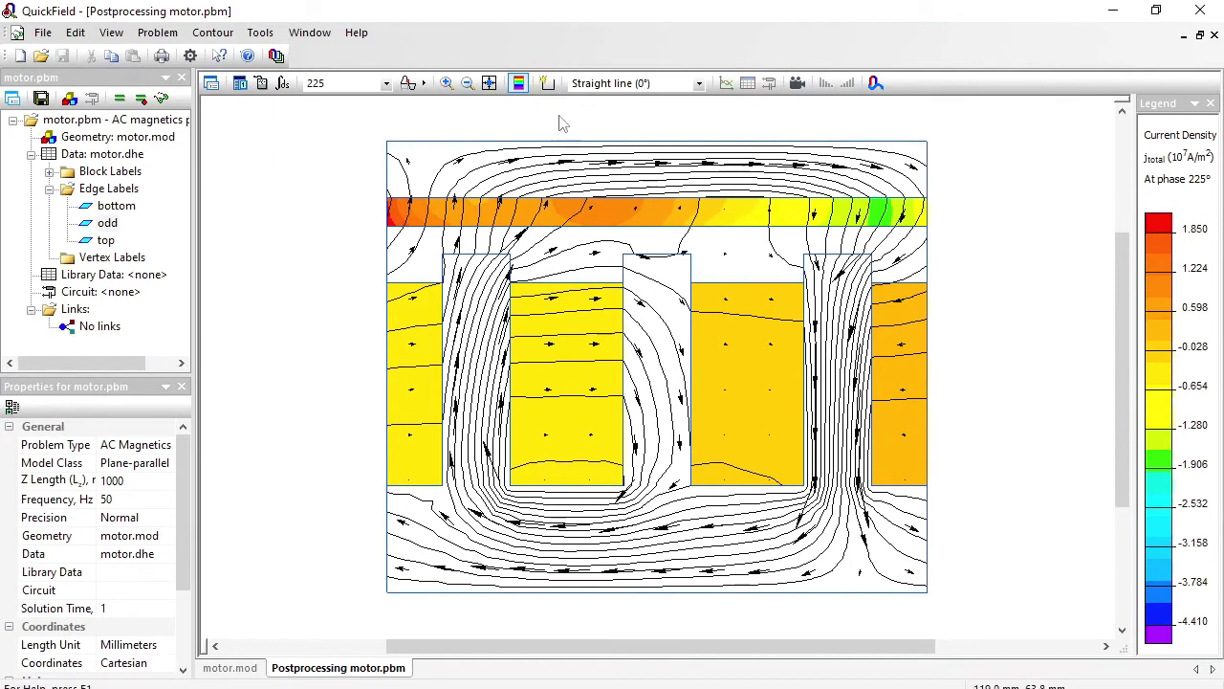
# Step: Compute the Maxwell force on the top bar block: 247.07 N, fx = -191.8 N
pyautogui.click(547, 84)
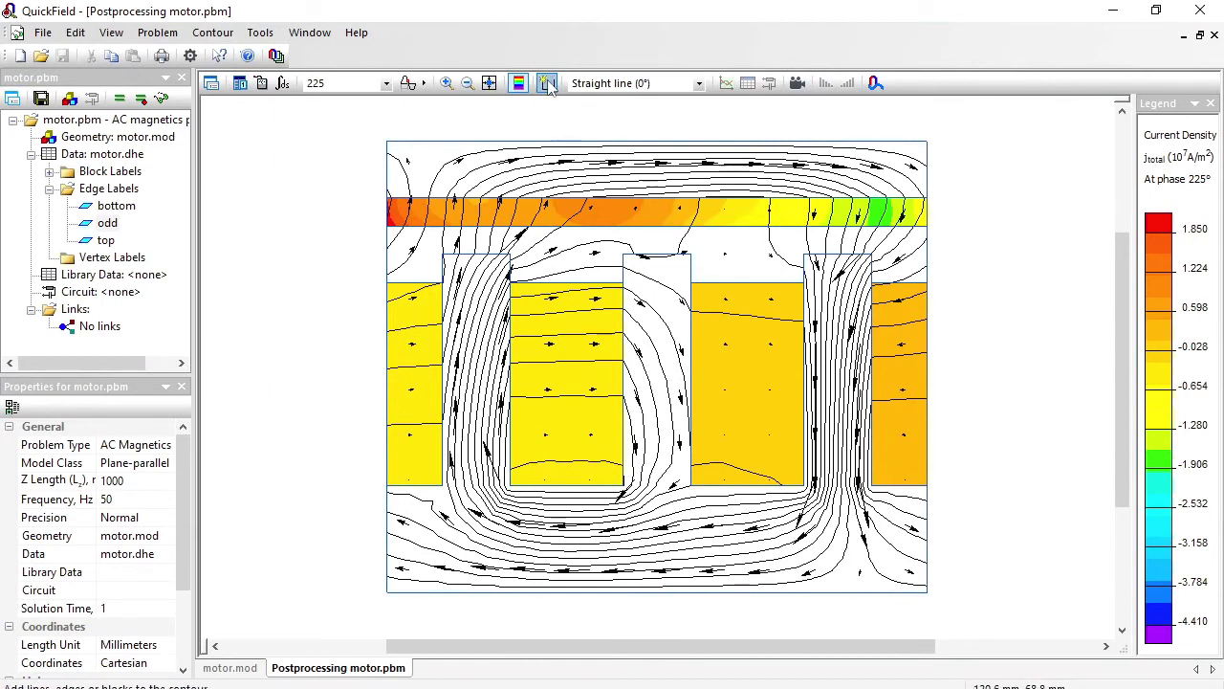
pyautogui.click(580, 216)
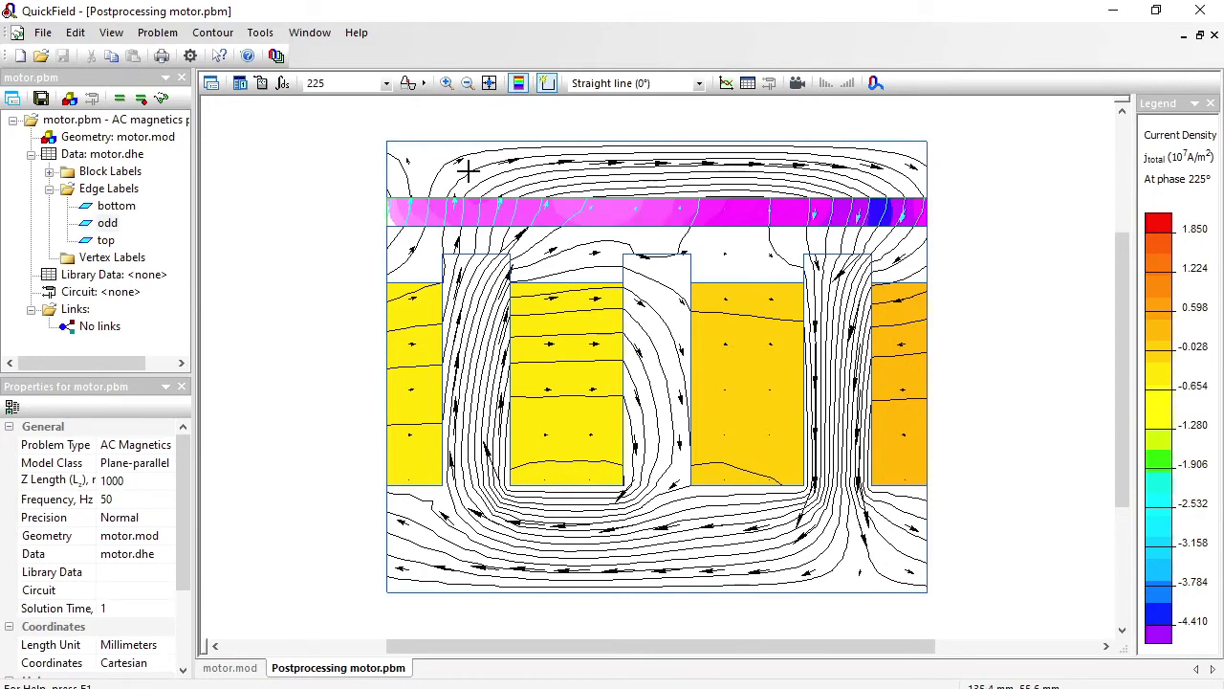
pyautogui.click(283, 84)
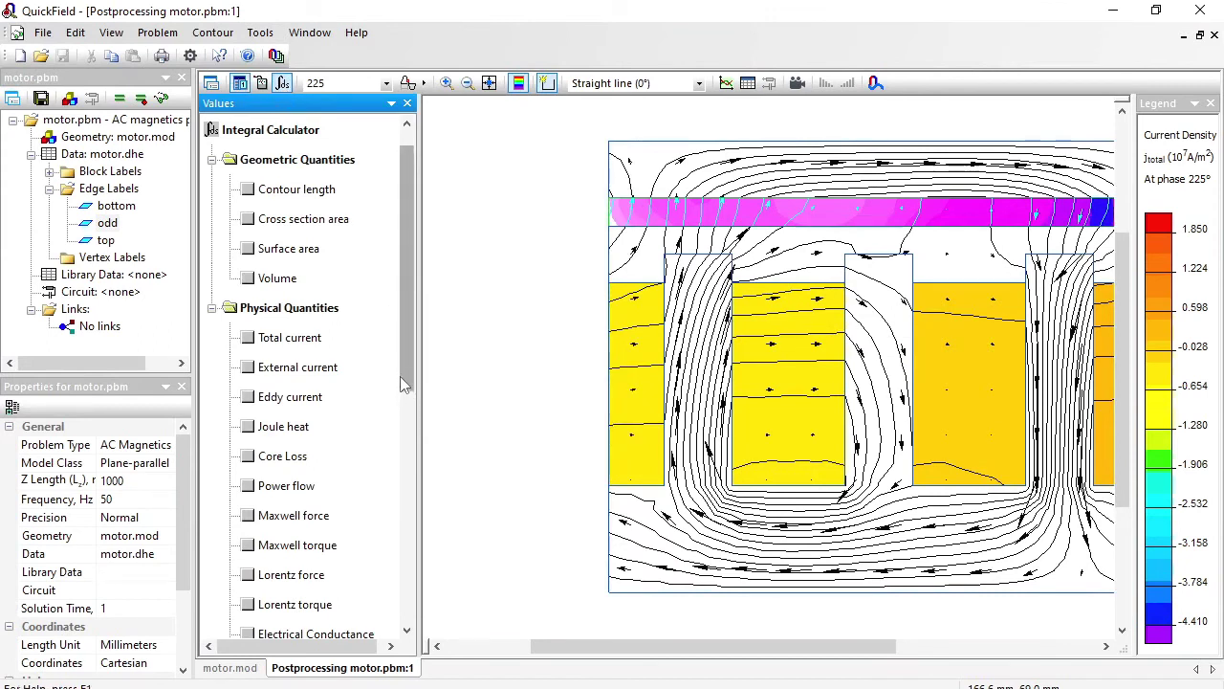
pyautogui.moveTo(406, 374); pyautogui.dragTo(403, 397)
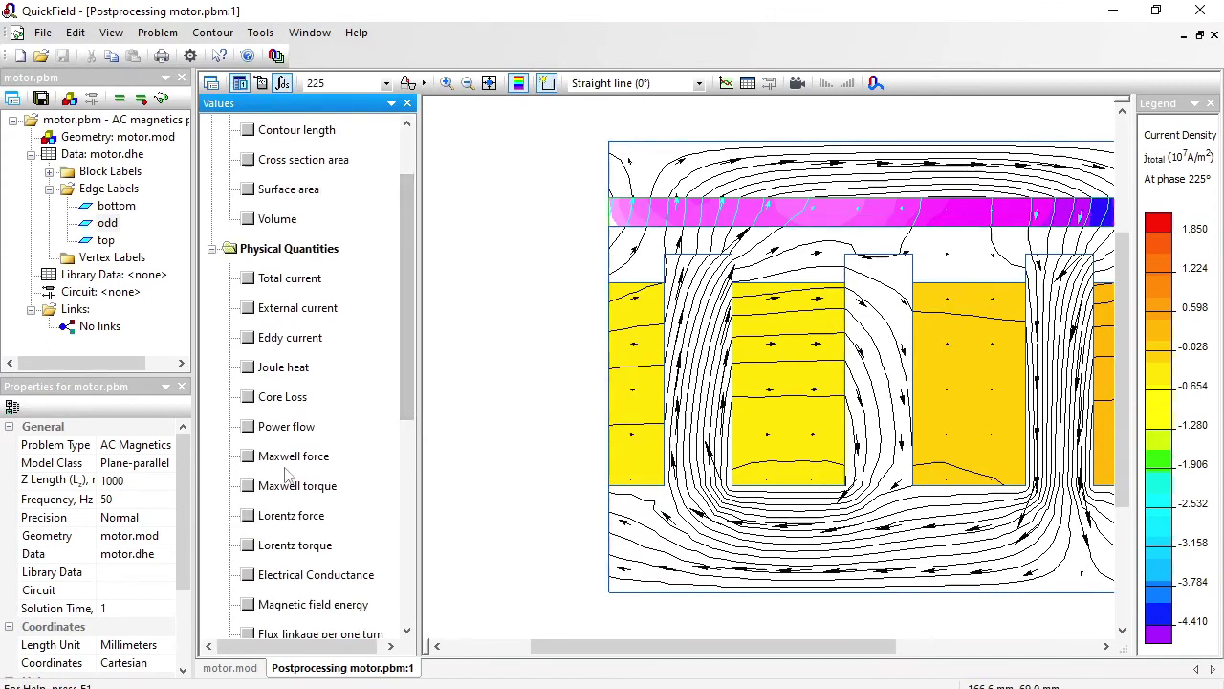
pyautogui.click(248, 456)
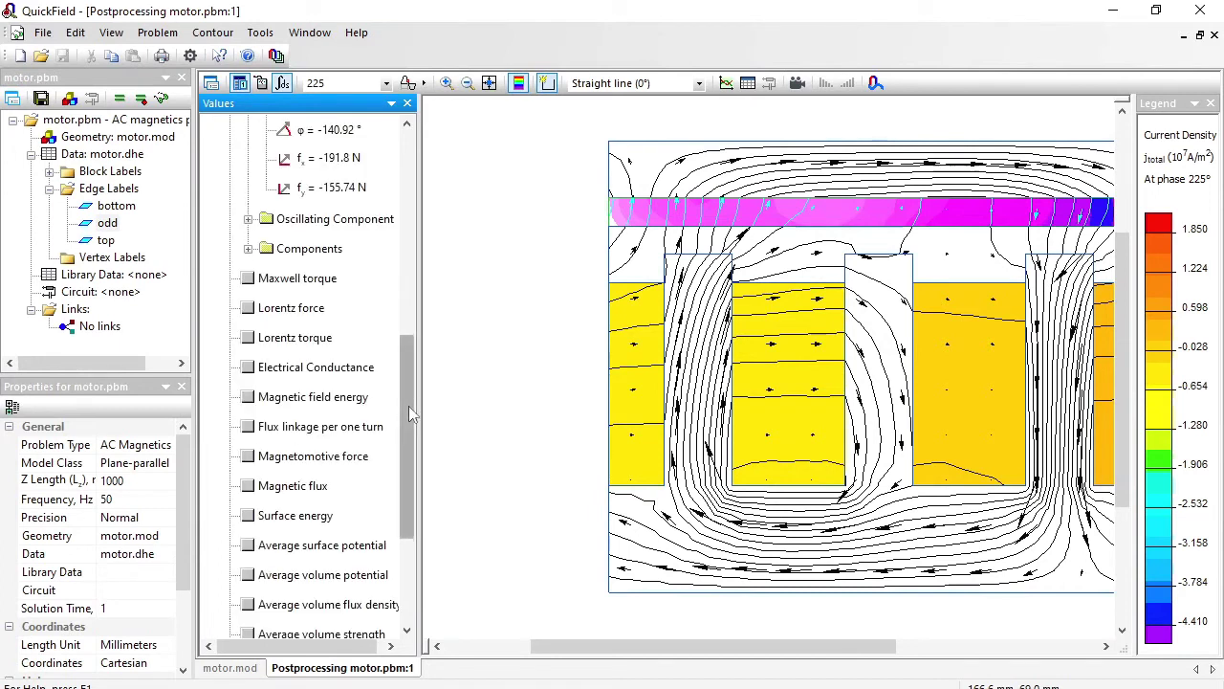
pyautogui.moveTo(411, 412); pyautogui.dragTo(408, 373)
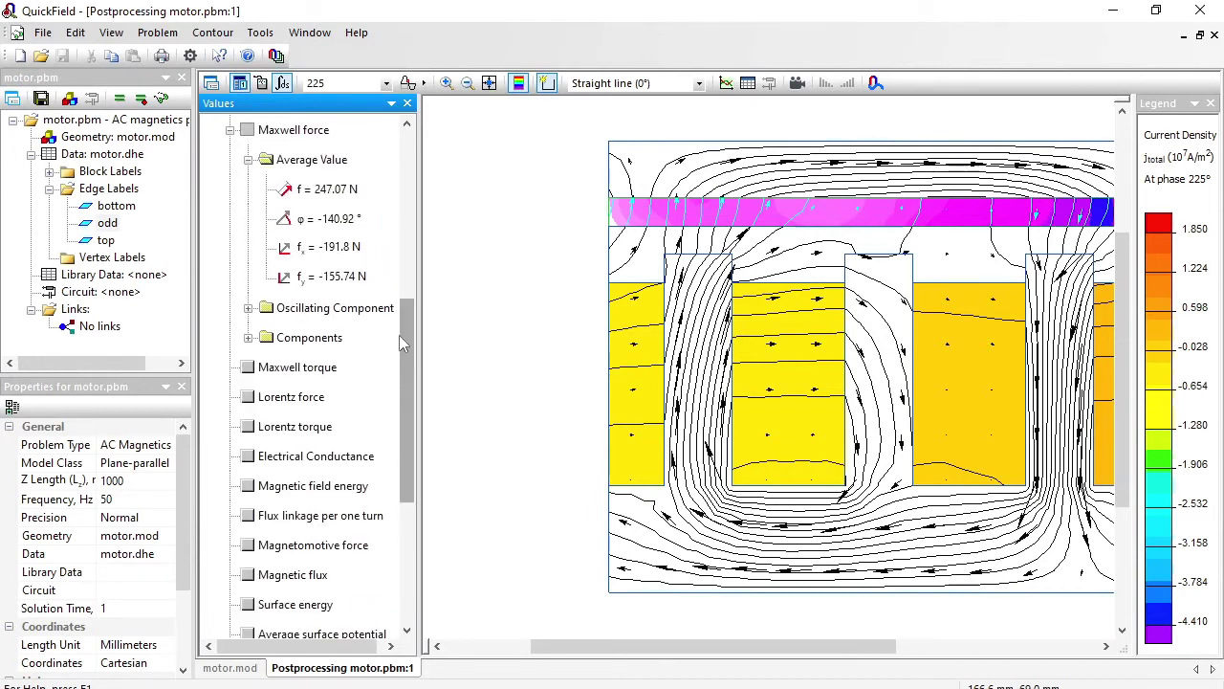
pyautogui.click(339, 253)
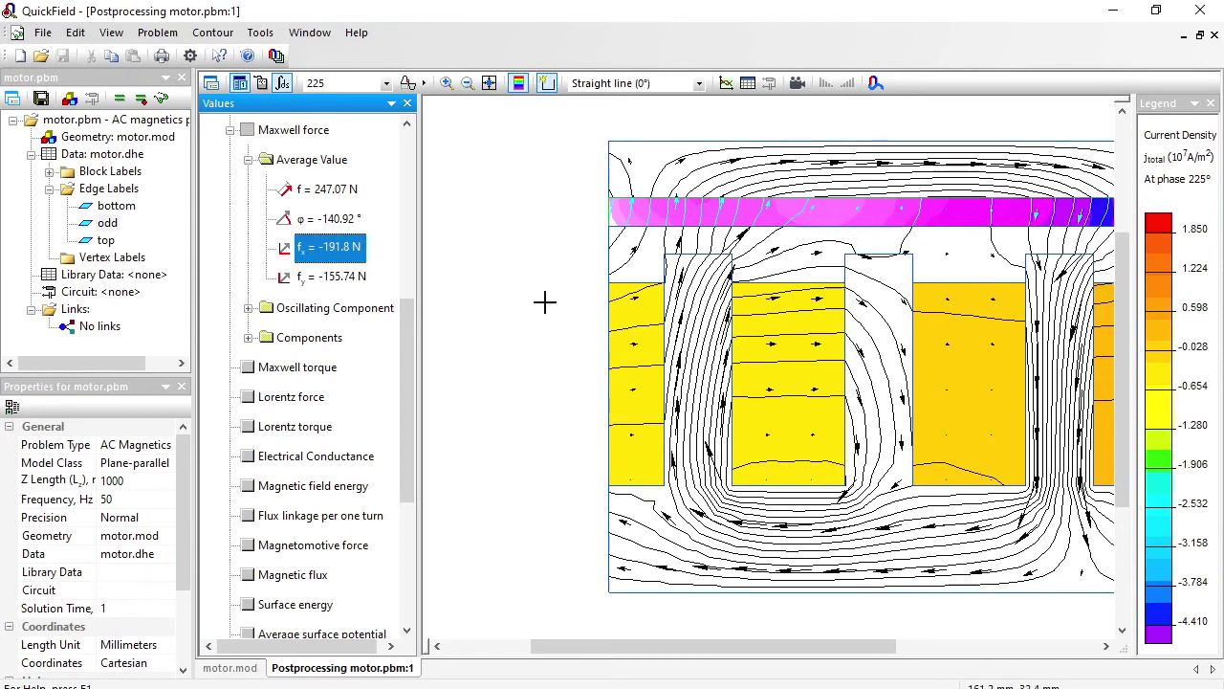
# Step: Expand the total current and Joule heat results and select the average Joule heat
pyautogui.moveTo(404, 338); pyautogui.dragTo(405, 214)
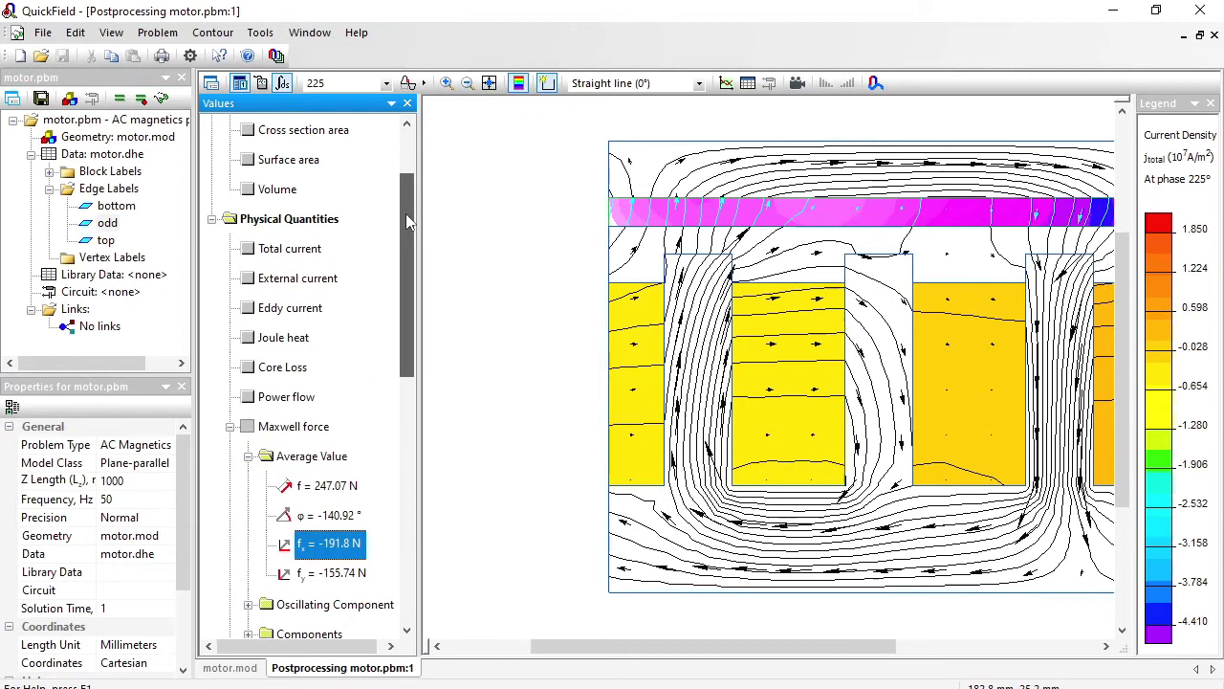
pyautogui.click(248, 250)
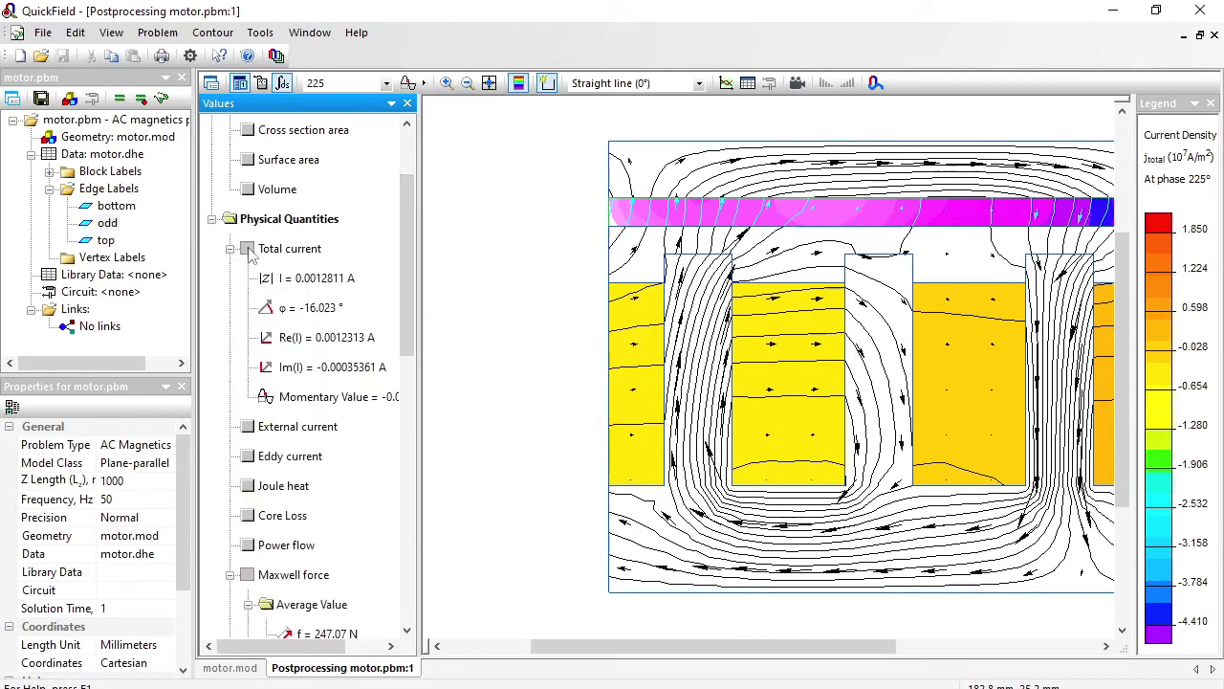
pyautogui.click(246, 493)
pyautogui.click(350, 432)
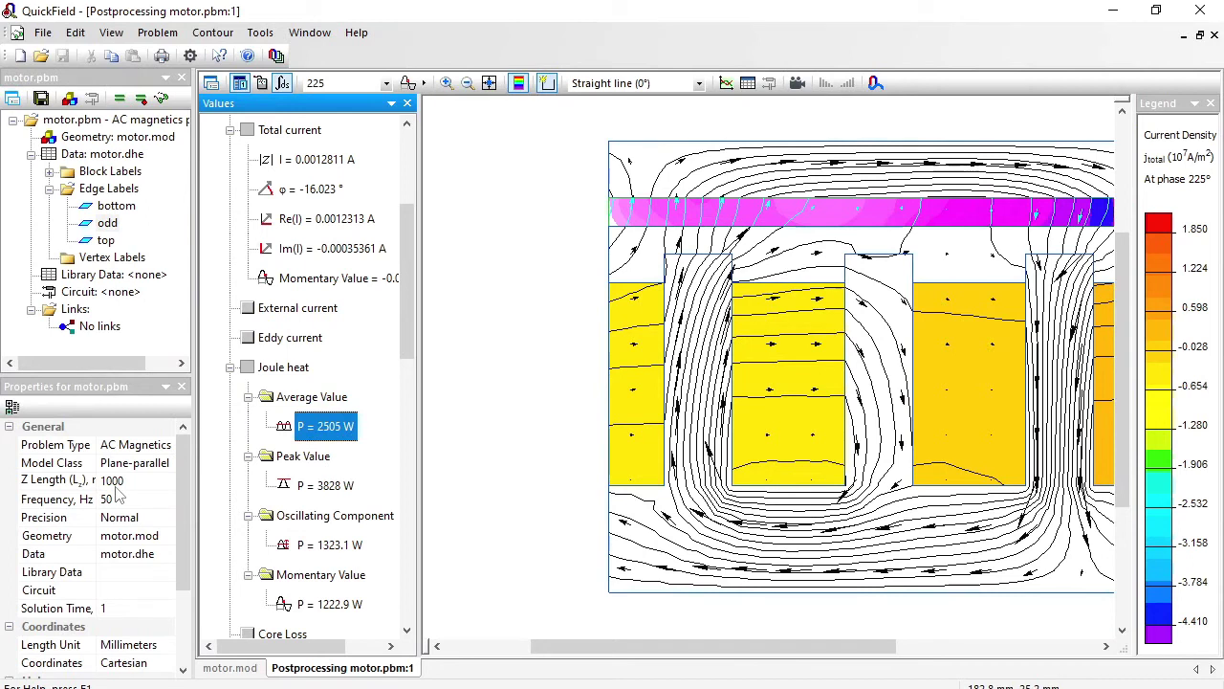
# Step: Set the model Z length to 50 mm, giving Joule heat of 125.25 W
pyautogui.click(134, 480)
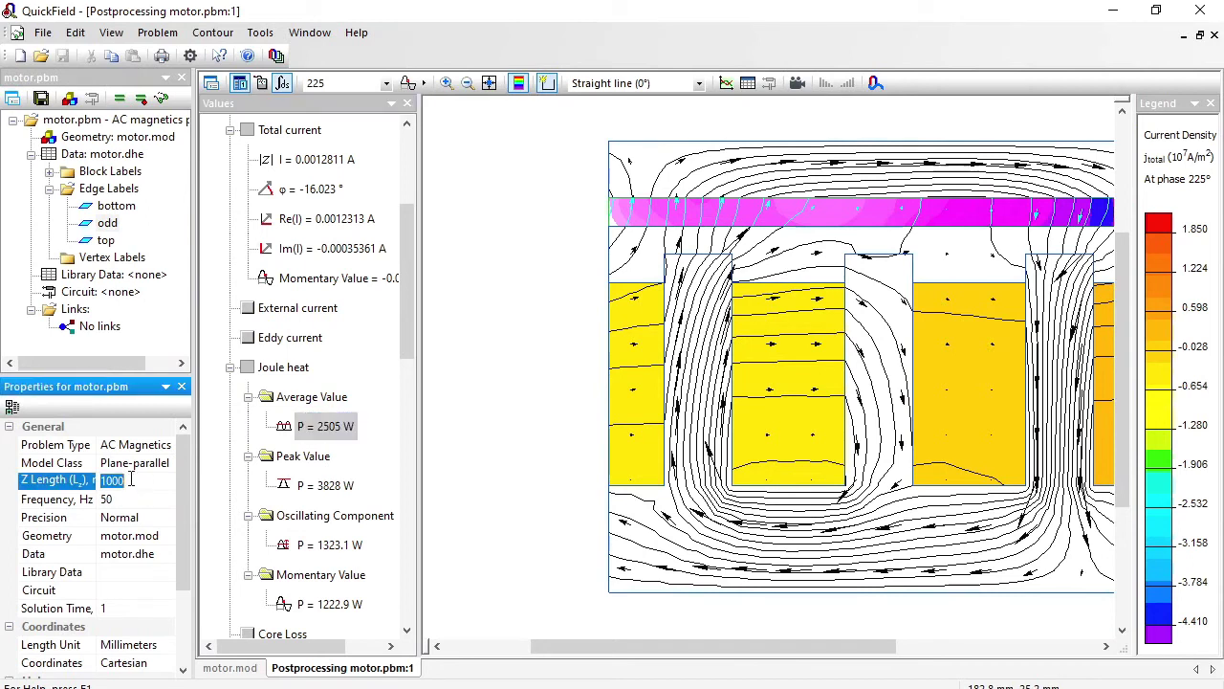
pyautogui.write('50')
pyautogui.press('Return')
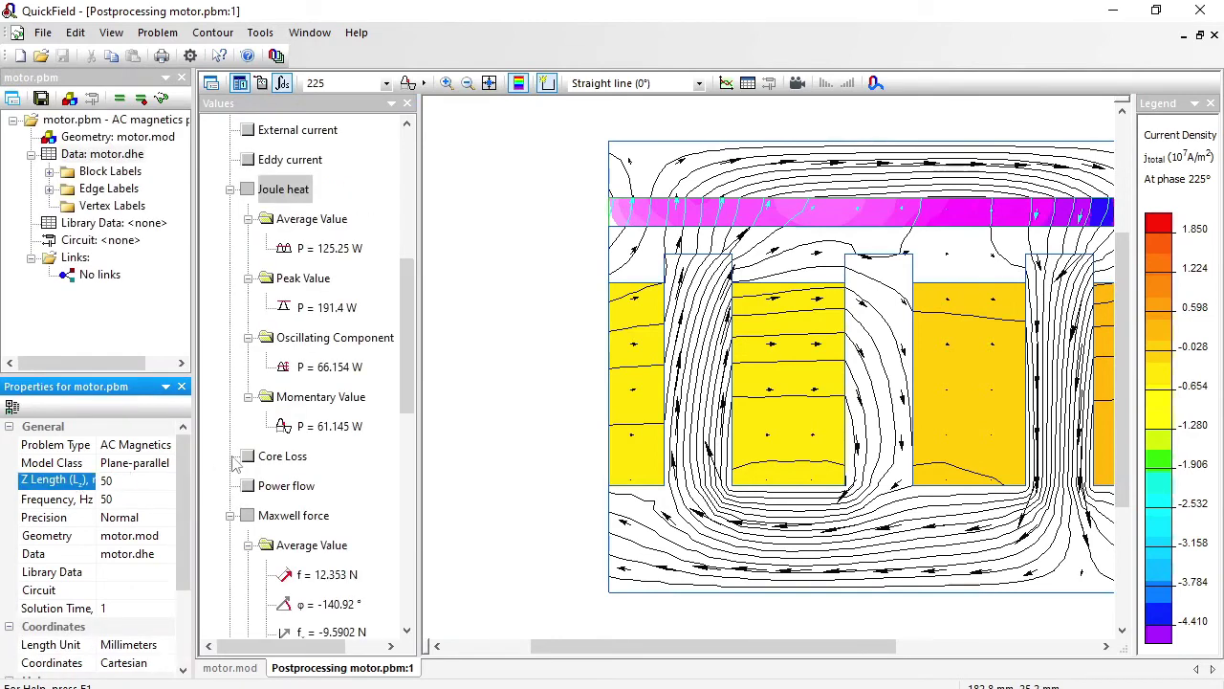
pyautogui.click(330, 248)
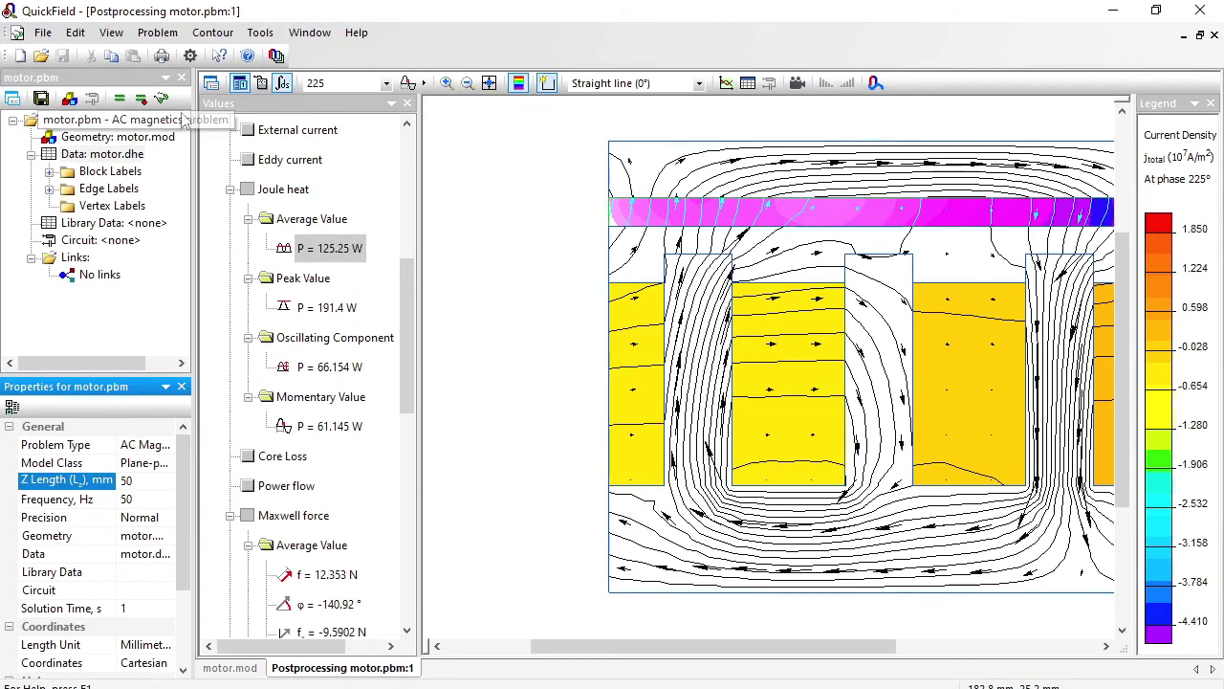
# Step: Show Flux Density B as the field picture colour map
pyautogui.click(211, 83)
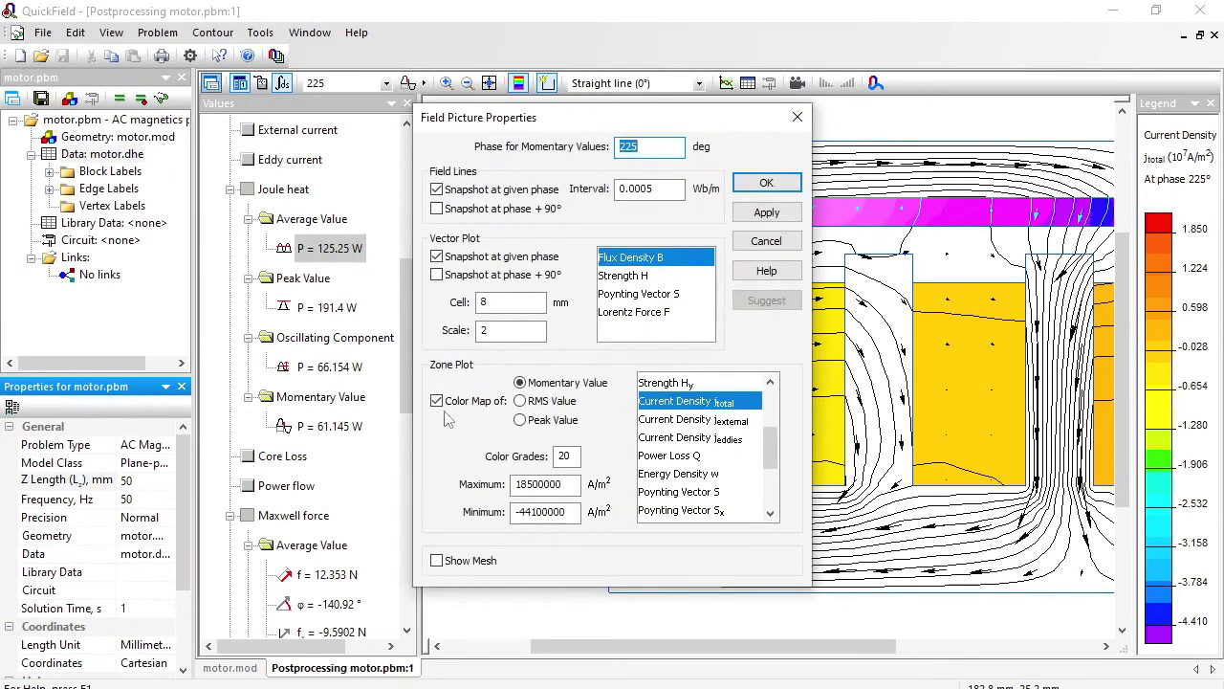
pyautogui.scroll(3, 738, 450)
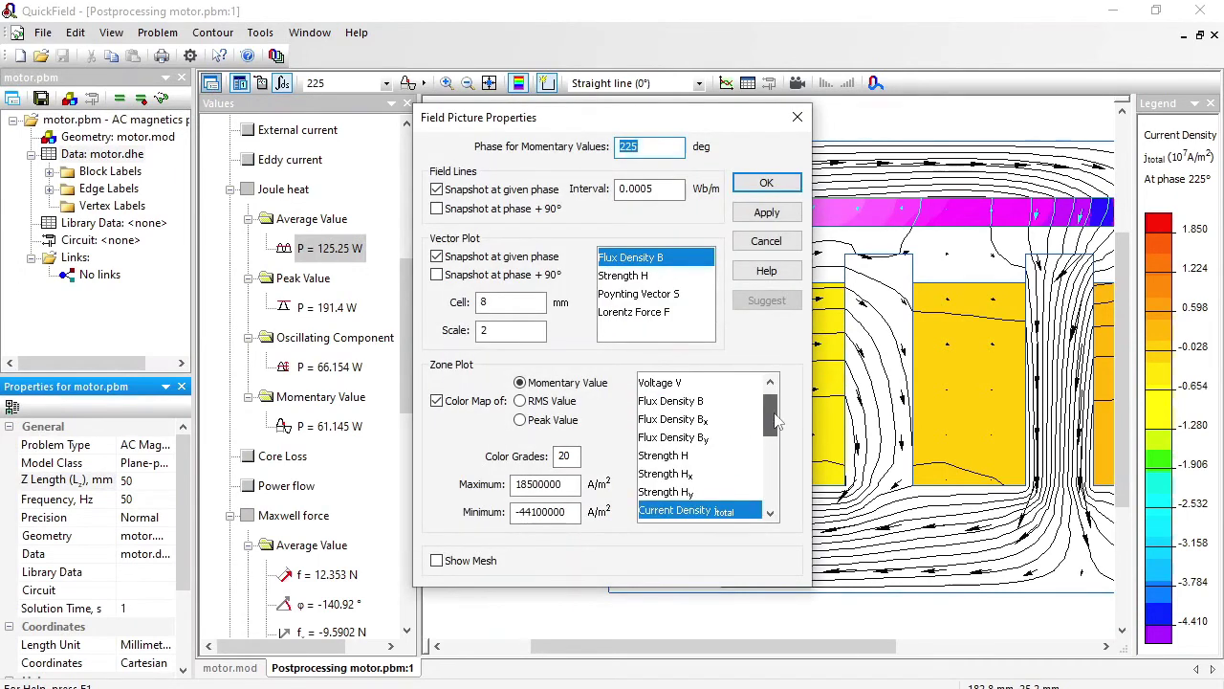
pyautogui.click(717, 403)
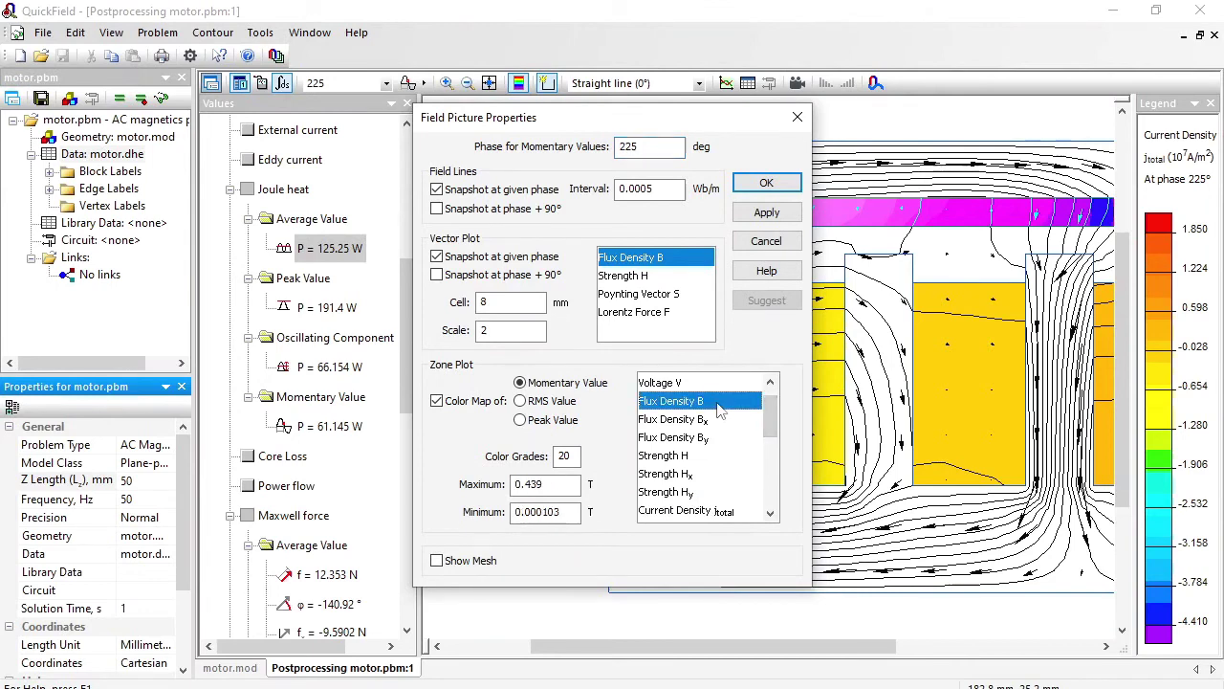
pyautogui.click(757, 182)
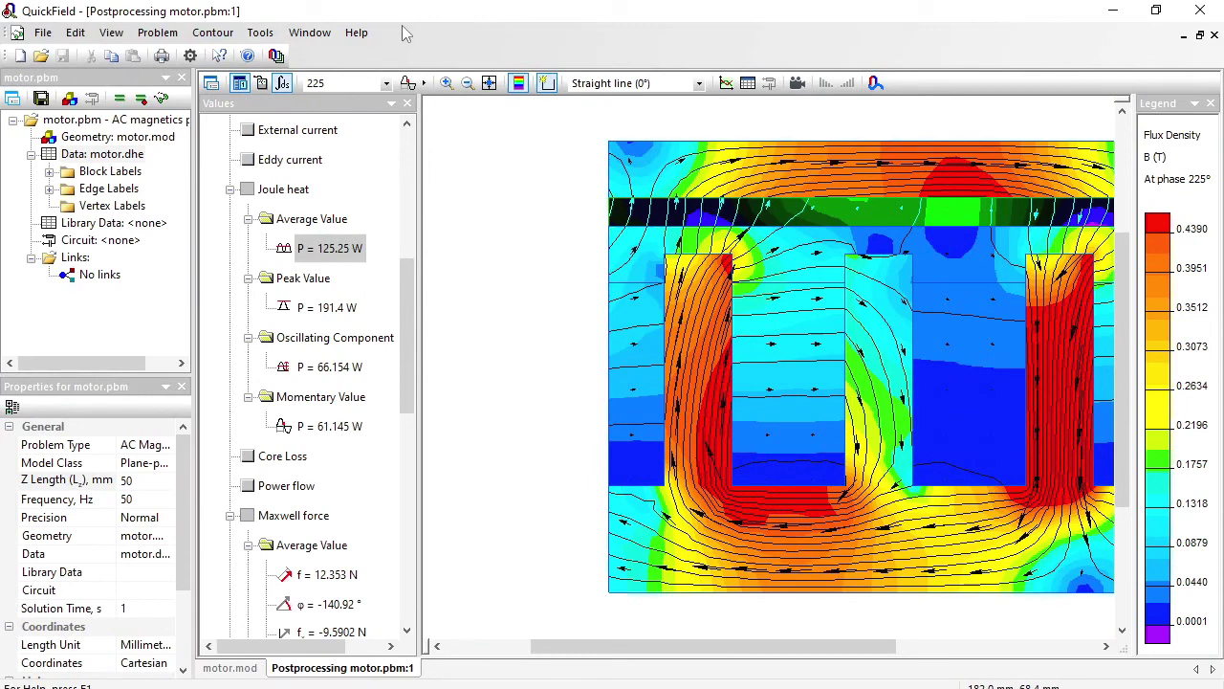
# Step: Read the local flux density B = 0.58297 T at a point, then clear the contour
pyautogui.click(264, 84)
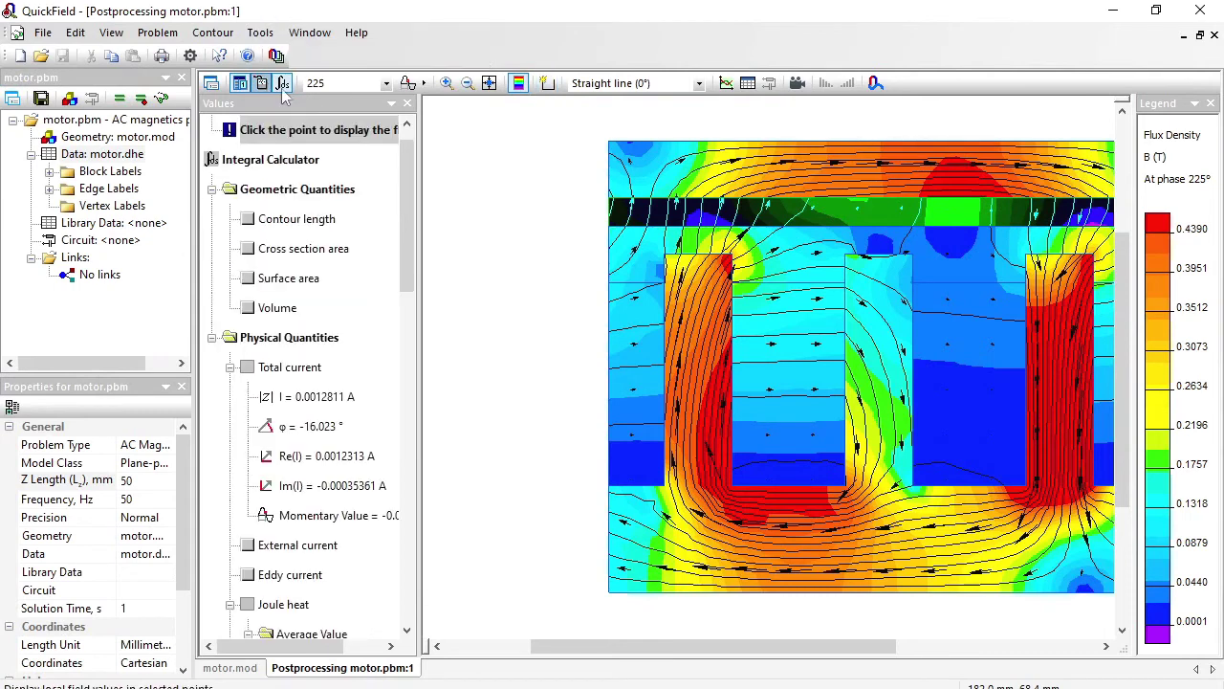
pyautogui.click(710, 389)
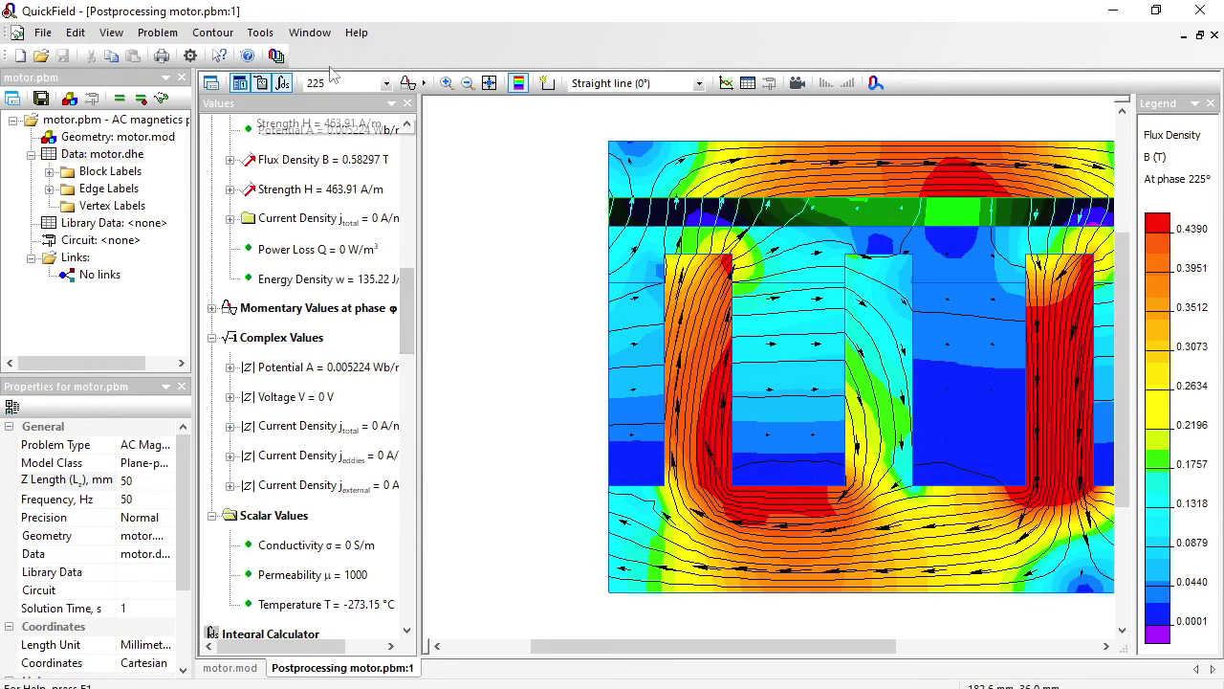
pyautogui.click(213, 33)
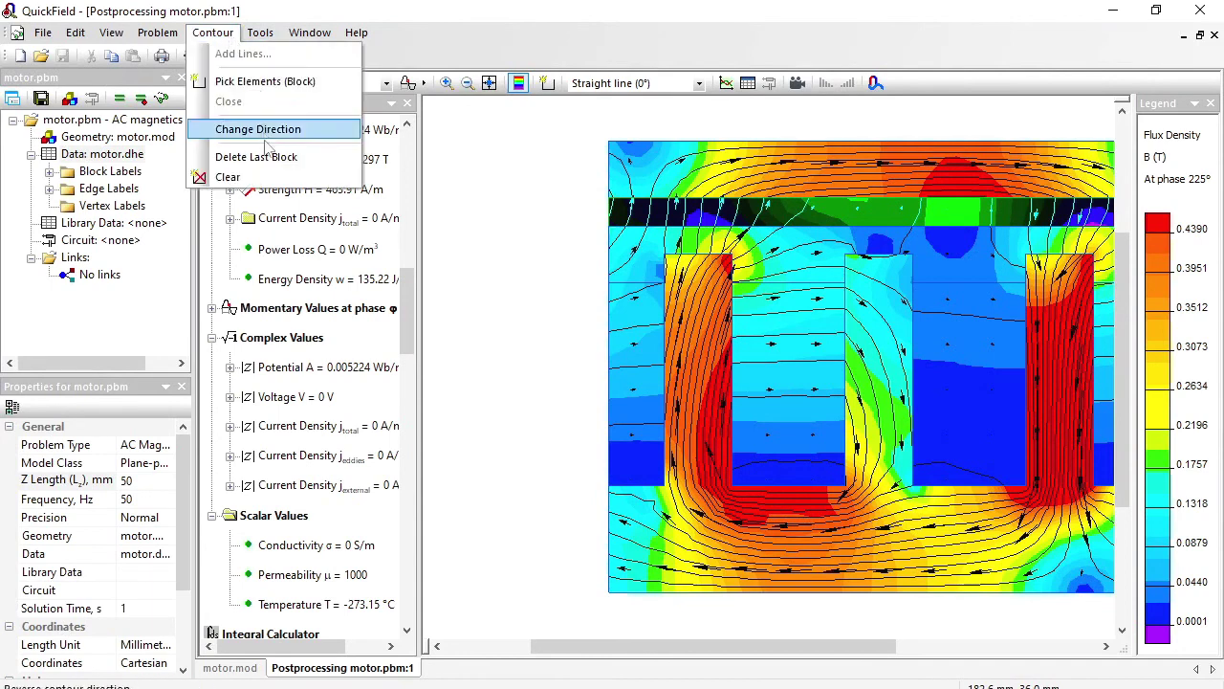
pyautogui.click(239, 175)
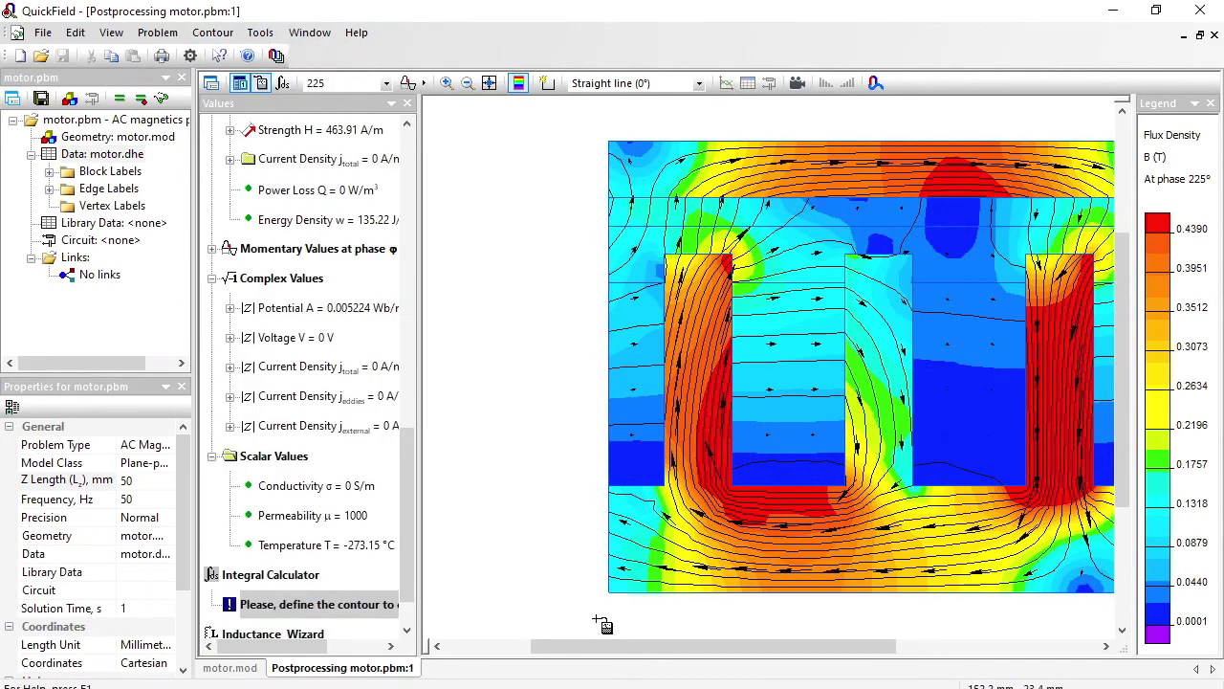
# Step: Draw a horizontal contour across the air gap and plot Bn instead of B along it
pyautogui.moveTo(605, 647); pyautogui.dragTo(649, 650)
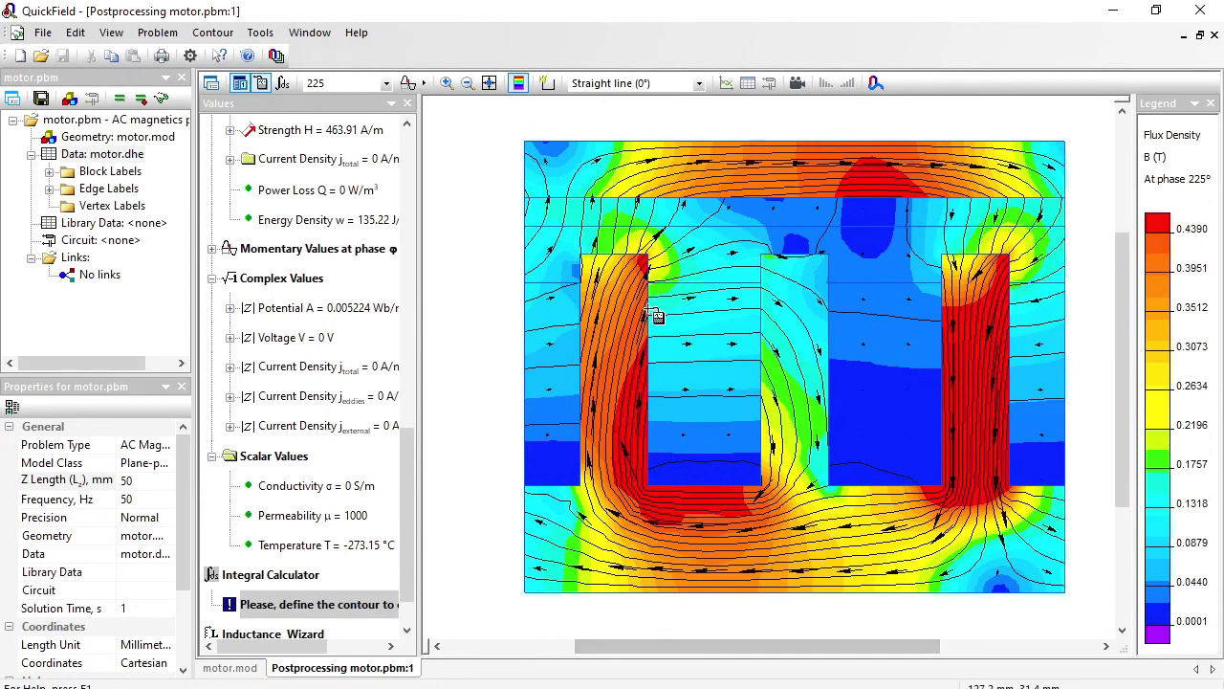
pyautogui.click(546, 84)
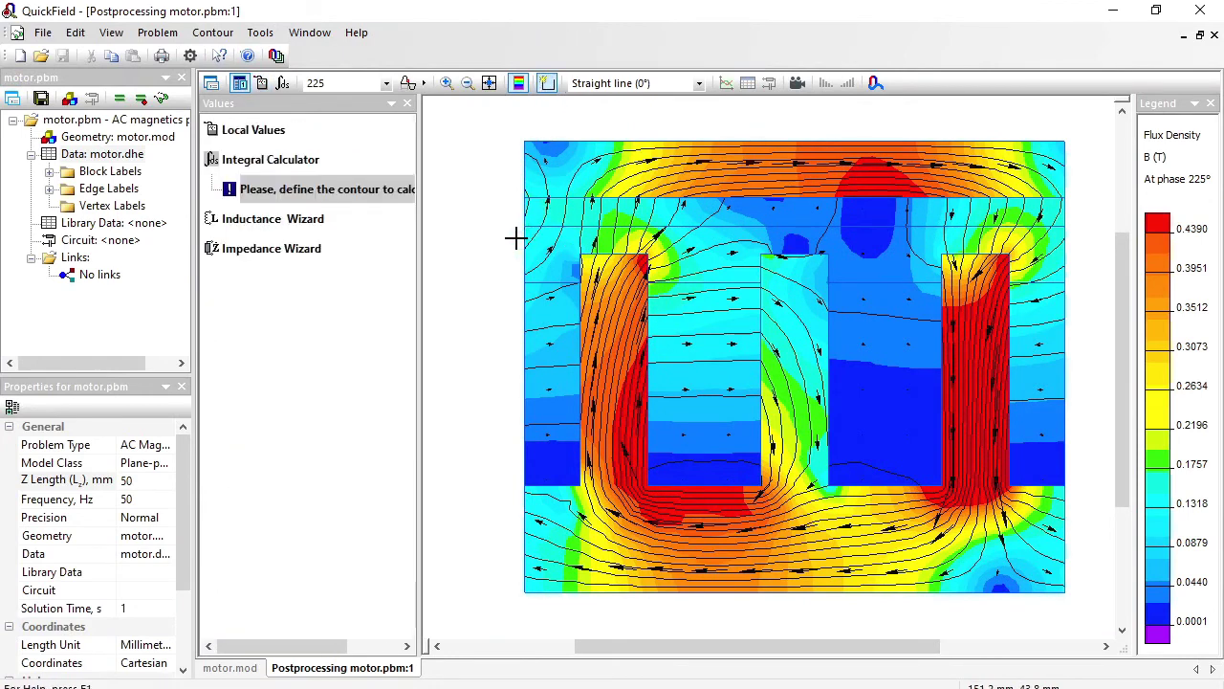
pyautogui.moveTo(517, 237); pyautogui.dragTo(1078, 238)
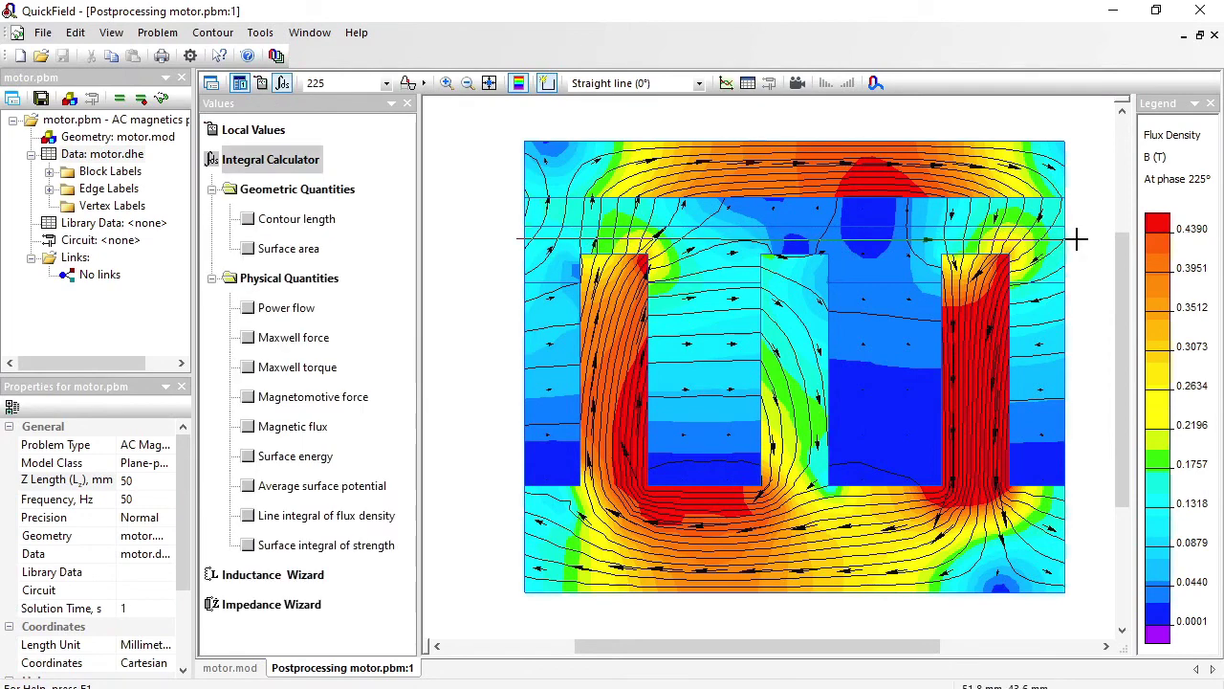
pyautogui.click(728, 84)
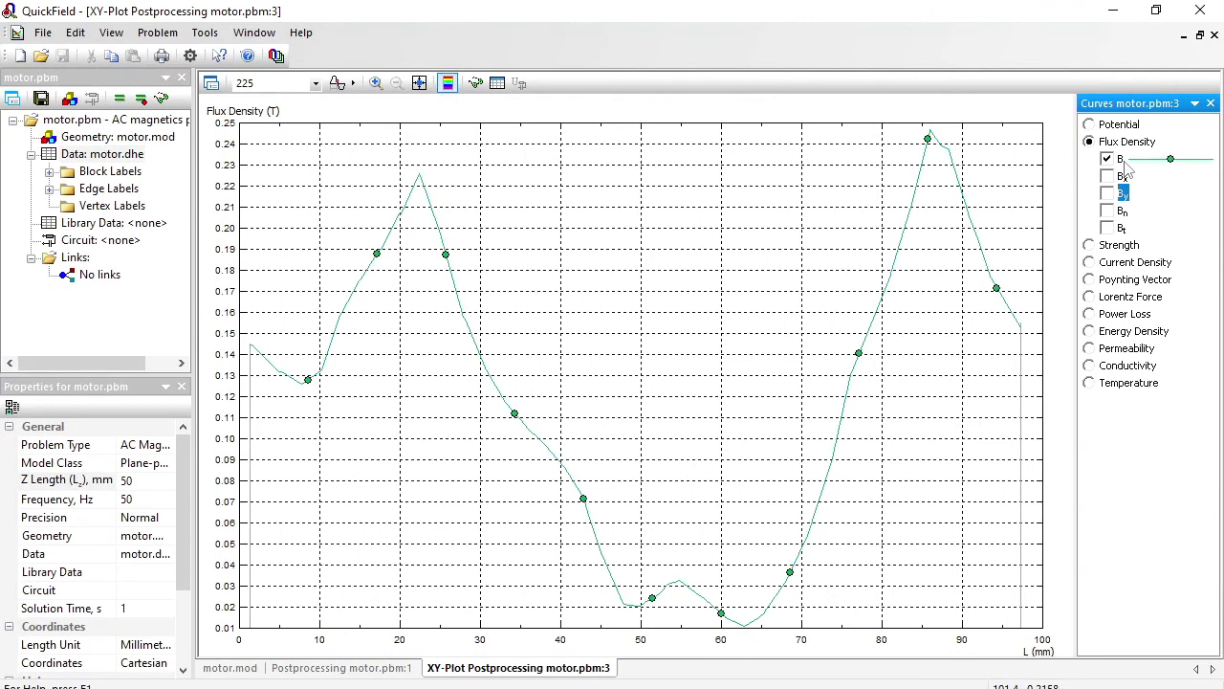
pyautogui.click(1108, 211)
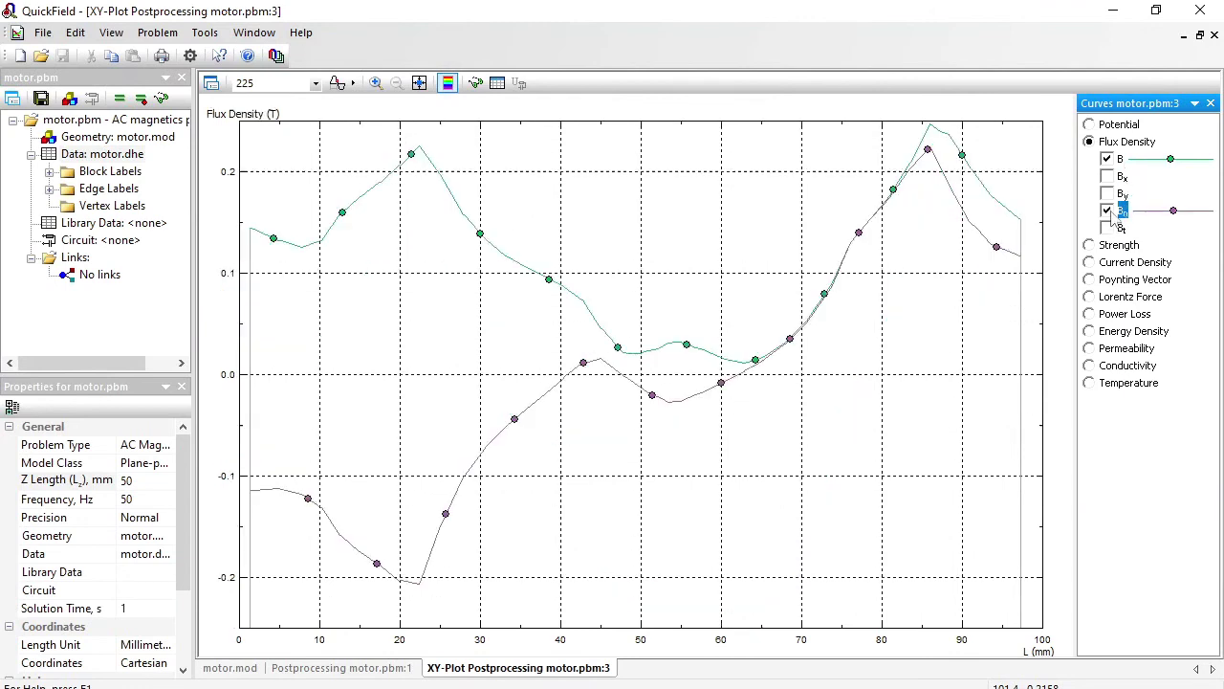
pyautogui.click(1109, 160)
pyautogui.click(750, 440)
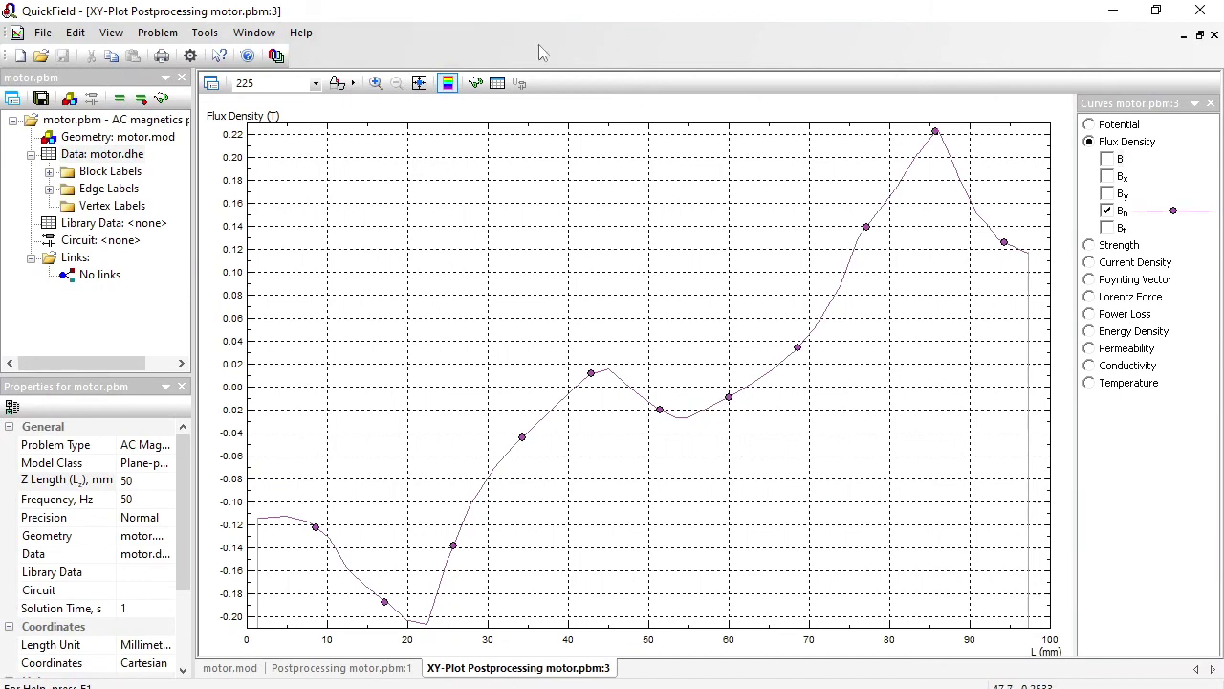
pyautogui.click(497, 84)
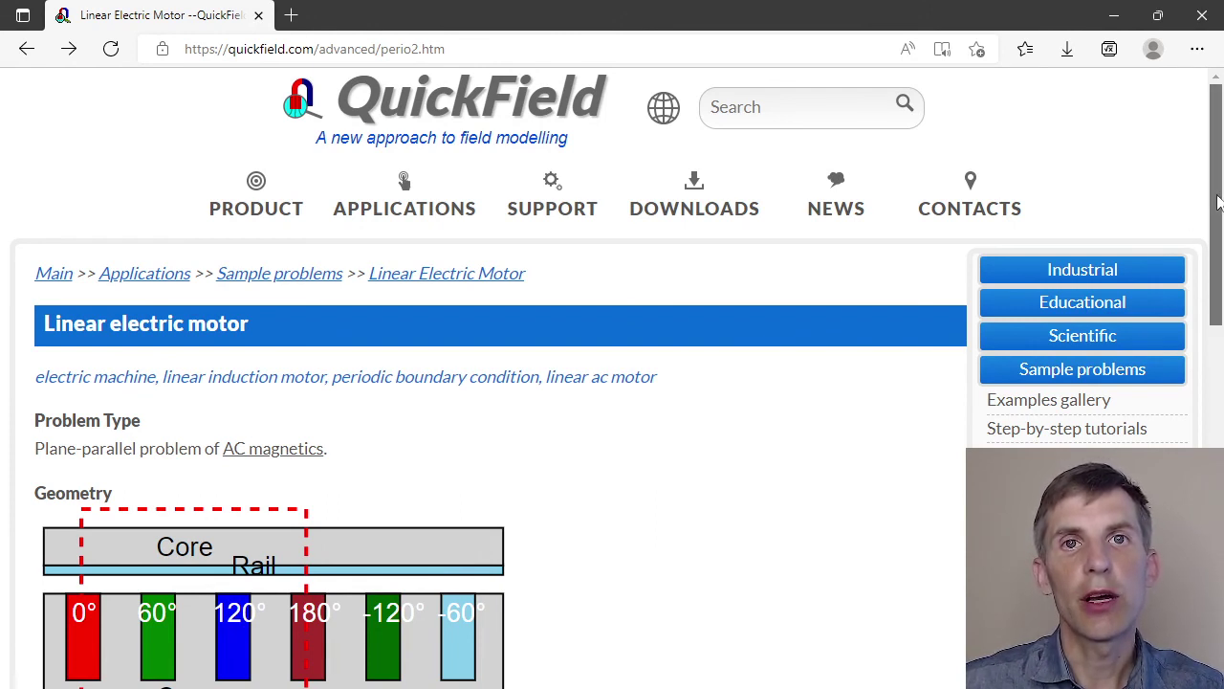
# Step: Scroll the Linear electric motor sample page down to the PDF report and simulation file links
pyautogui.moveTo(1218, 201); pyautogui.dragTo(1220, 662)
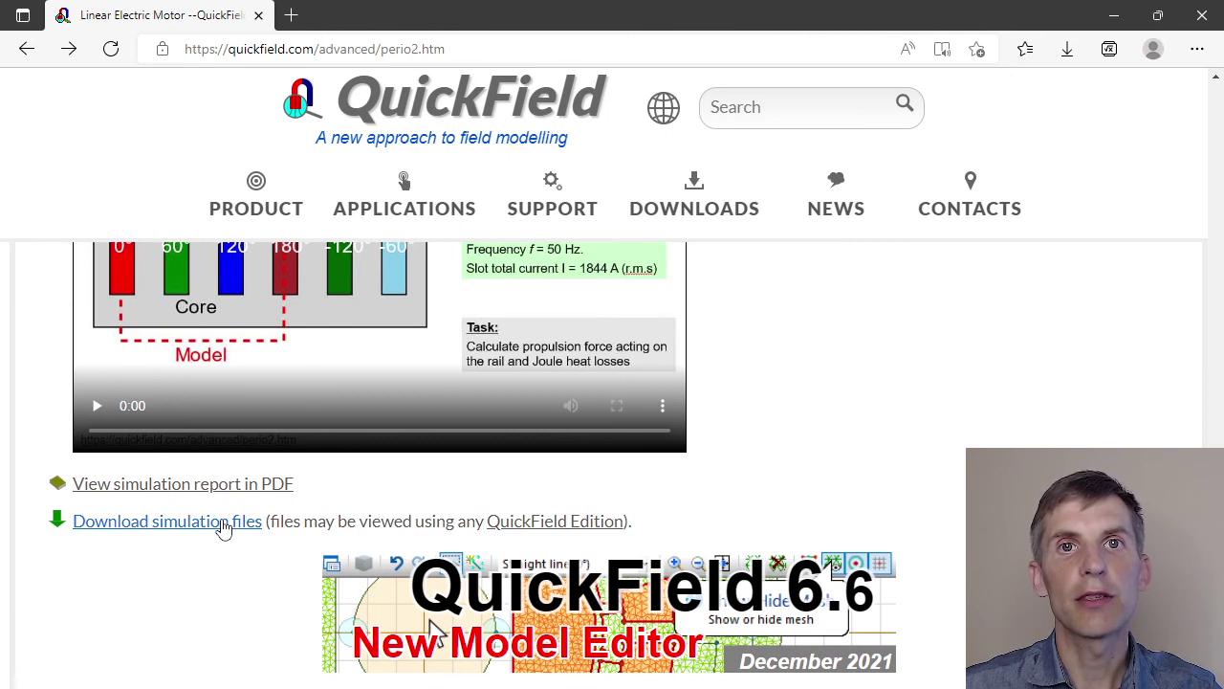
pyautogui.moveTo(514, 528)
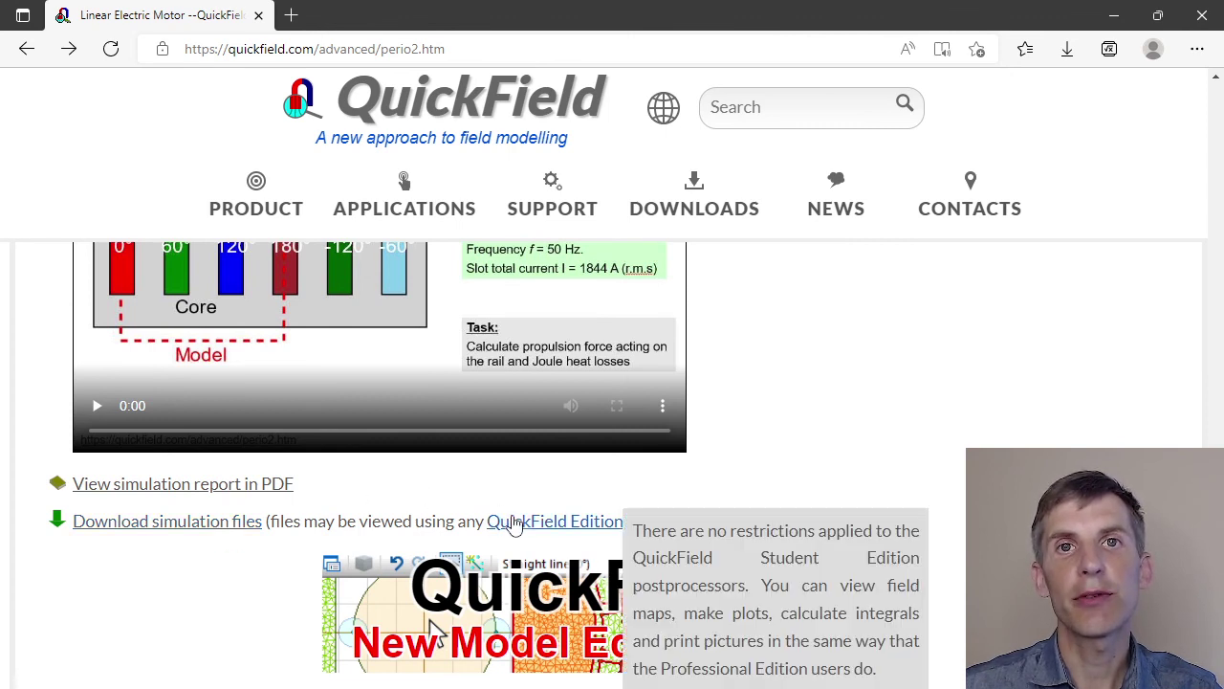